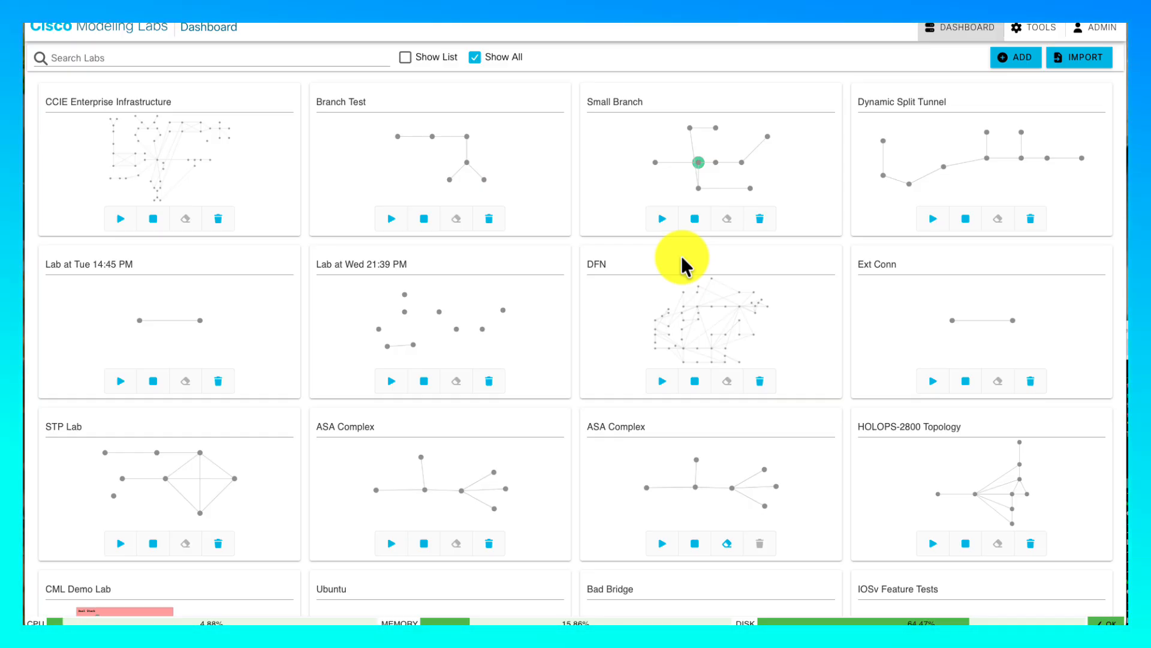
- Open the Node and Image Definitions catalogue from TOOLS and scroll down to the Nginx card
click(1040, 30)
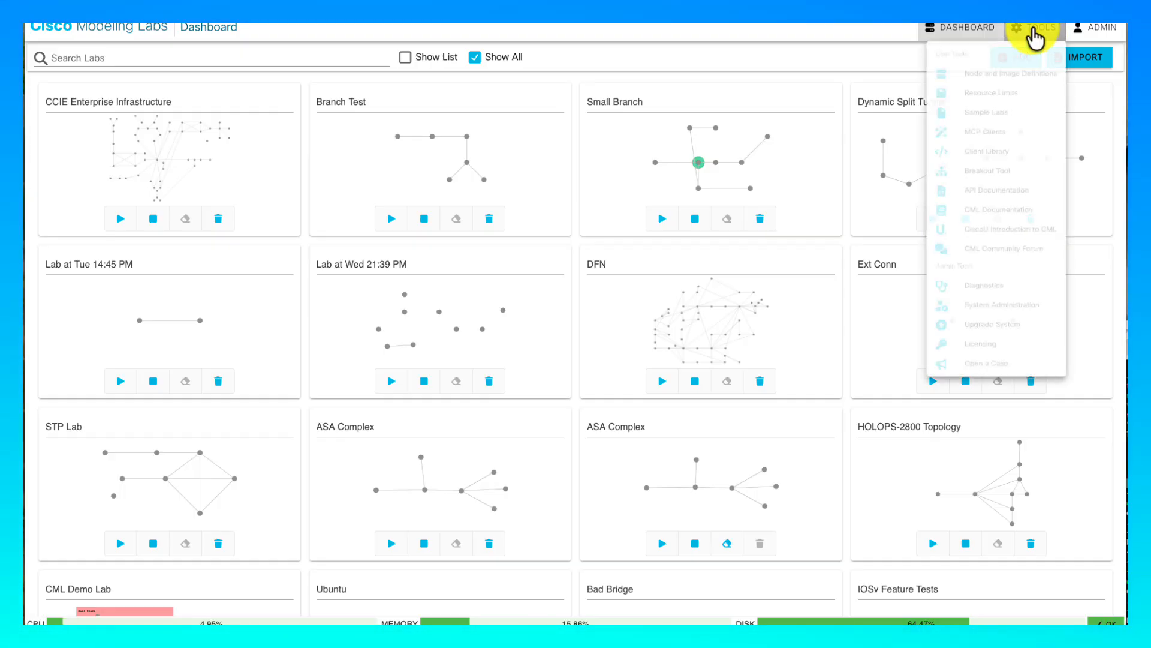
click(993, 75)
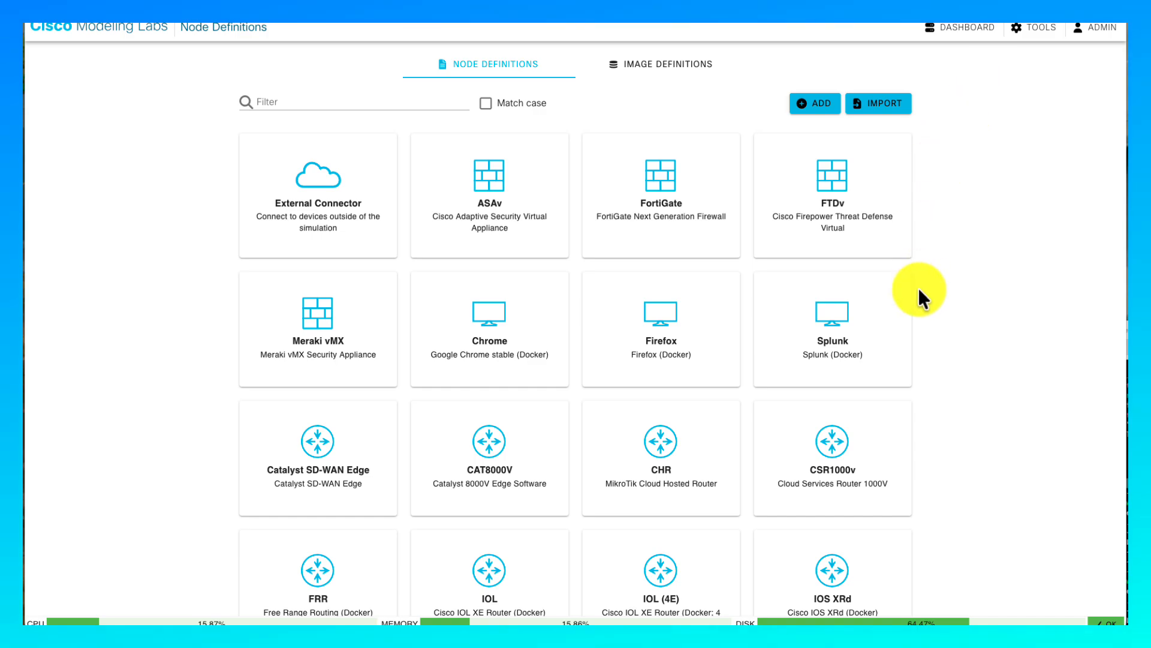
scroll(680, 381, down, 8)
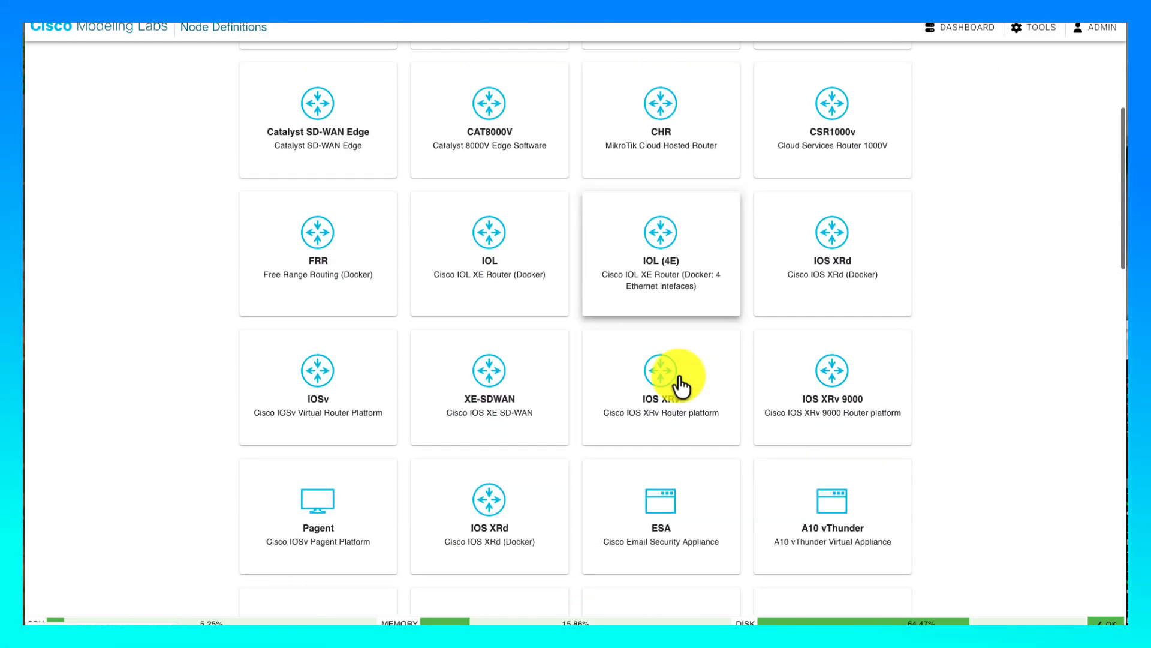
scroll(679, 380, down, 8)
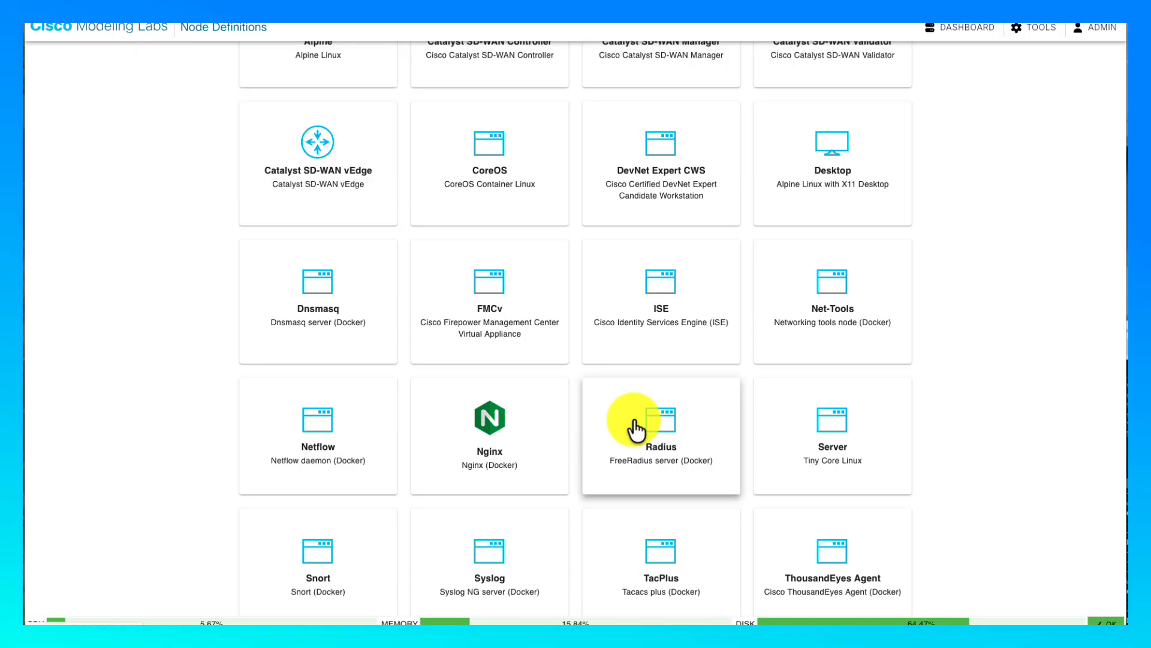
- Change the Nginx definition's User Interface icon from custom to server and save the update
click(510, 435)
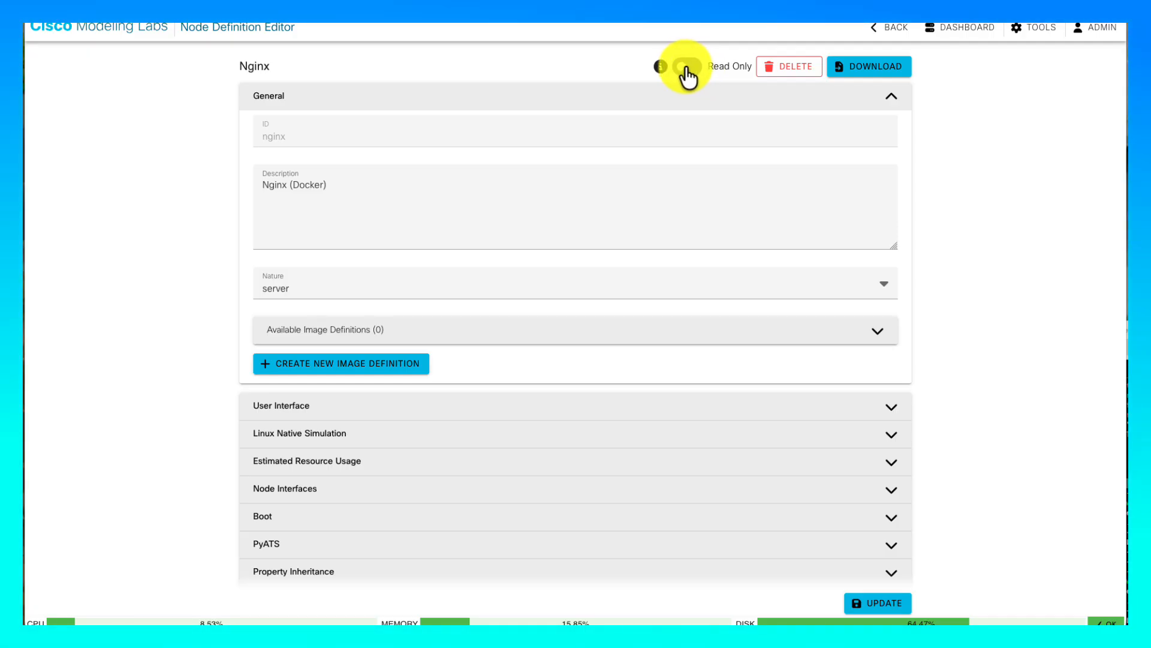
scroll(528, 262, down, 2)
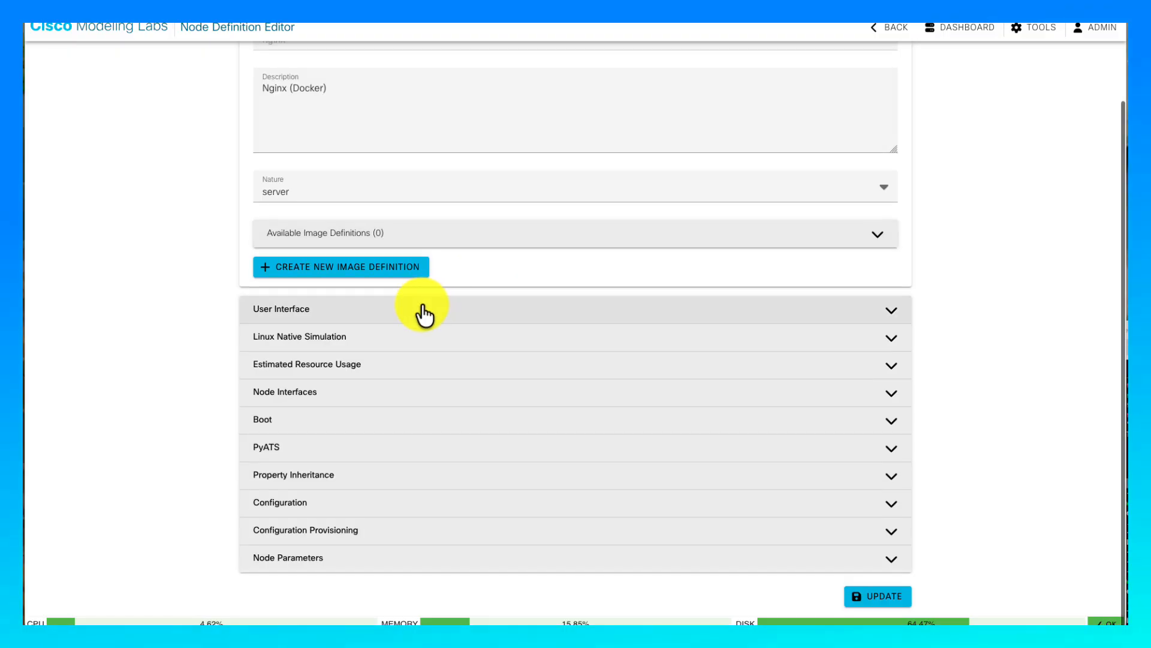
click(314, 309)
scroll(313, 303, down, 6)
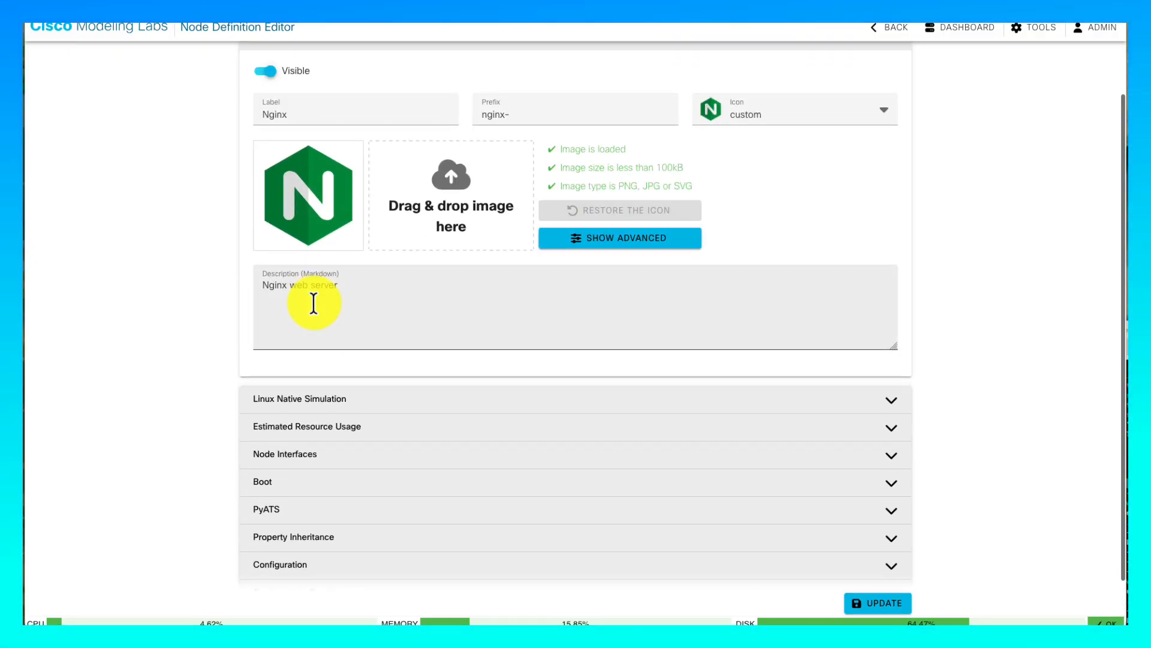
scroll(313, 228, up, 2)
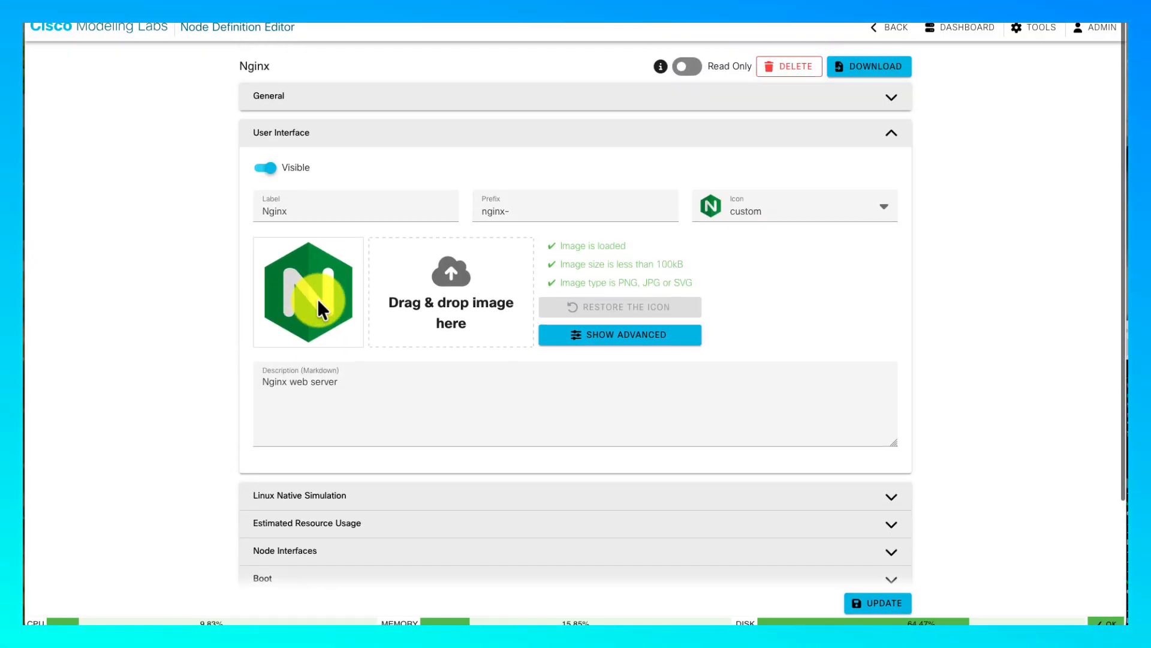
click(822, 213)
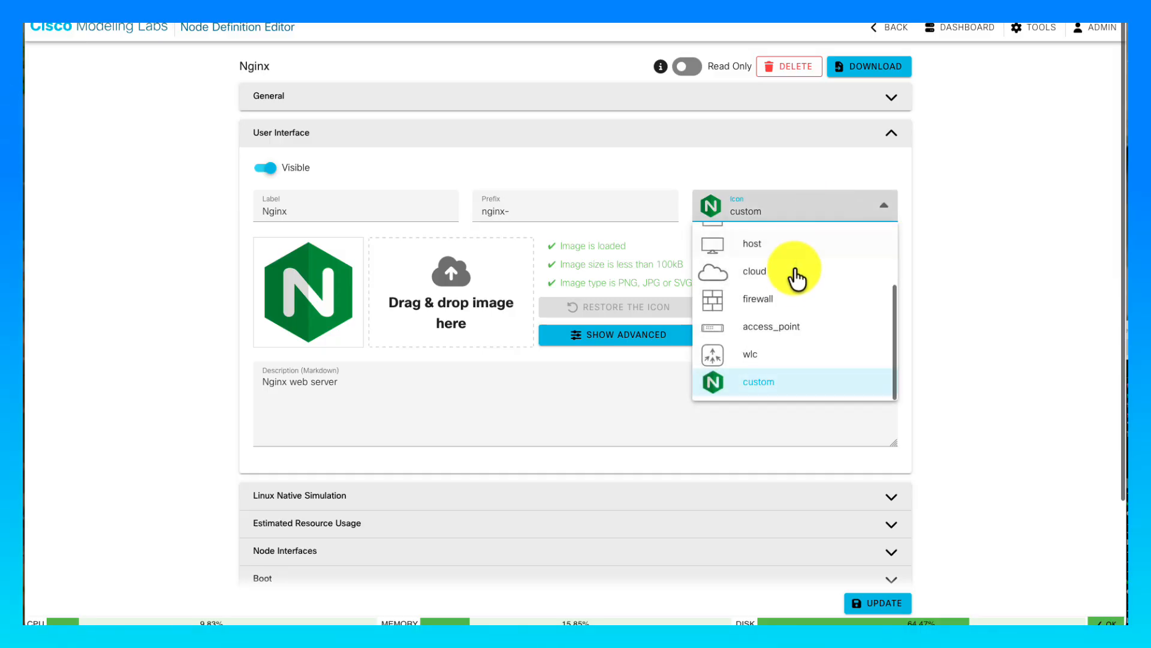
scroll(793, 306, up, 3)
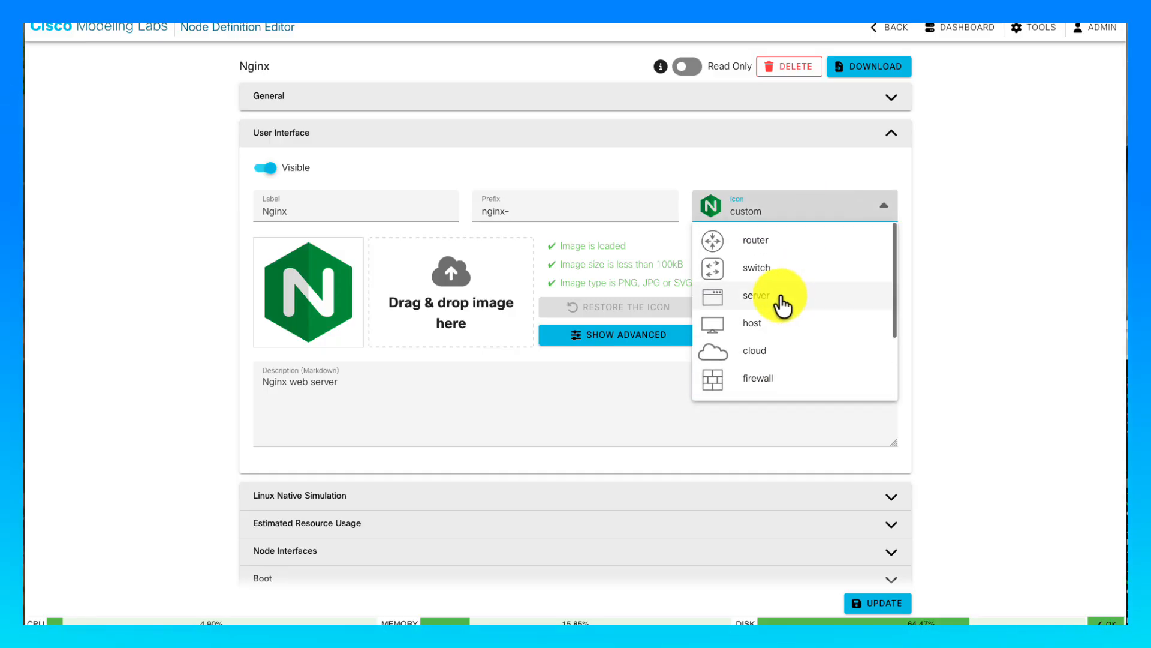
click(778, 295)
click(877, 604)
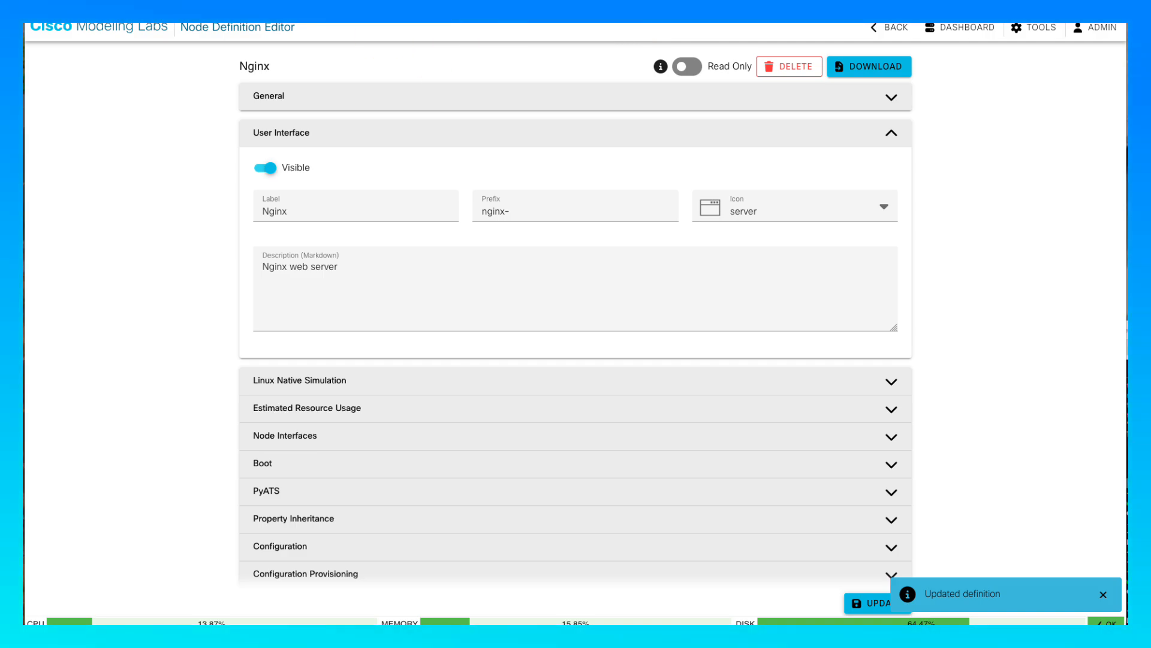
- Go back to the definitions catalogue and reopen the Nginx node definition
click(888, 28)
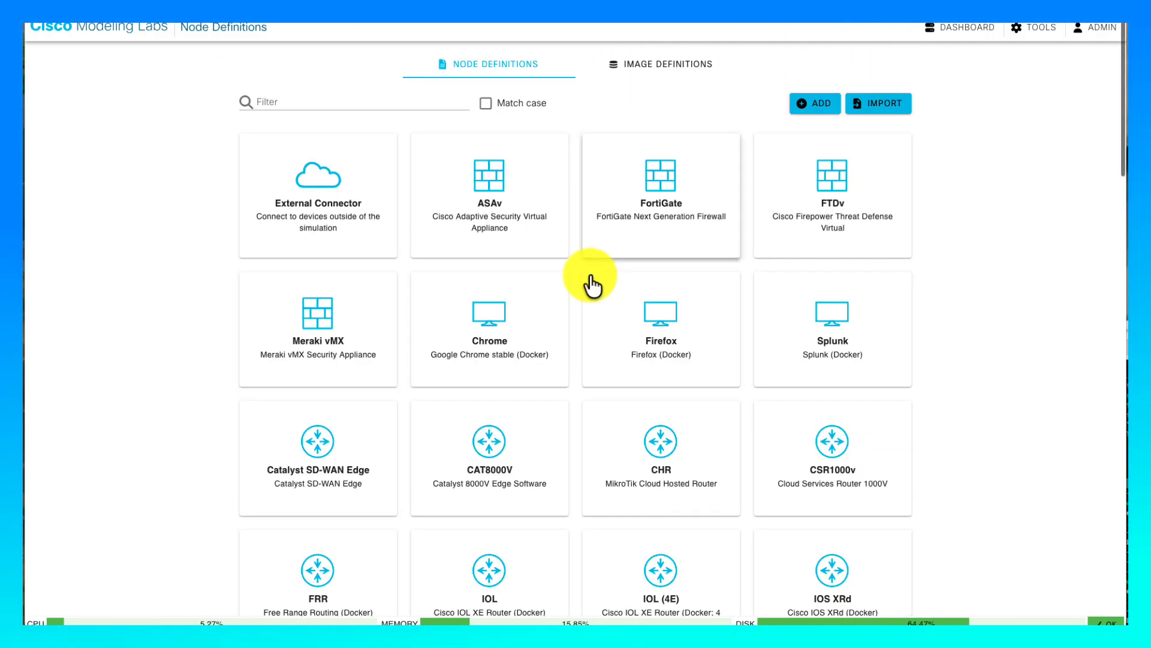
scroll(589, 279, down, 10)
scroll(589, 279, down, 1)
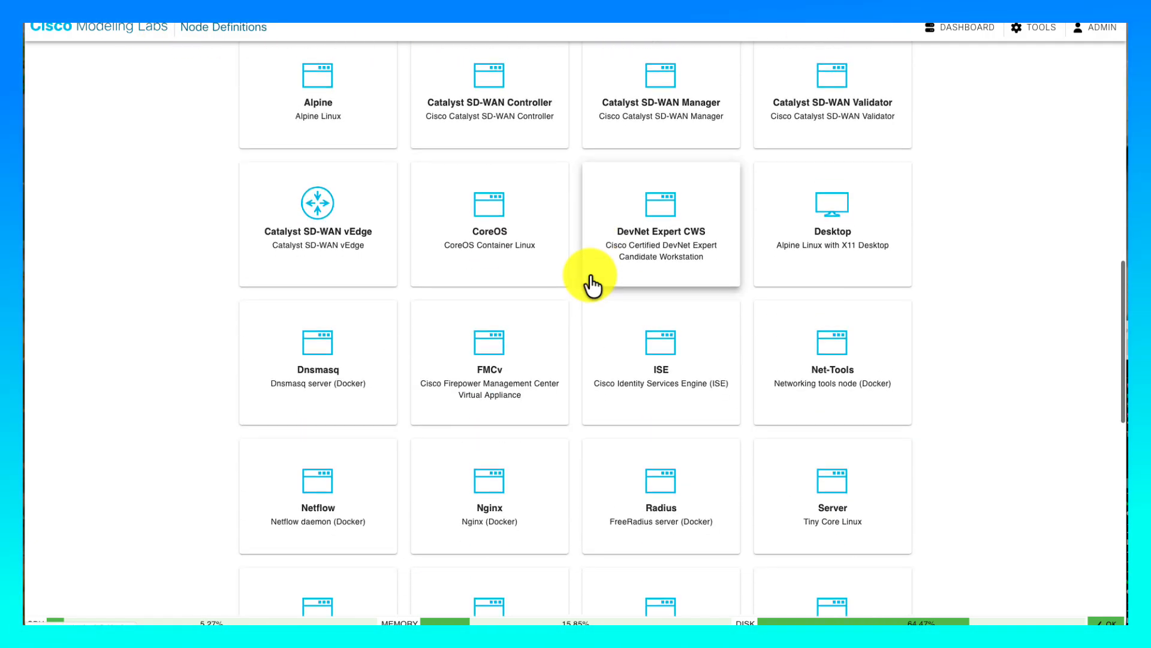
click(493, 506)
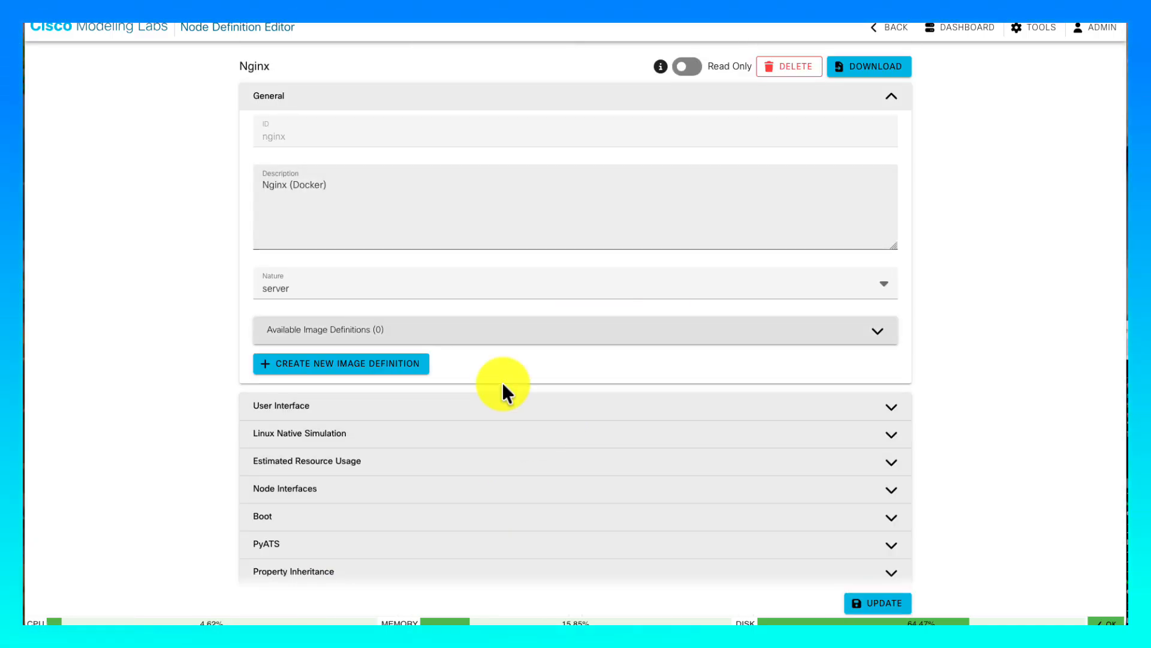
- Set the Nginx icon to custom, load the green Nginx logo PNG, and save the definition
click(470, 406)
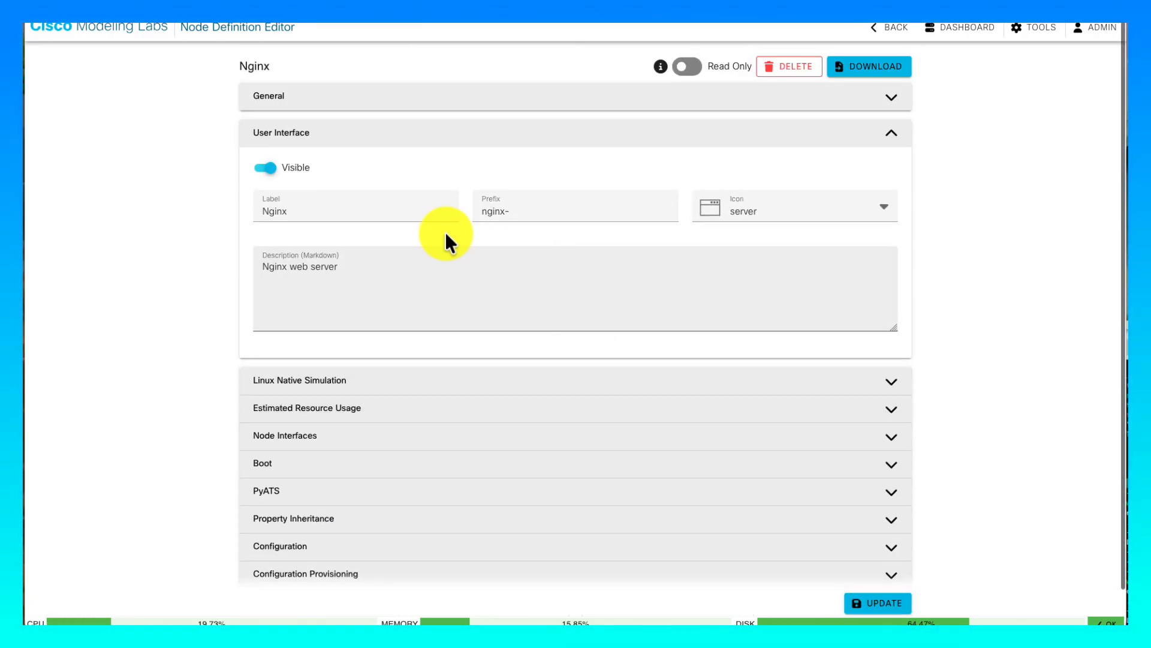
click(773, 214)
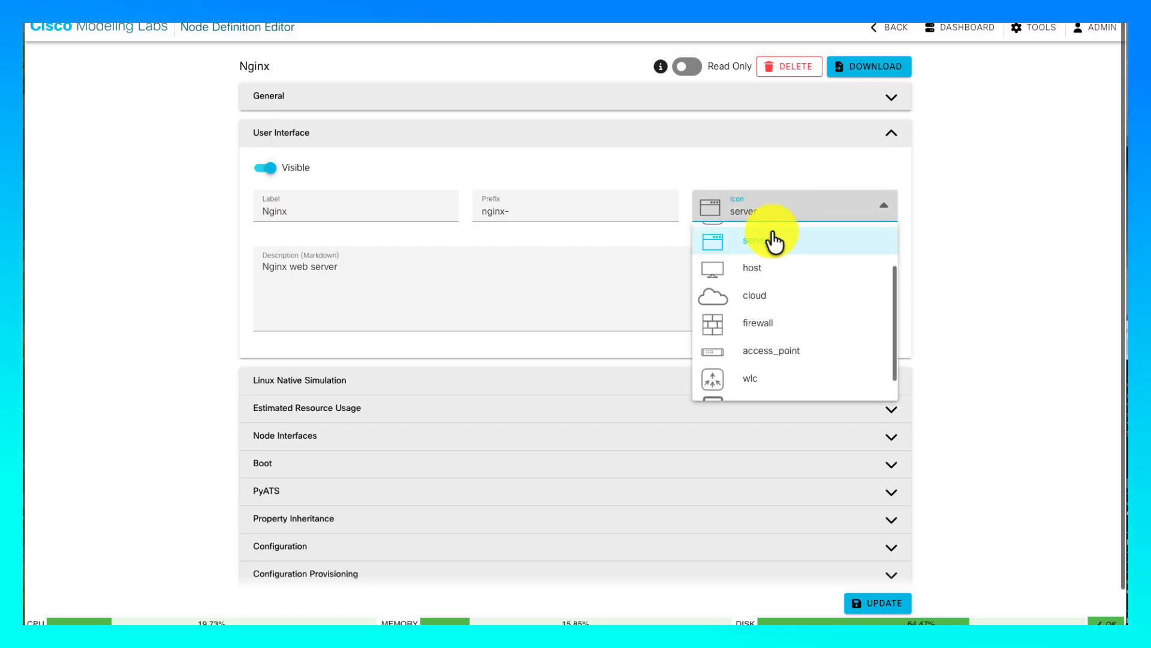
scroll(774, 287, down, 1)
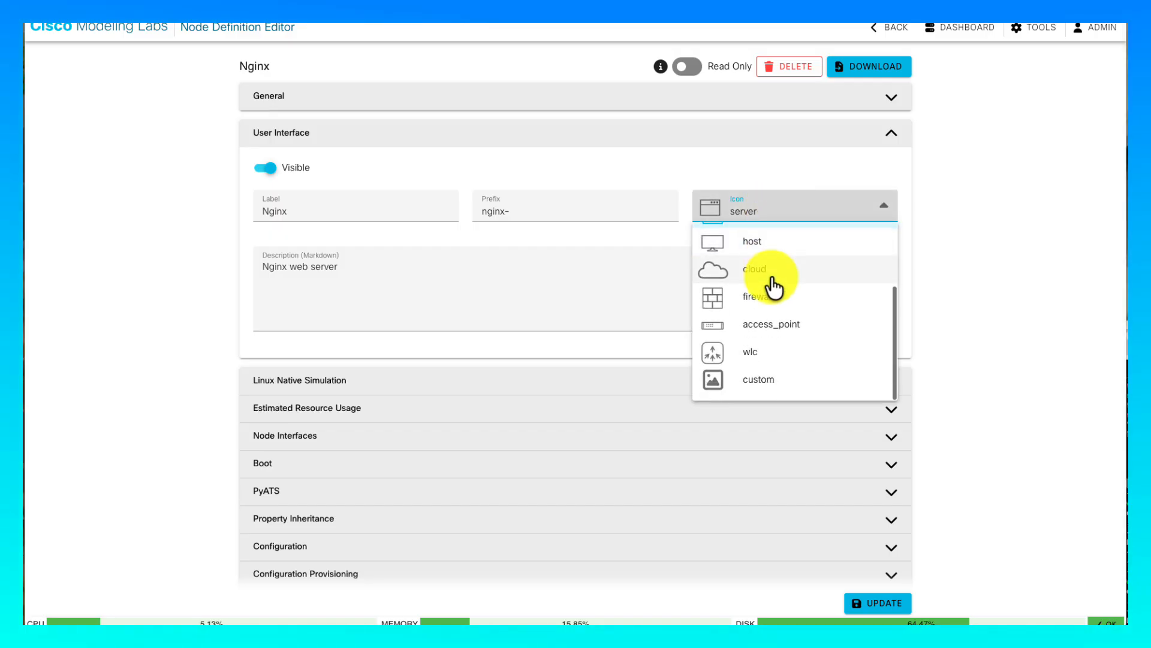
click(744, 381)
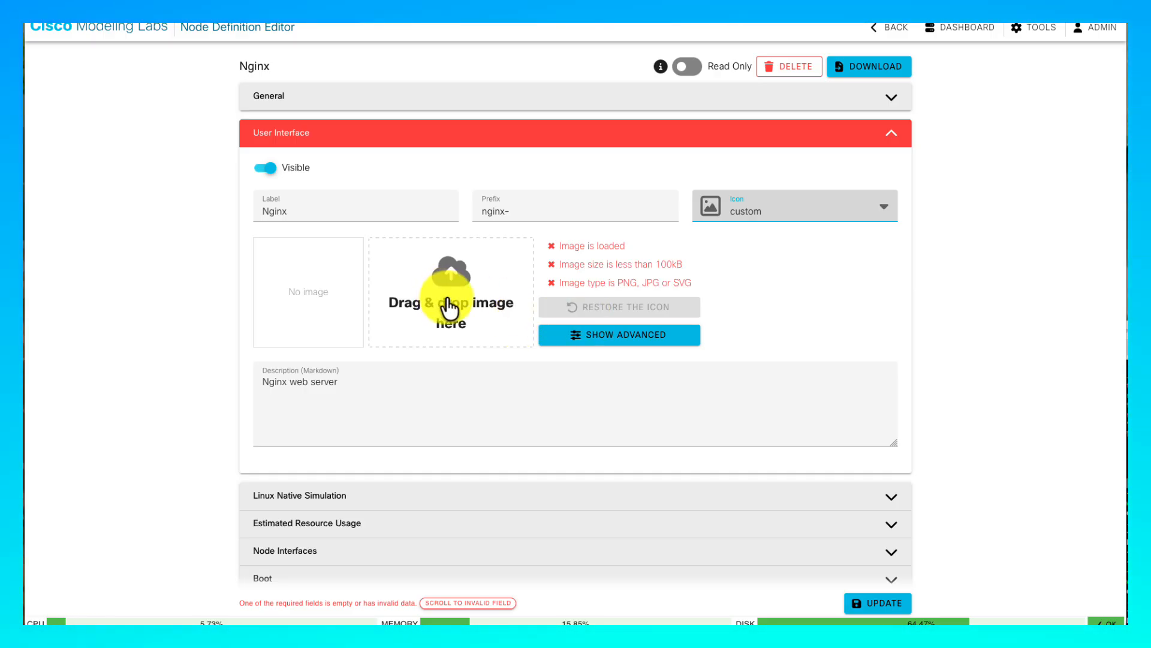
click(589, 345)
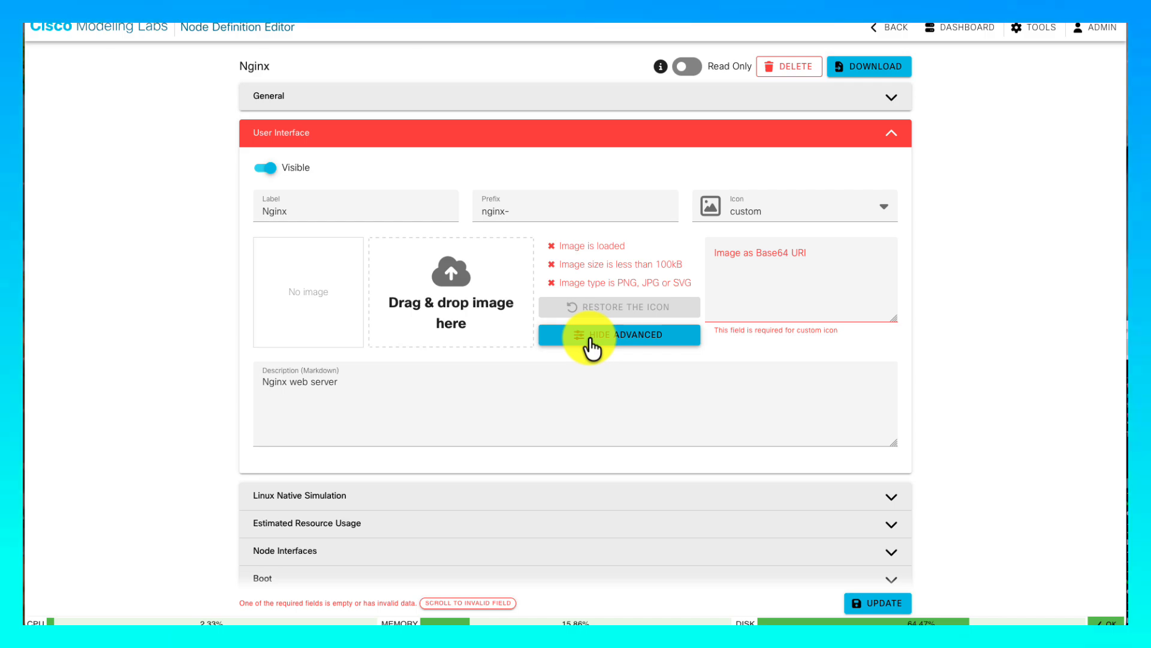
click(591, 347)
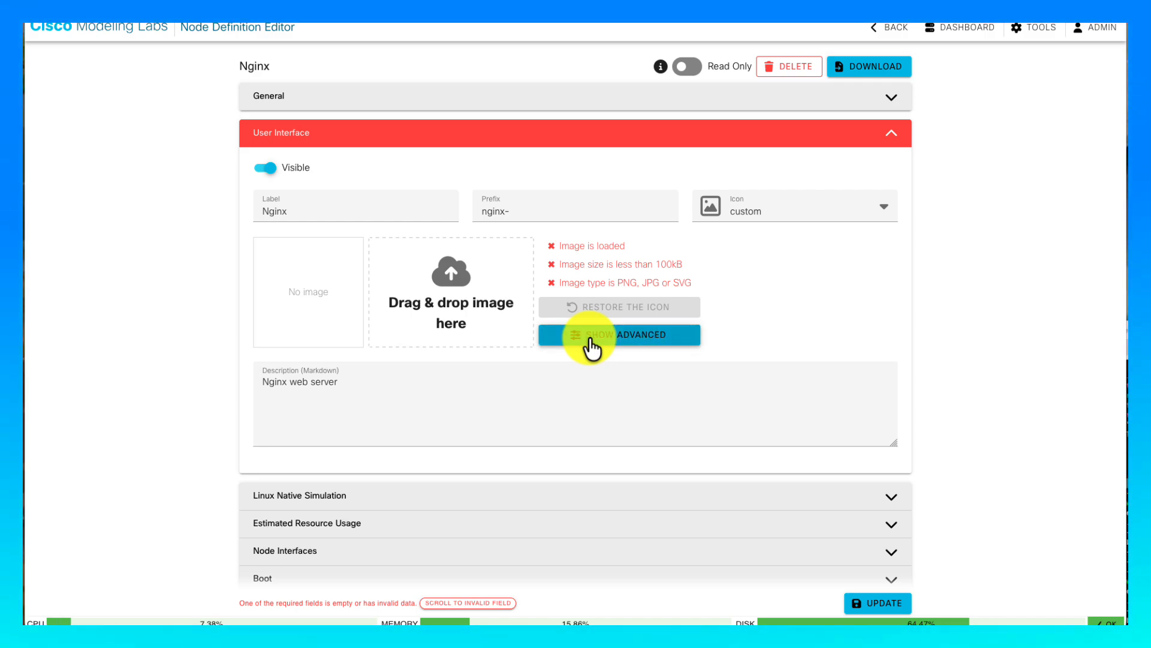
click(445, 287)
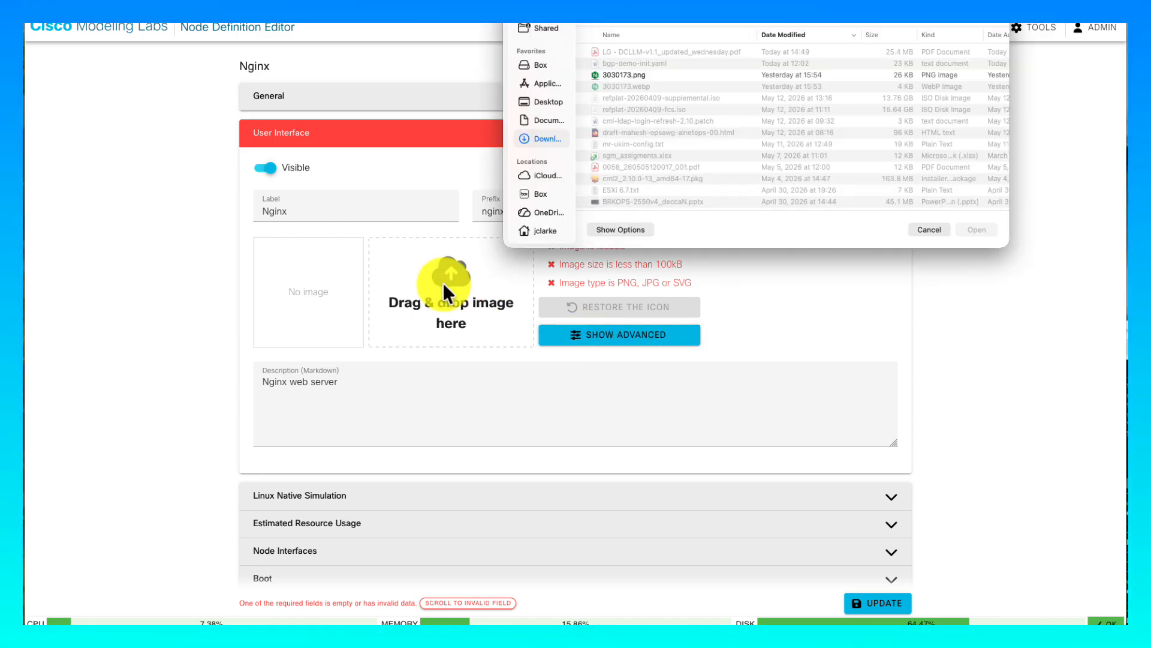
double_click(618, 74)
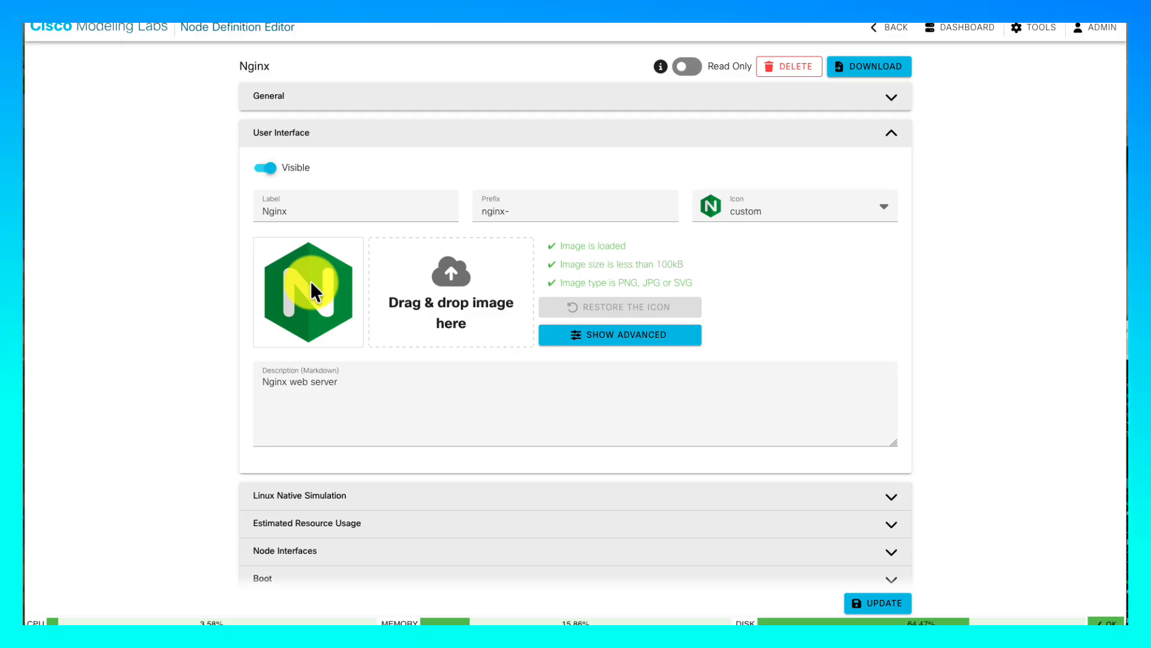
click(879, 606)
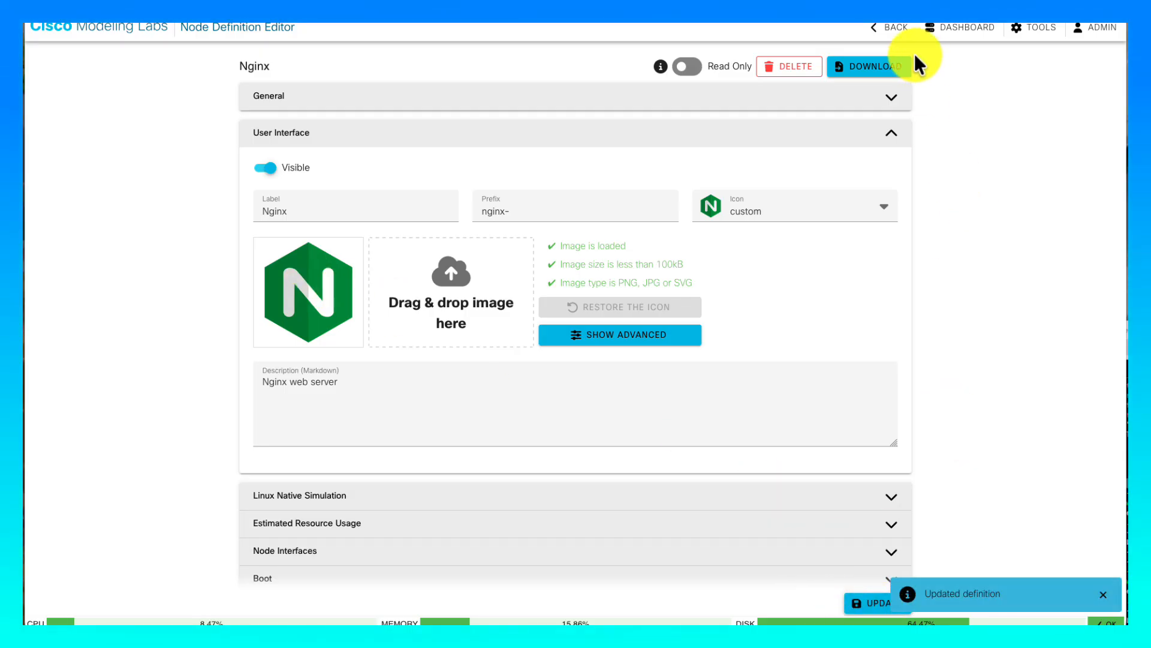
- Return to the Dashboard and open the BGP-DEMO-INIT lab
click(893, 32)
scroll(540, 318, down, 15)
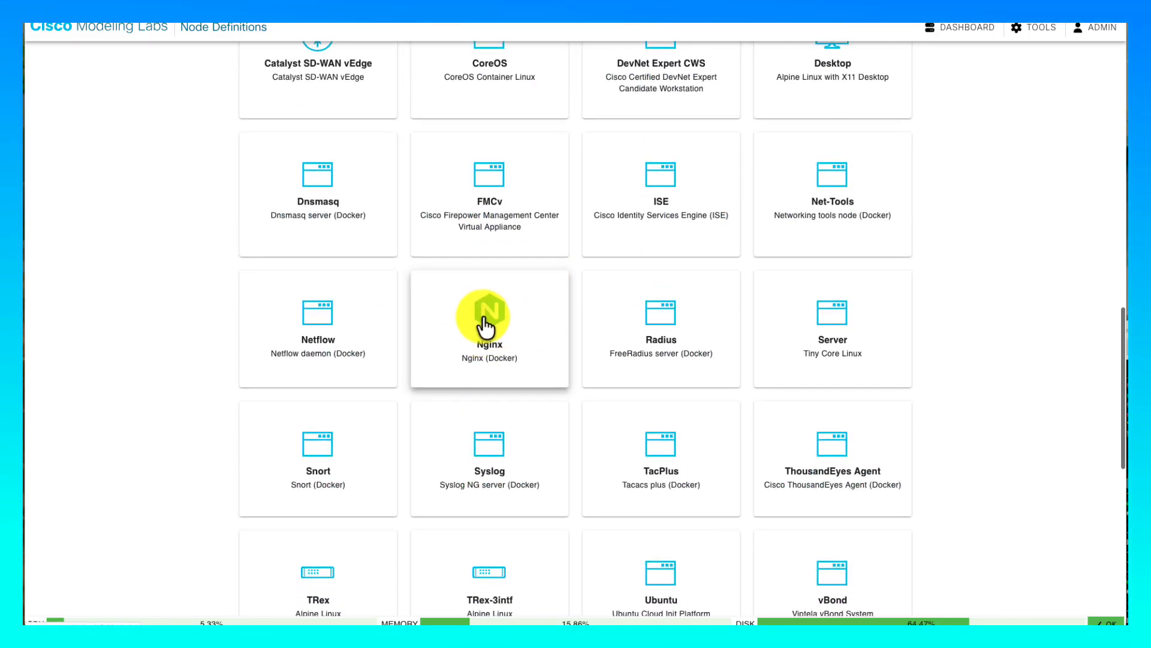
click(124, 30)
scroll(706, 405, down, 10)
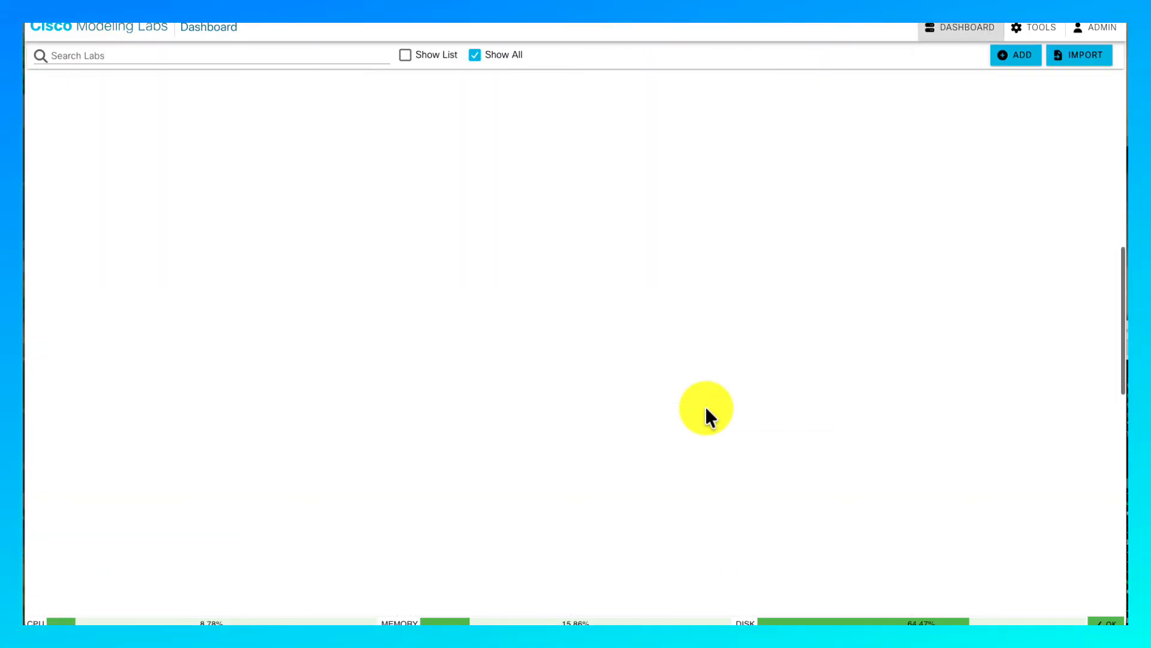
click(526, 414)
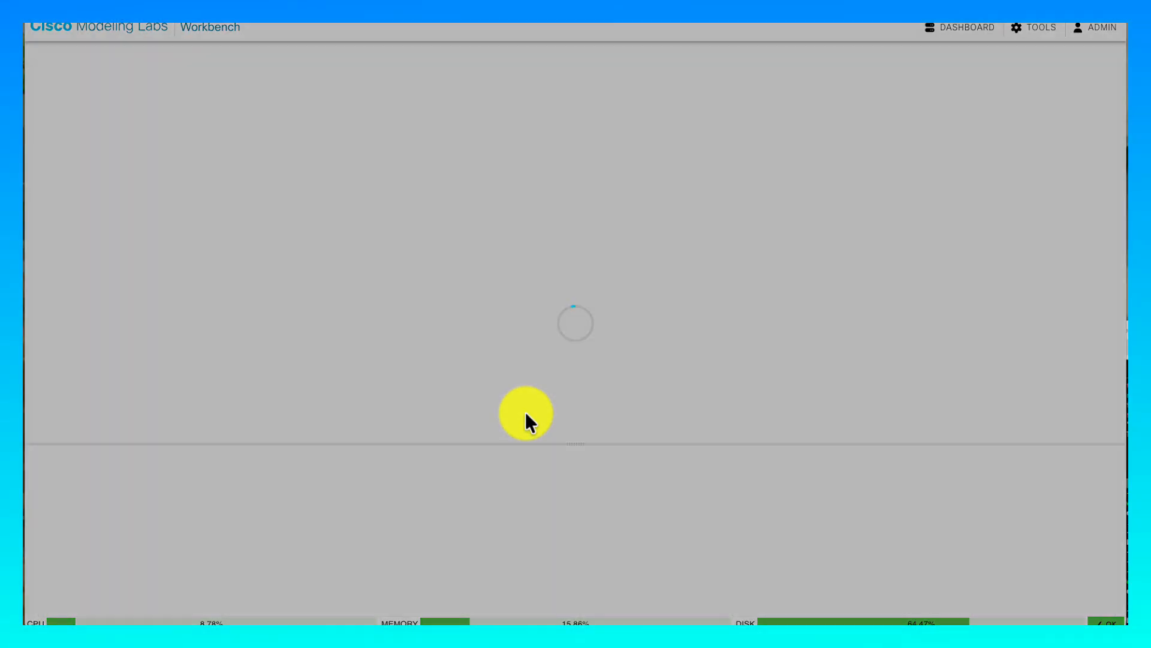
- Show the Add Nodes palette and scroll it to the Nginx node type
click(490, 54)
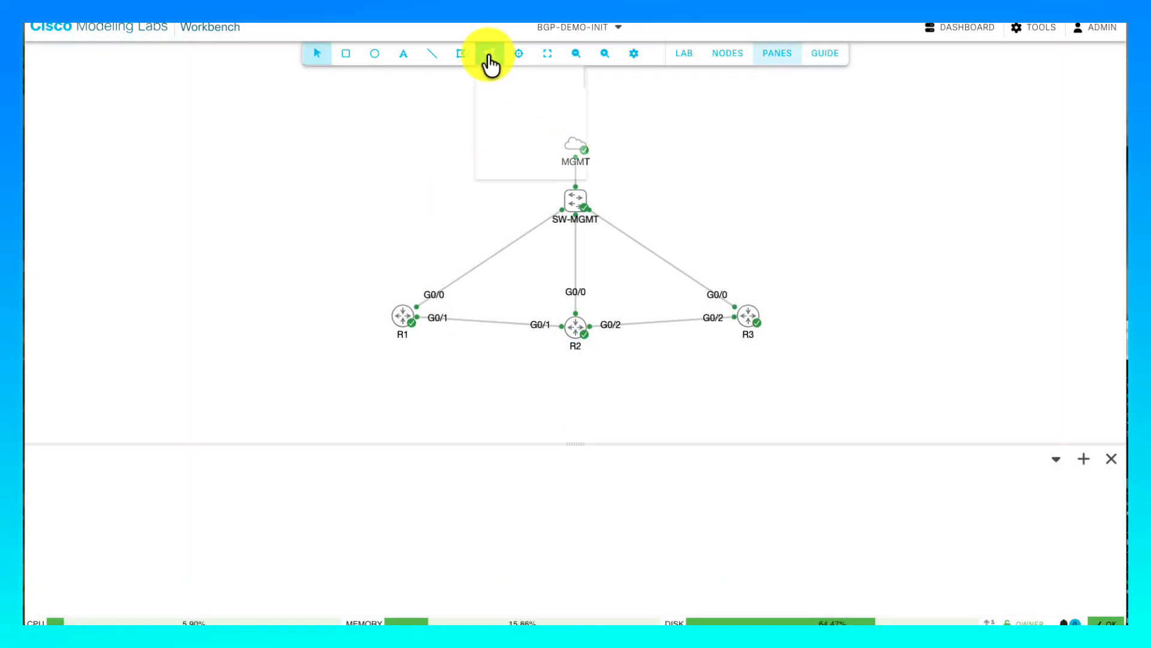
scroll(571, 186, down, 6)
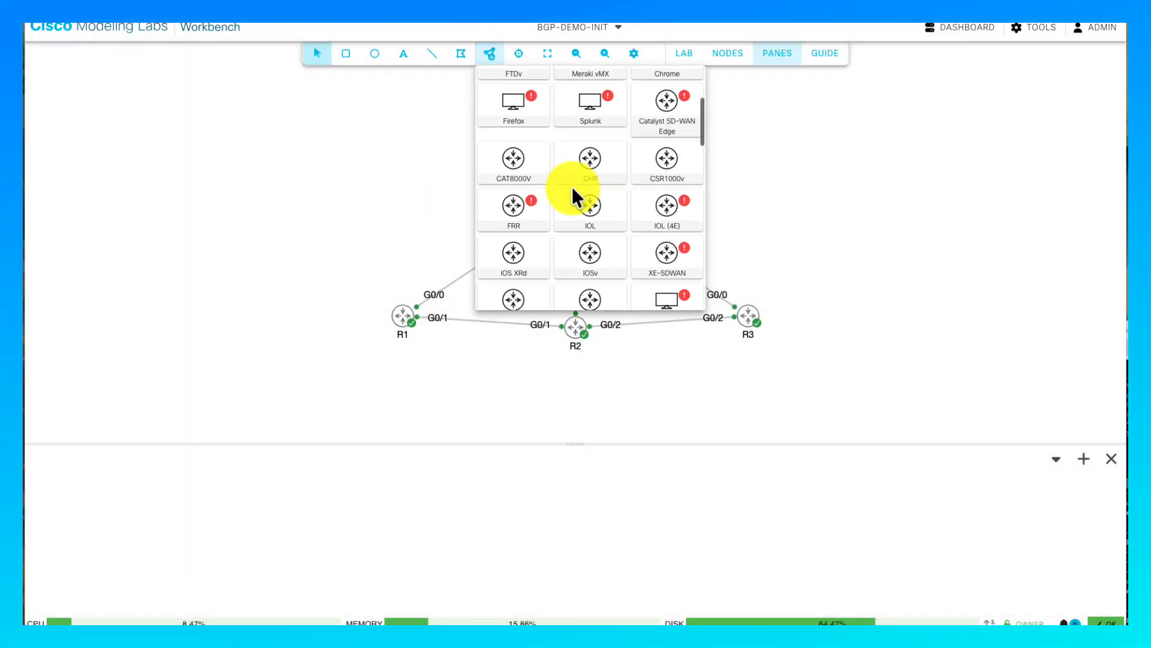
scroll(571, 186, down, 2)
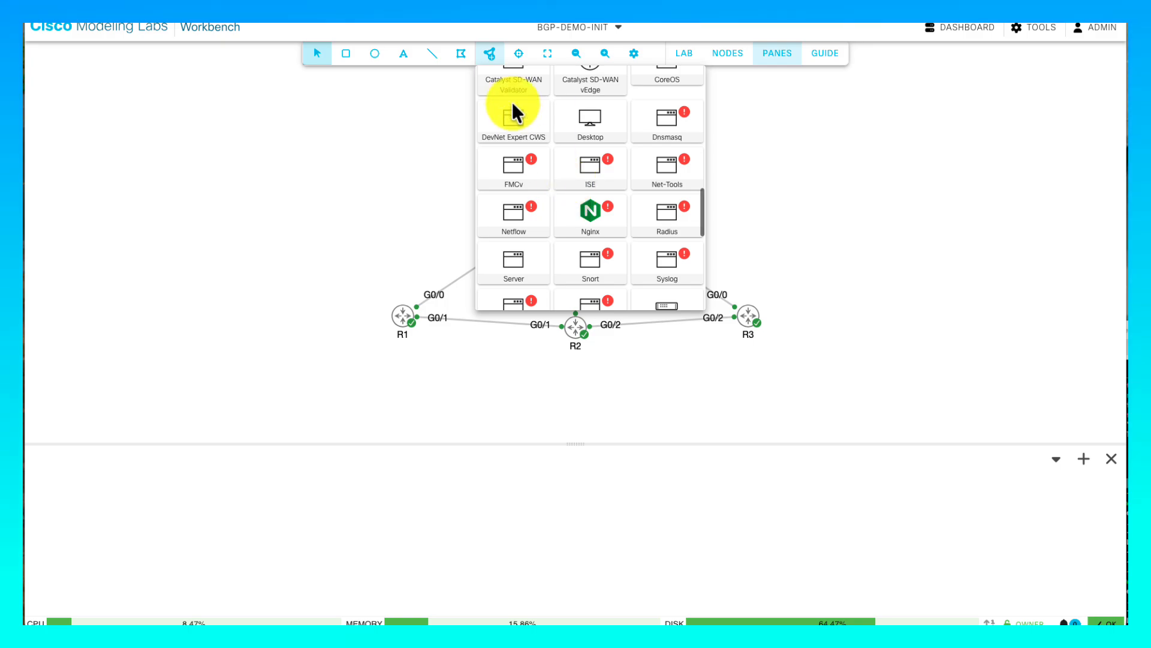
scroll(528, 126, up, 10)
scroll(561, 136, down, 10)
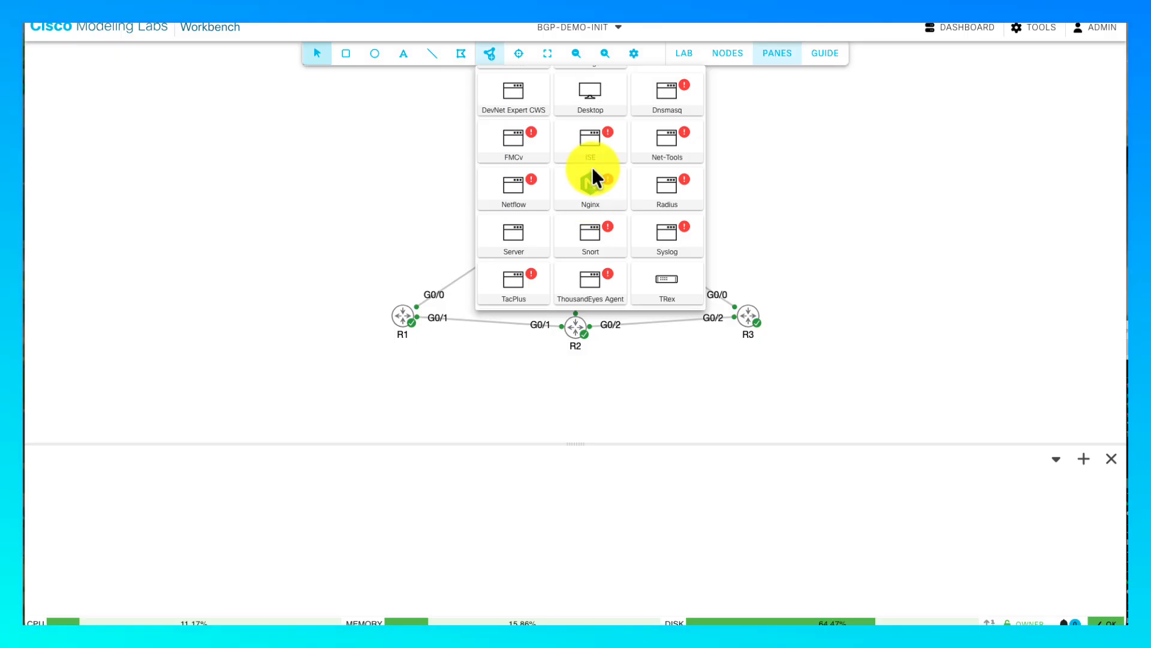
- Place an Nginx node above R1, then delete the nginx-0 node from the topology
drag(592, 171, 390, 183)
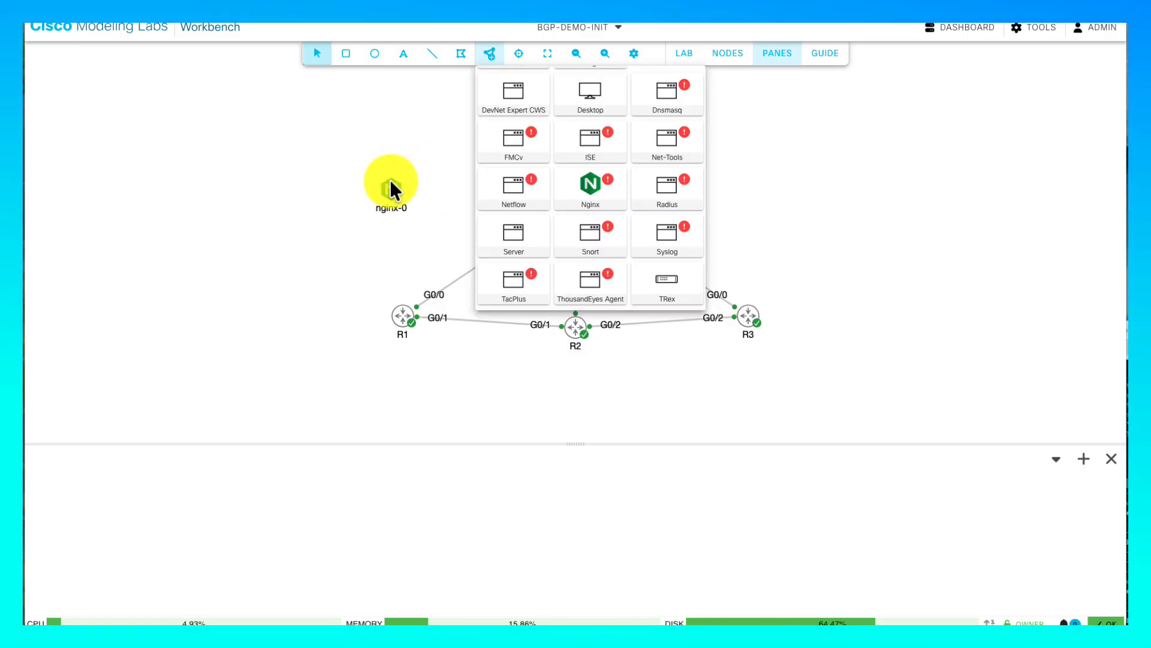
click(362, 212)
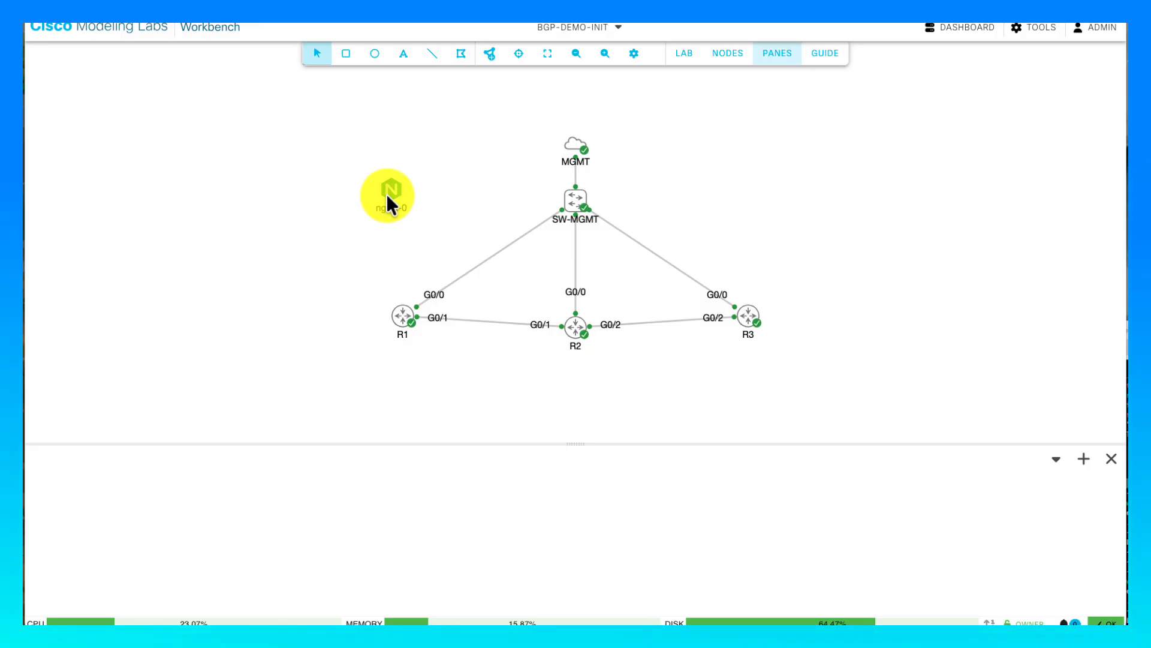
right_click(387, 195)
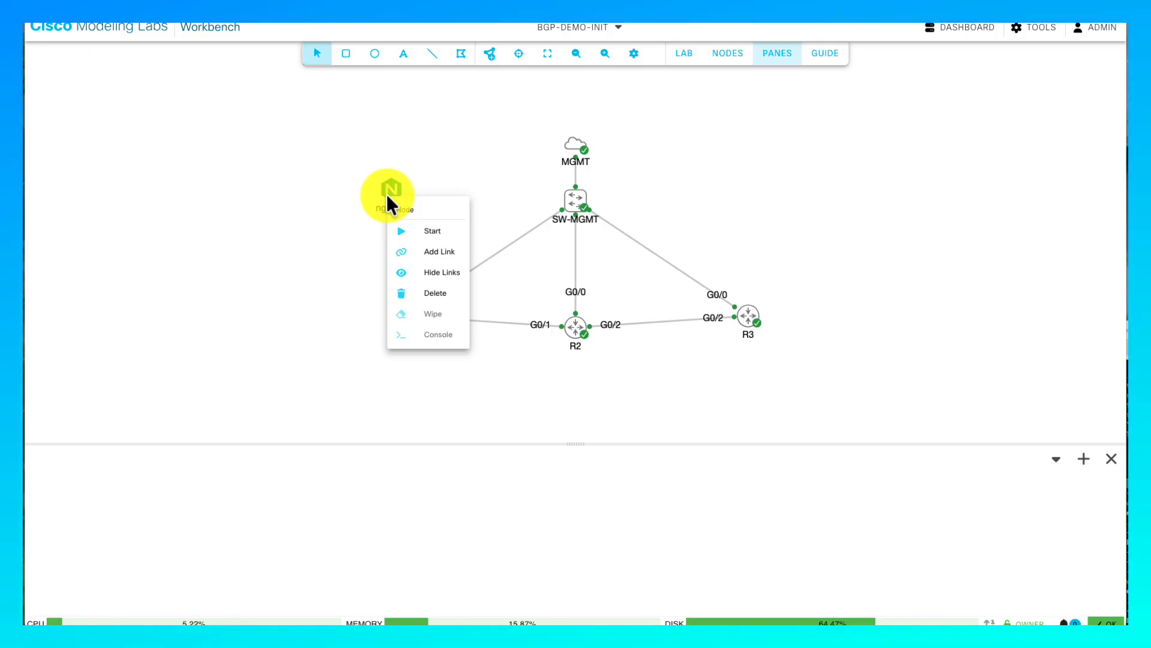
click(429, 294)
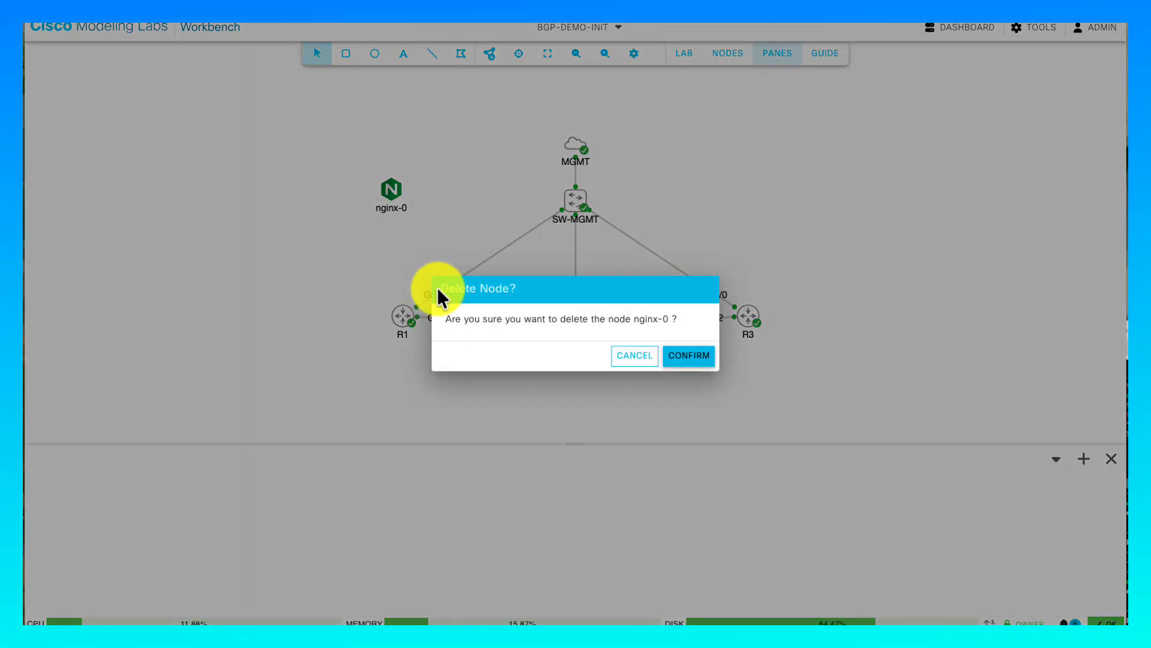
click(678, 358)
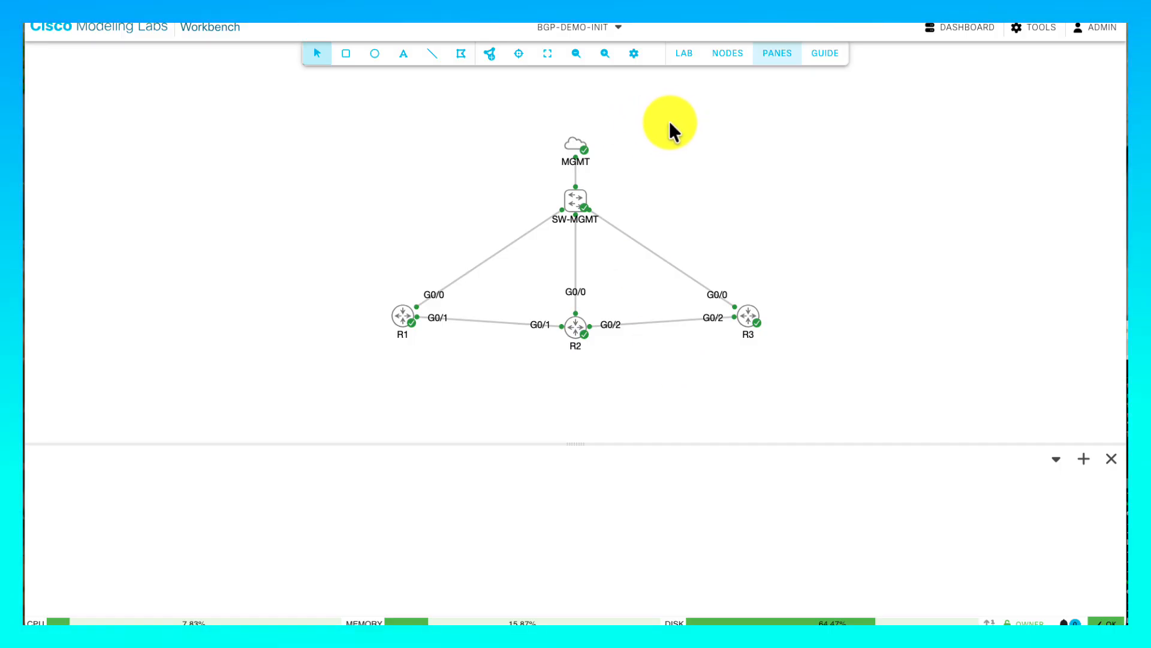
click(687, 55)
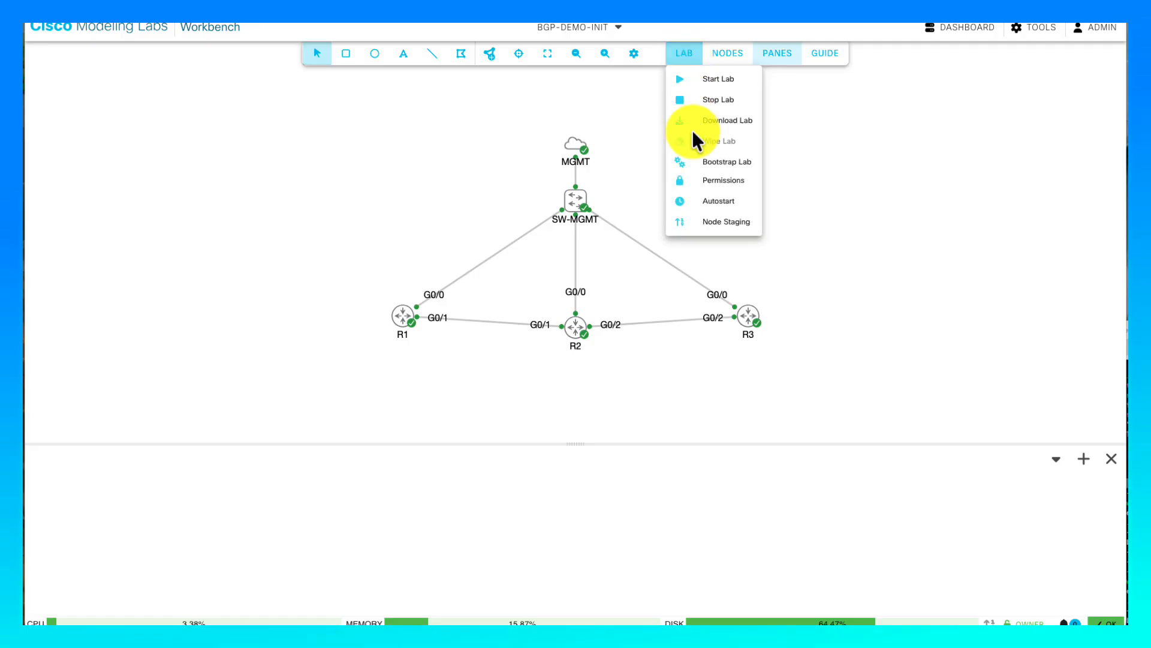
click(695, 205)
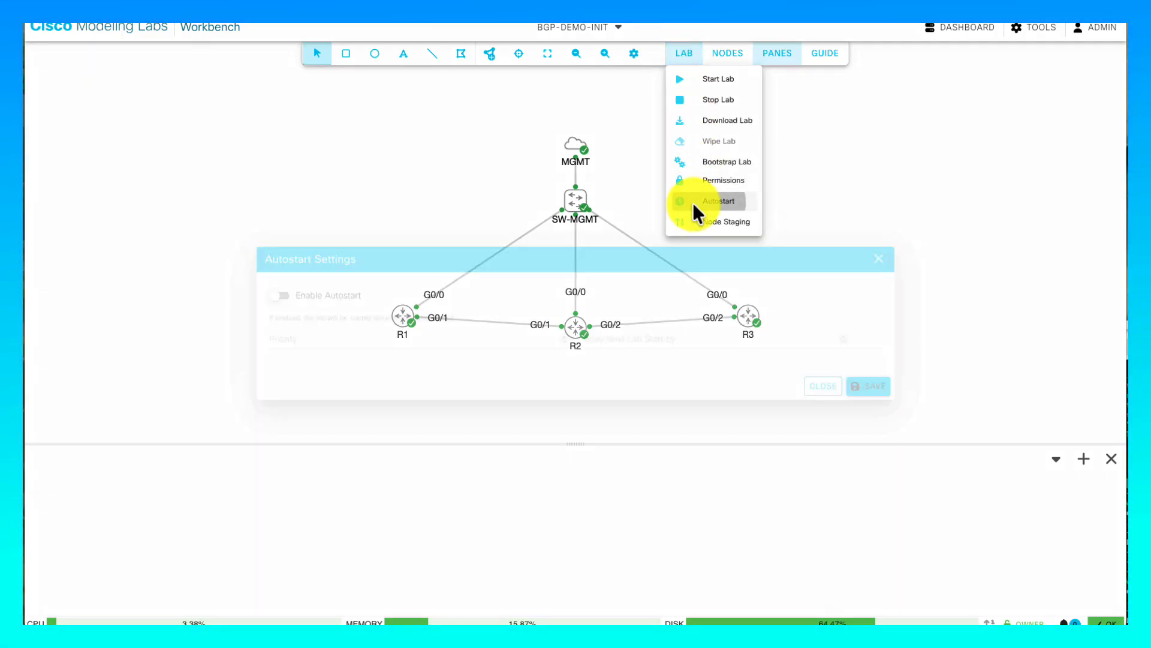
click(260, 297)
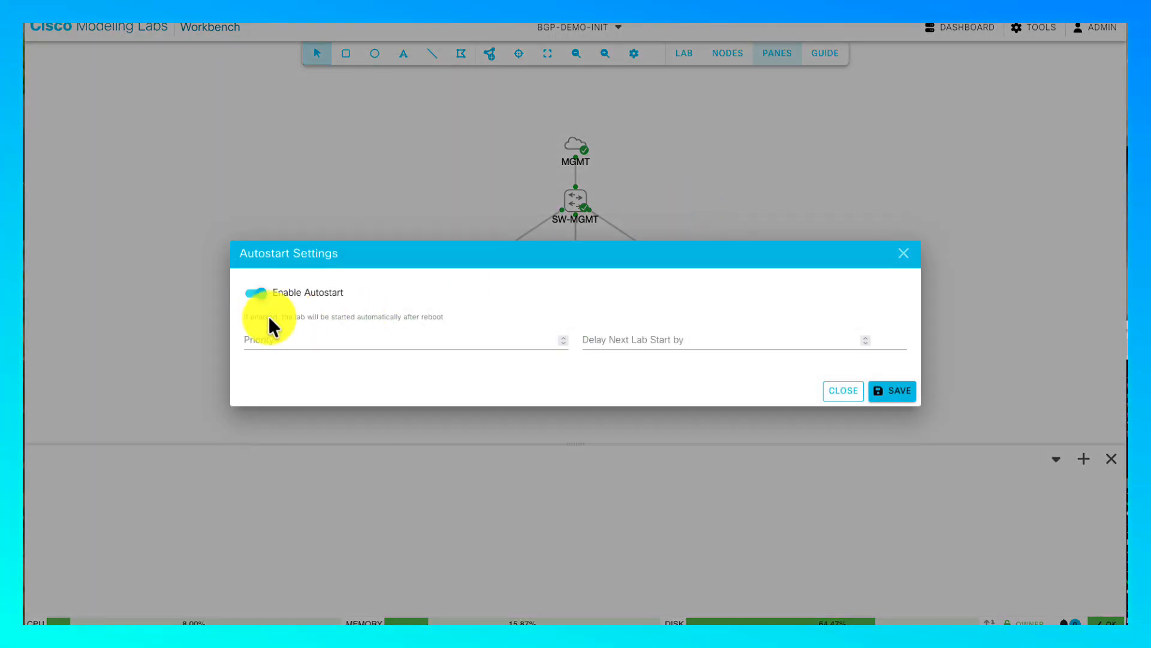
click(268, 340)
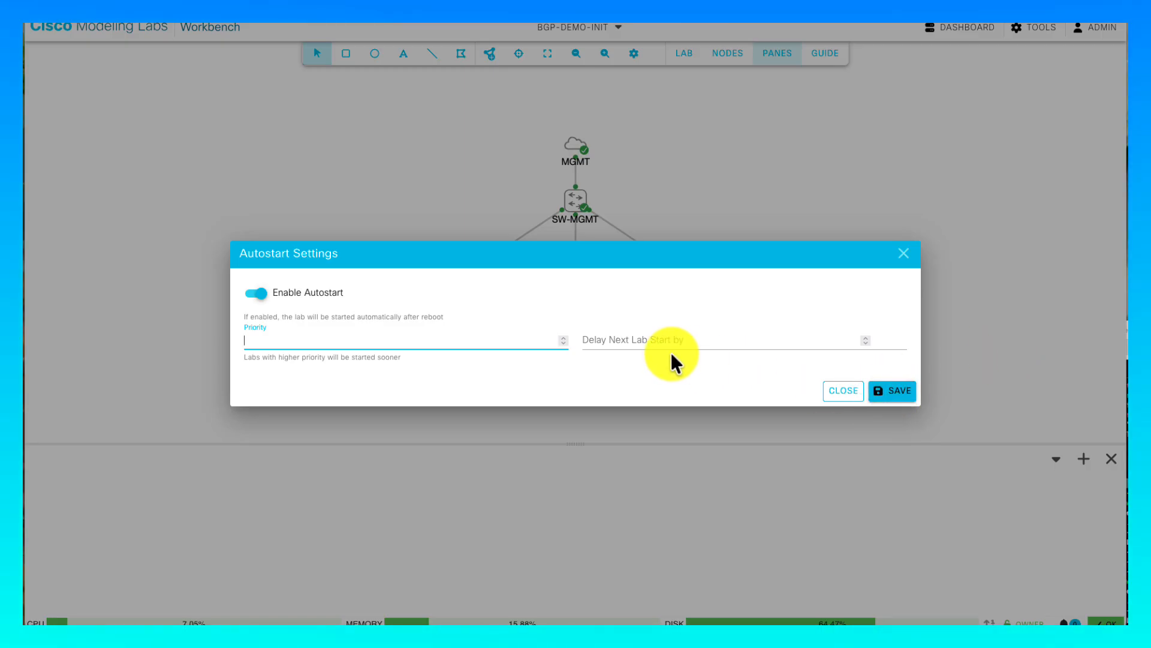
click(844, 390)
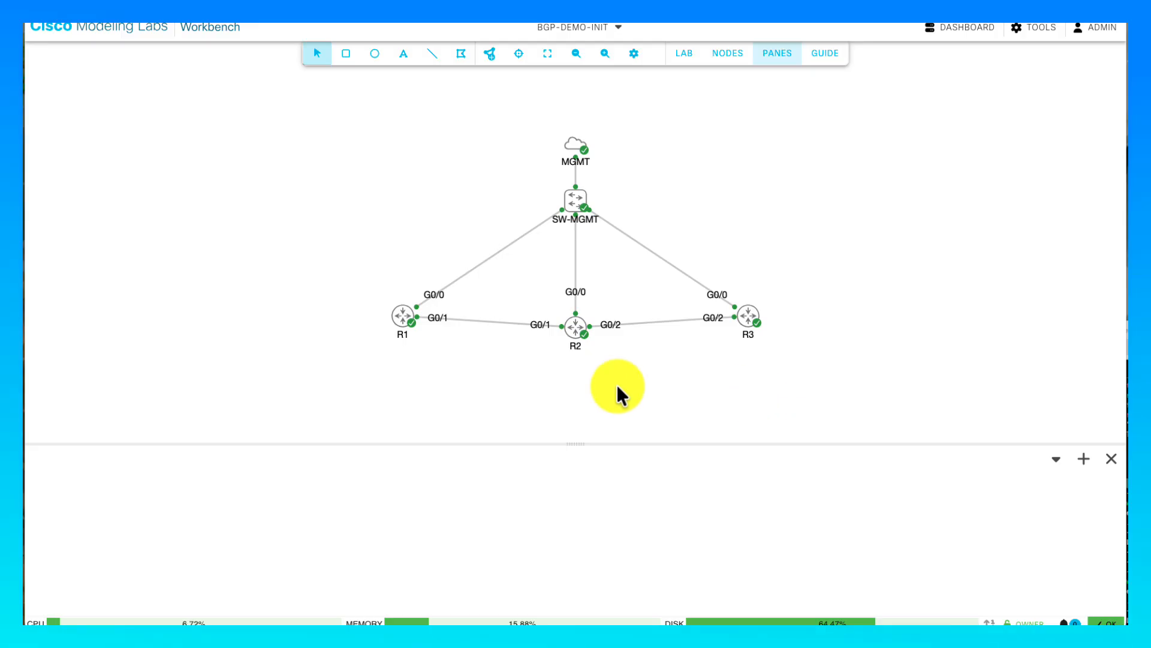
- Set node staging priorities to 100 for R1, 50 for R2 and 25 for R3
click(399, 317)
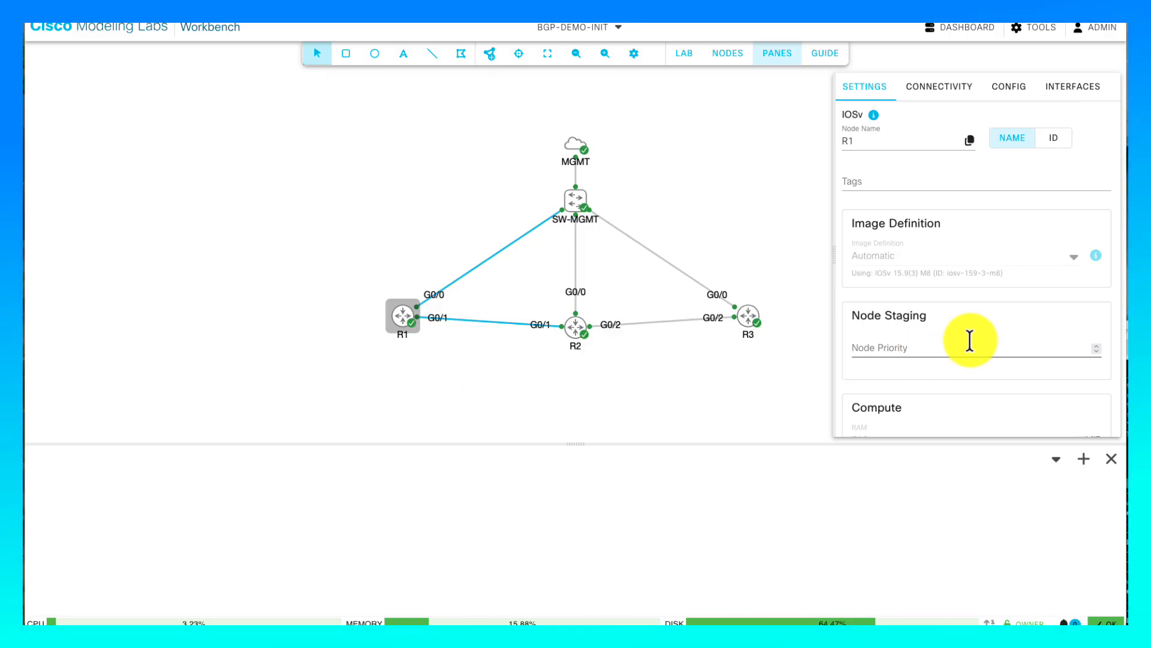
click(943, 342)
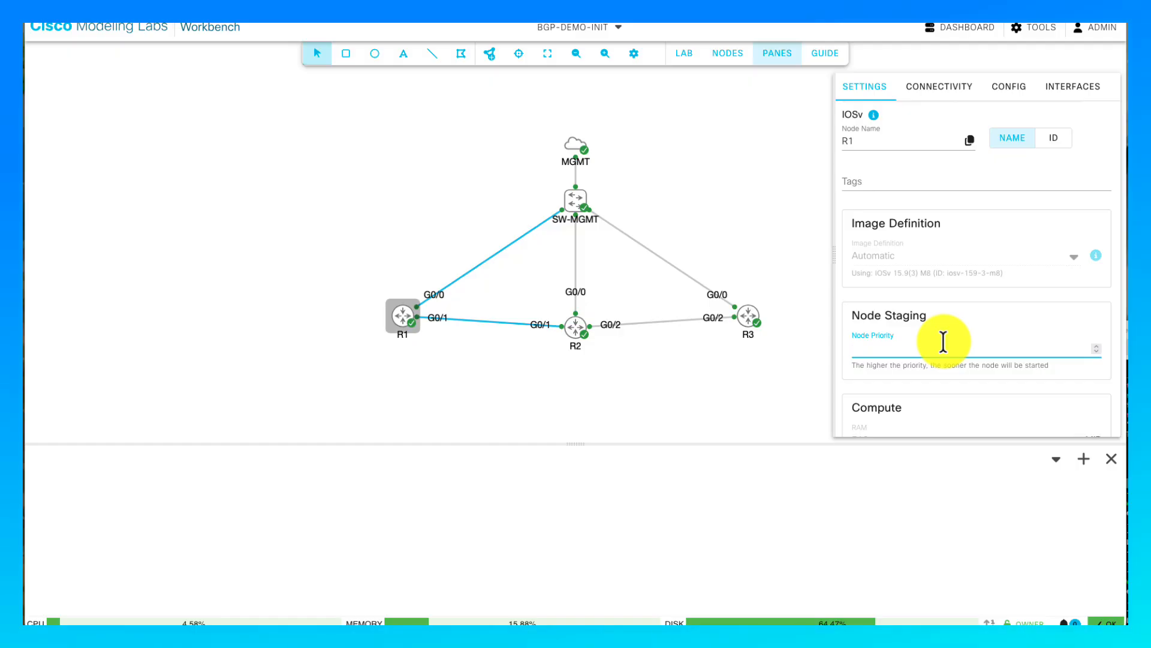
text(100)
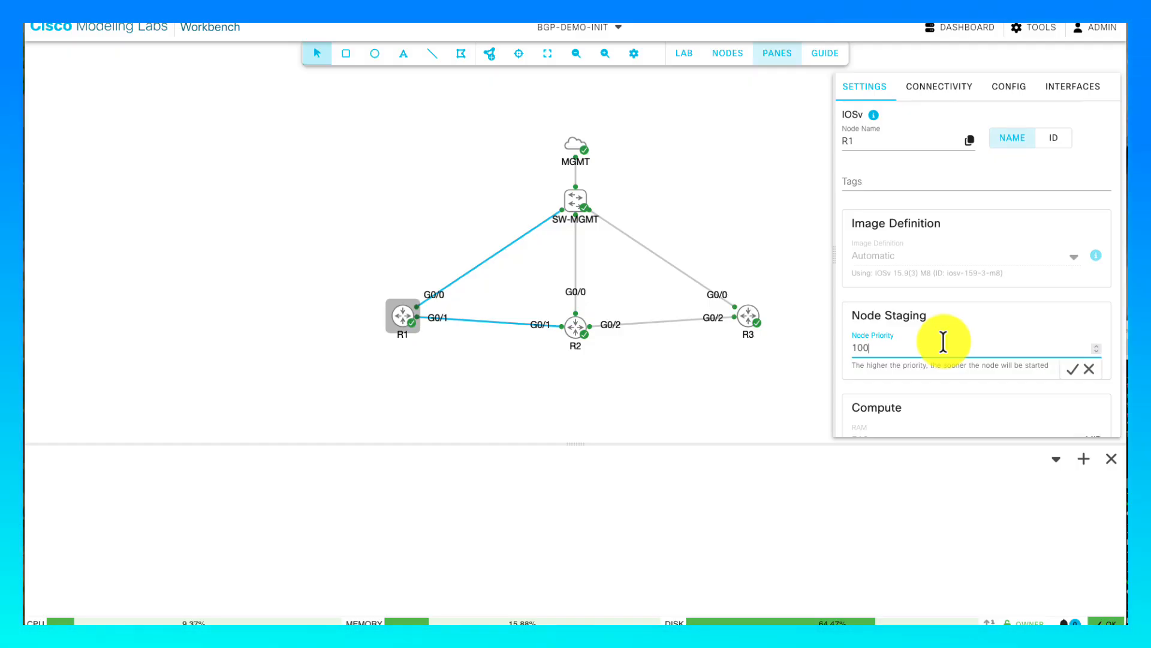
click(1072, 370)
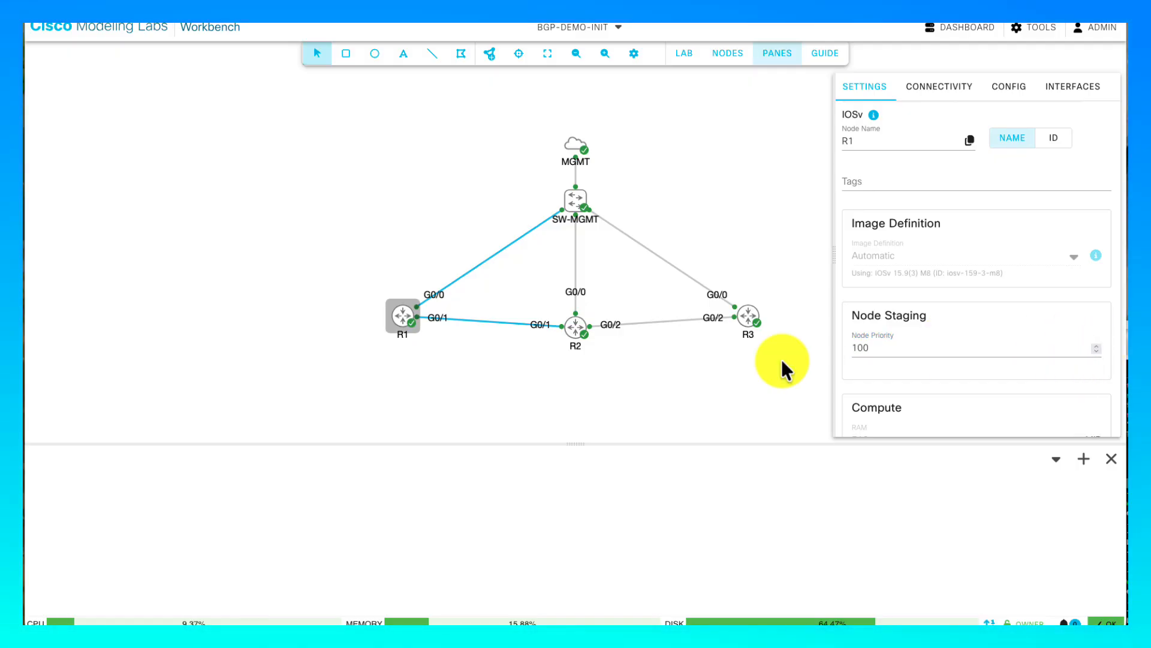
click(572, 343)
click(904, 347)
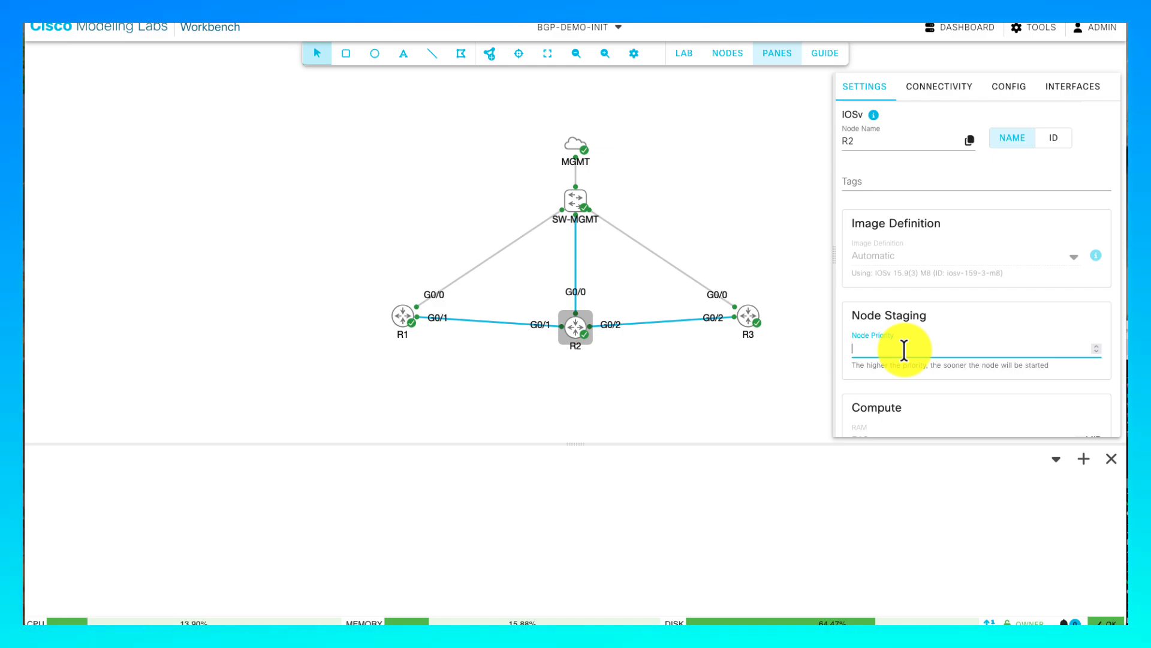
text(50)
click(1071, 370)
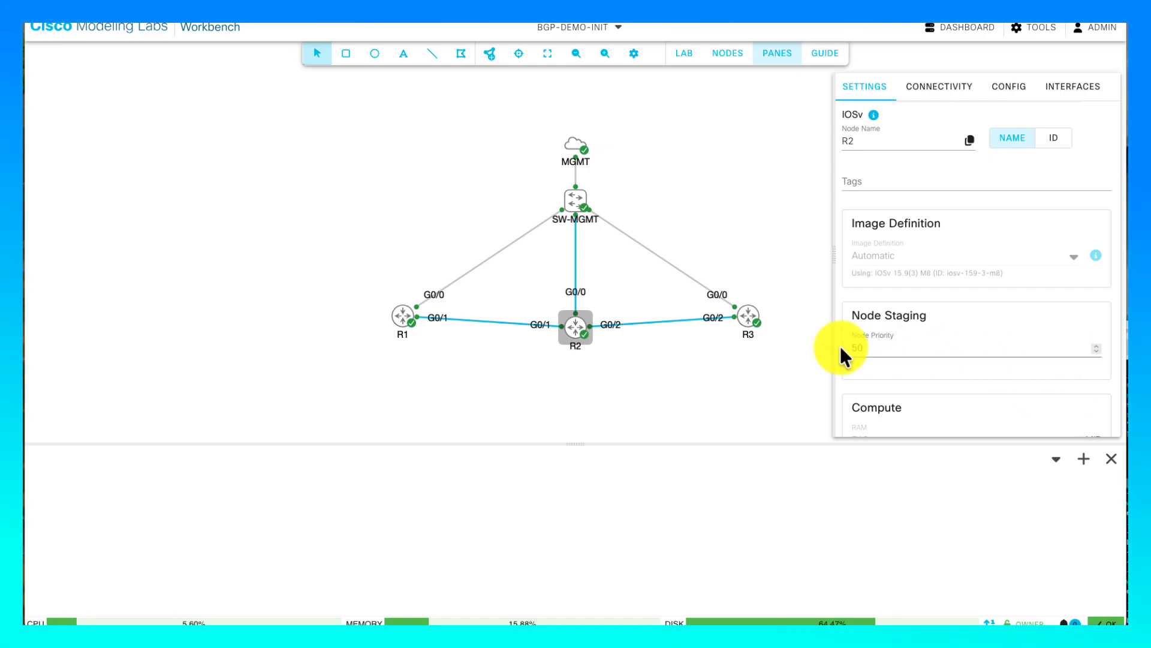
click(749, 318)
click(874, 349)
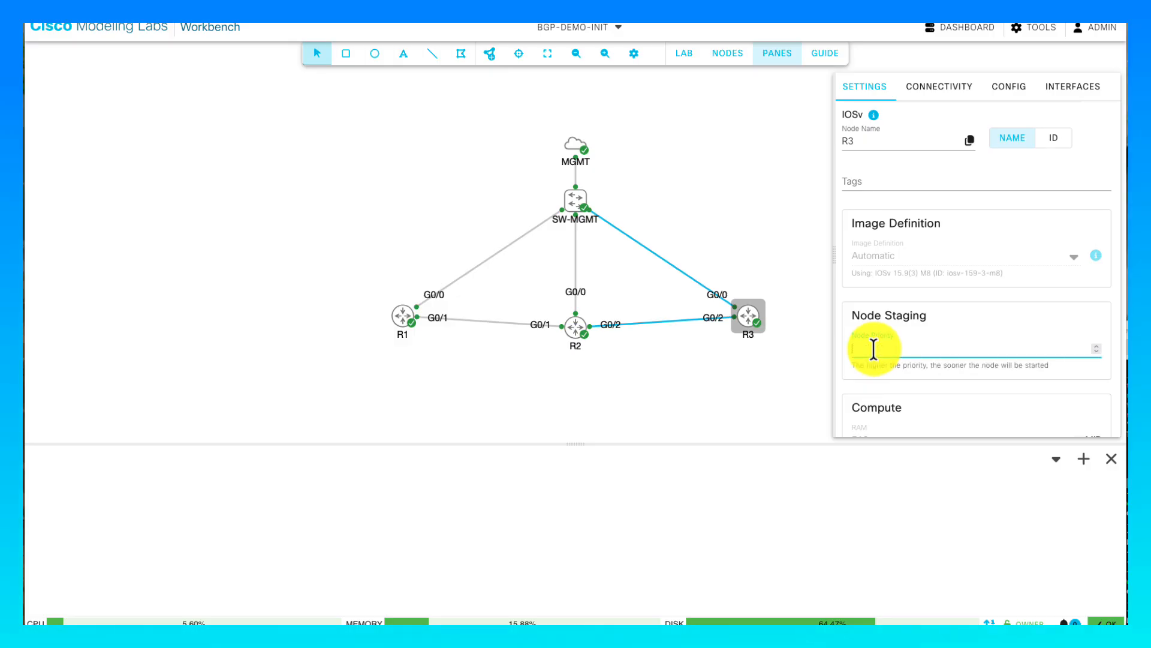
text(25)
click(1073, 372)
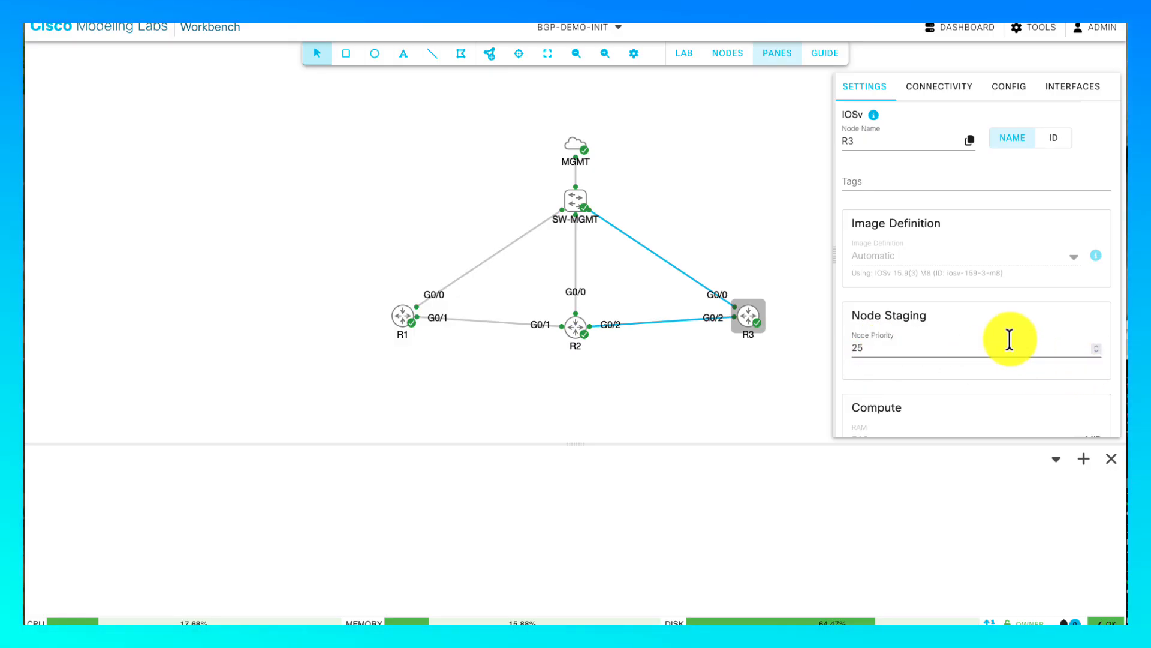
click(684, 60)
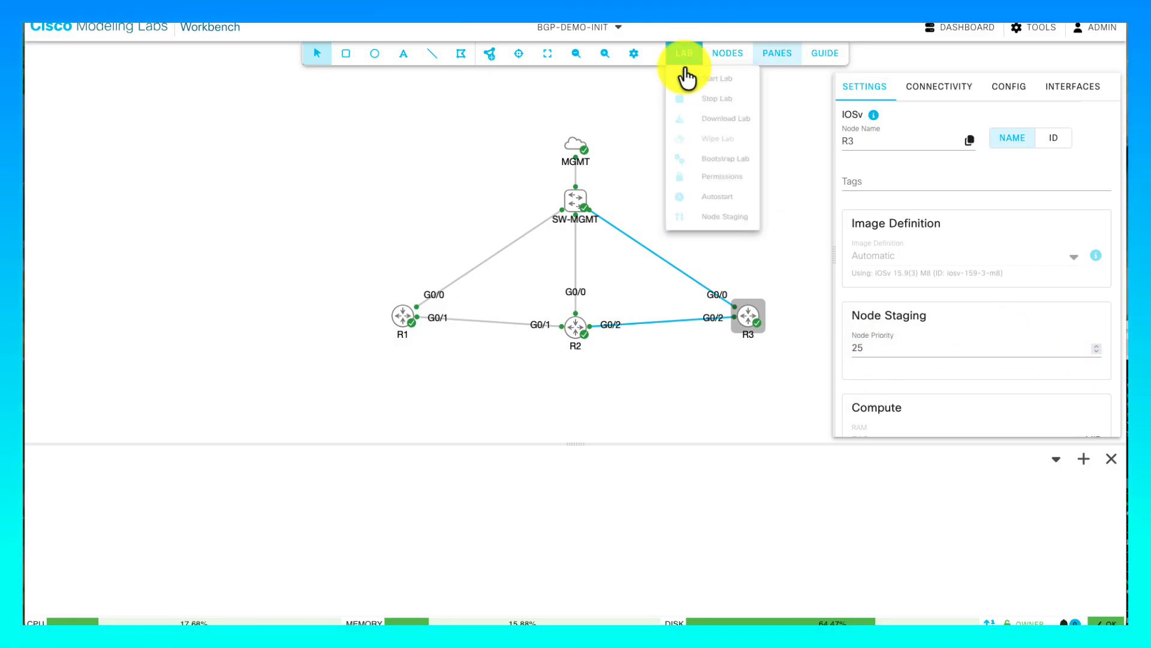
click(713, 218)
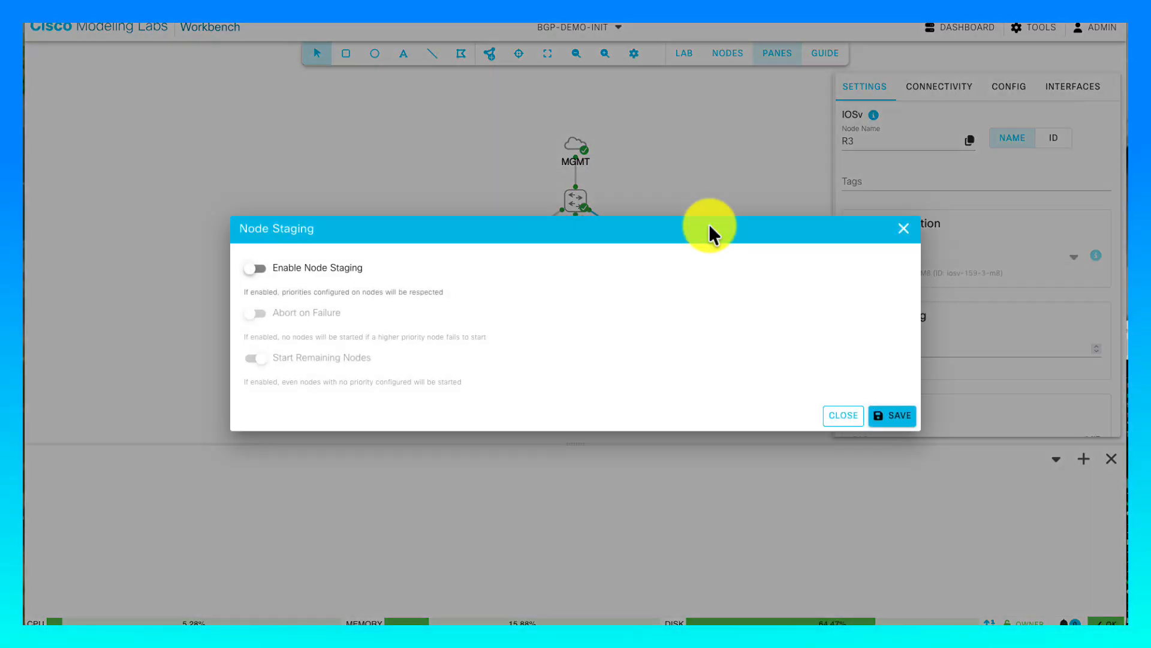
click(257, 268)
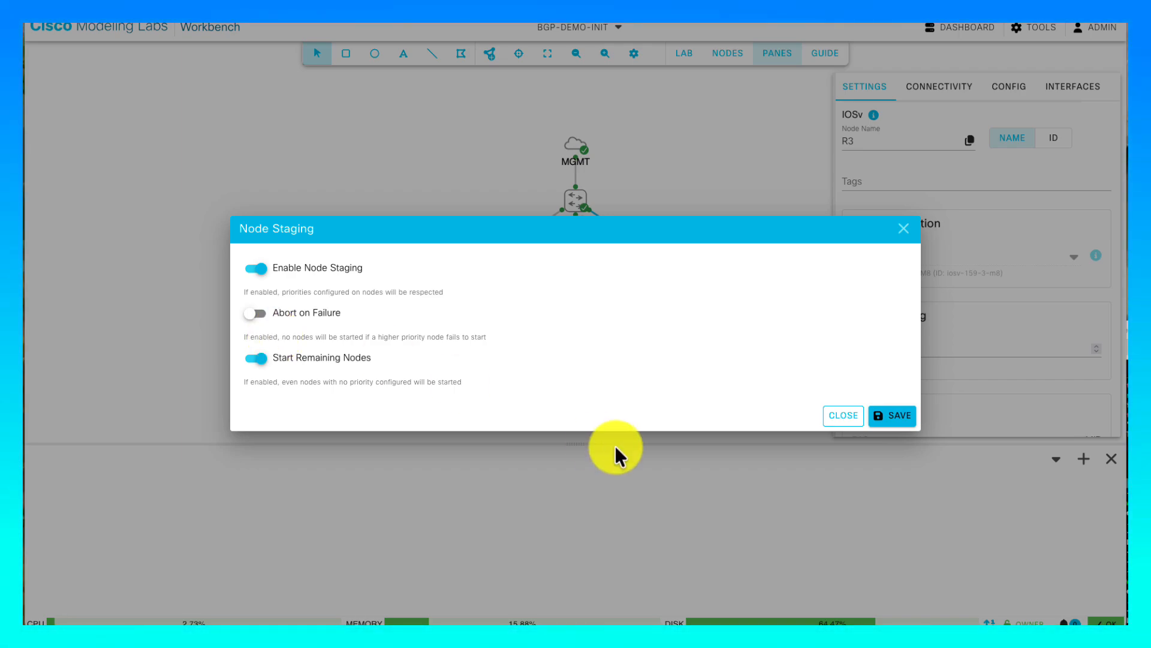
click(846, 417)
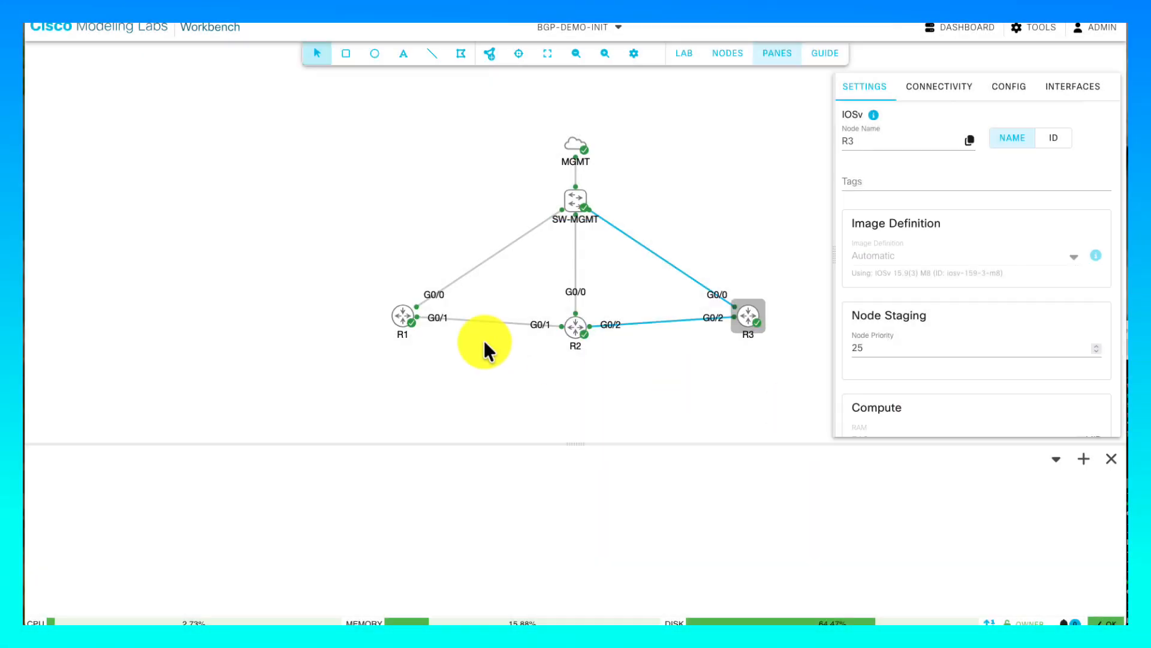
click(401, 318)
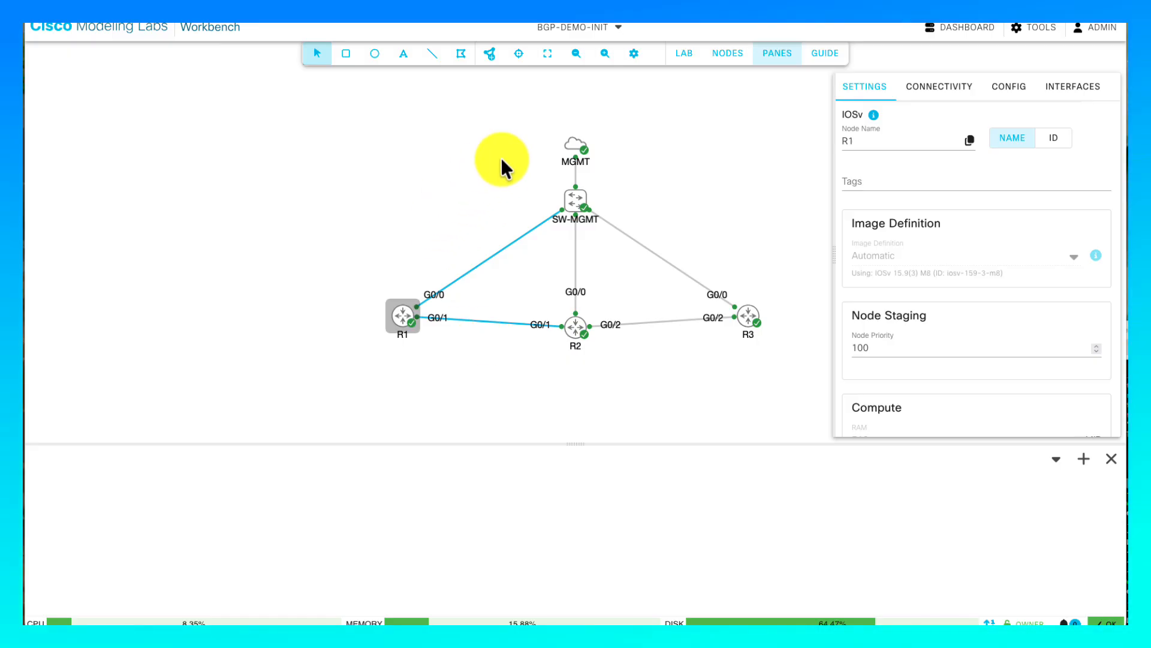
- Enable node staging with Start Remaining Nodes on and Abort on Failure off, then save
click(682, 55)
click(694, 225)
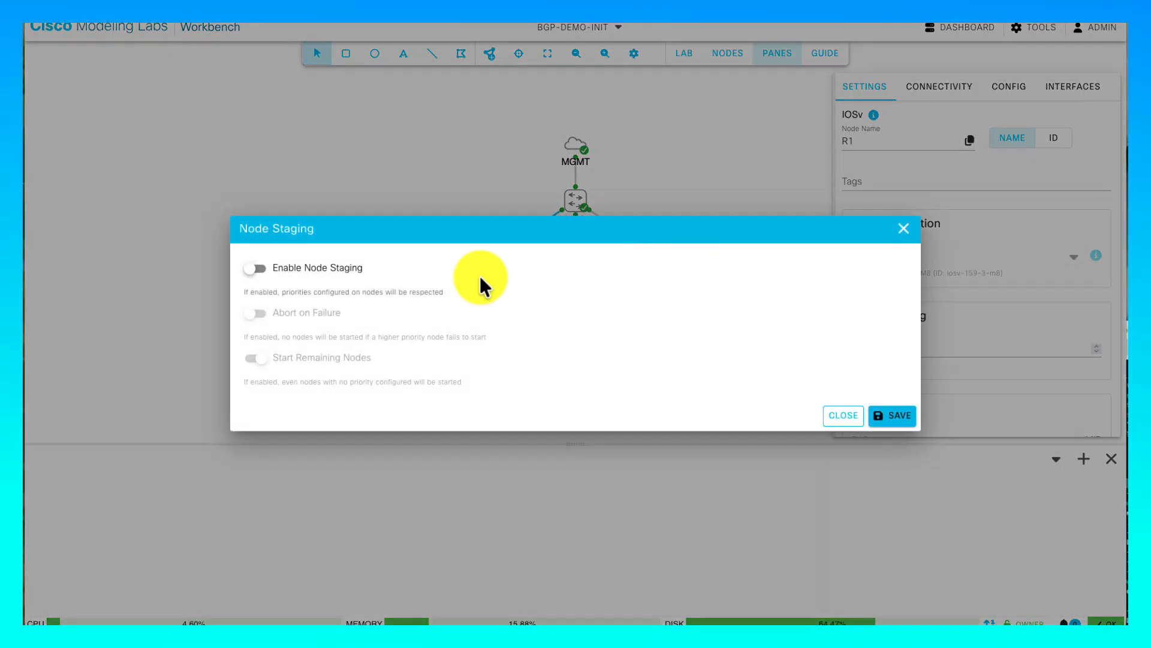
click(256, 268)
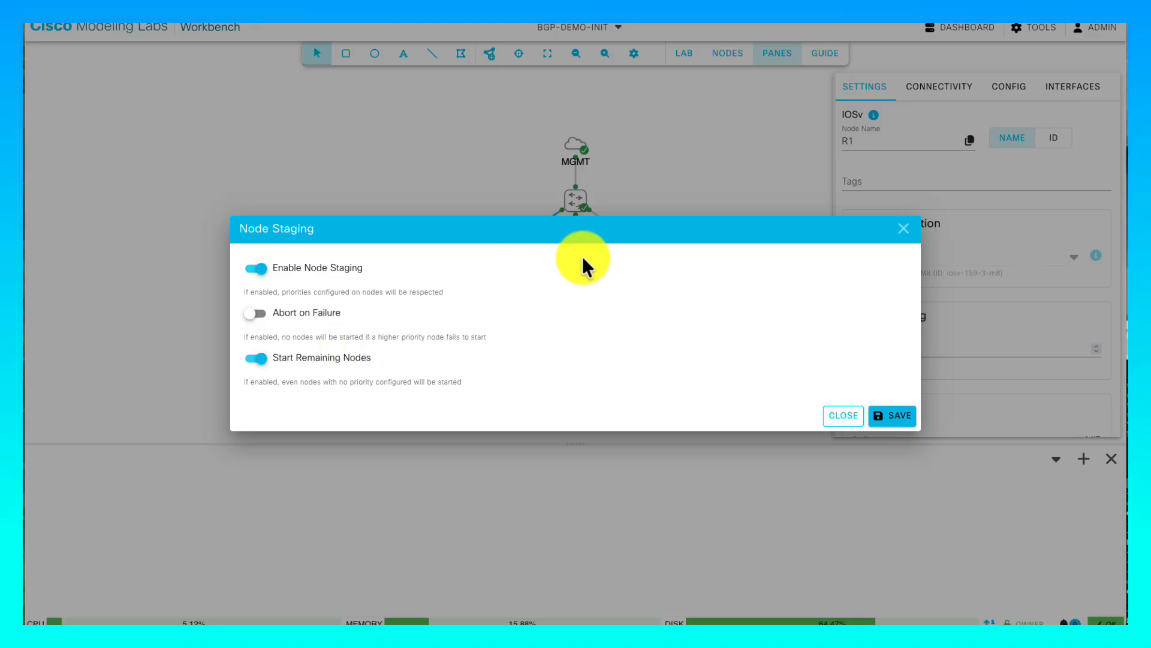
drag(858, 231, 782, 315)
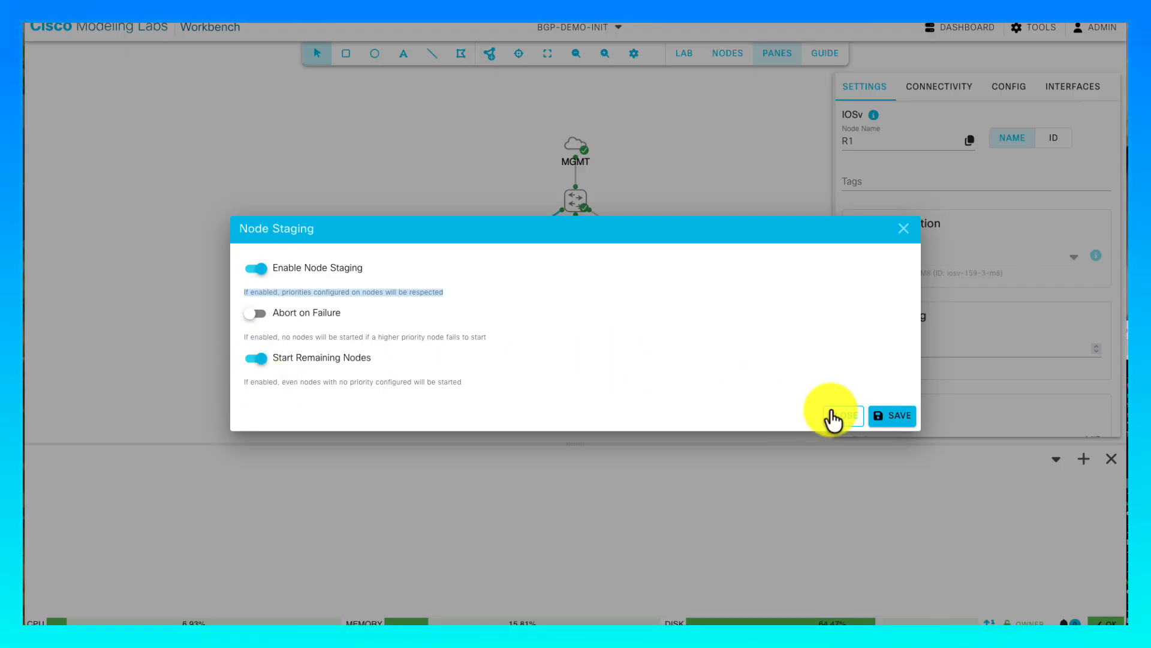
click(888, 416)
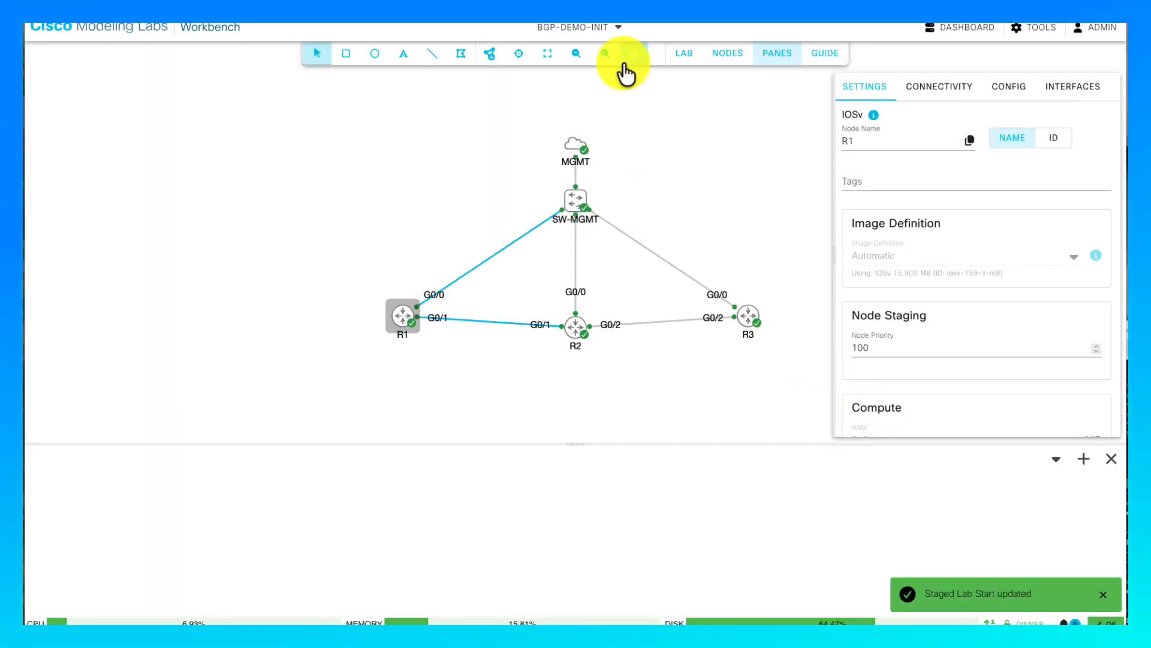
- Review the Node Staging settings, close them, and stop the whole lab
click(684, 53)
click(706, 223)
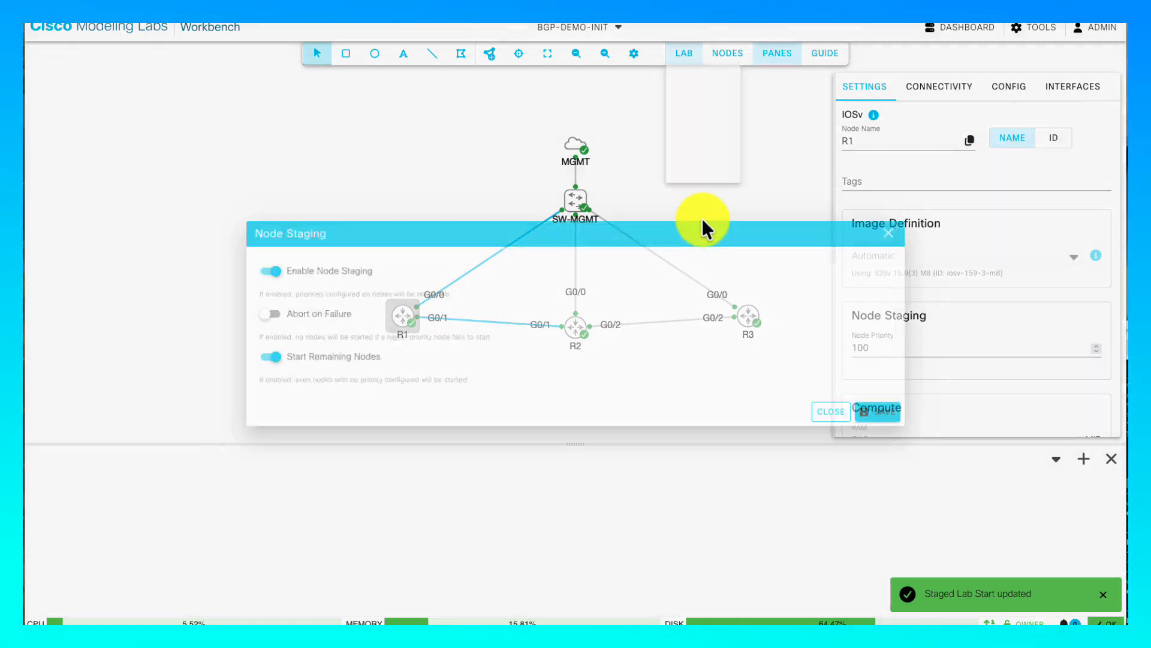
click(834, 420)
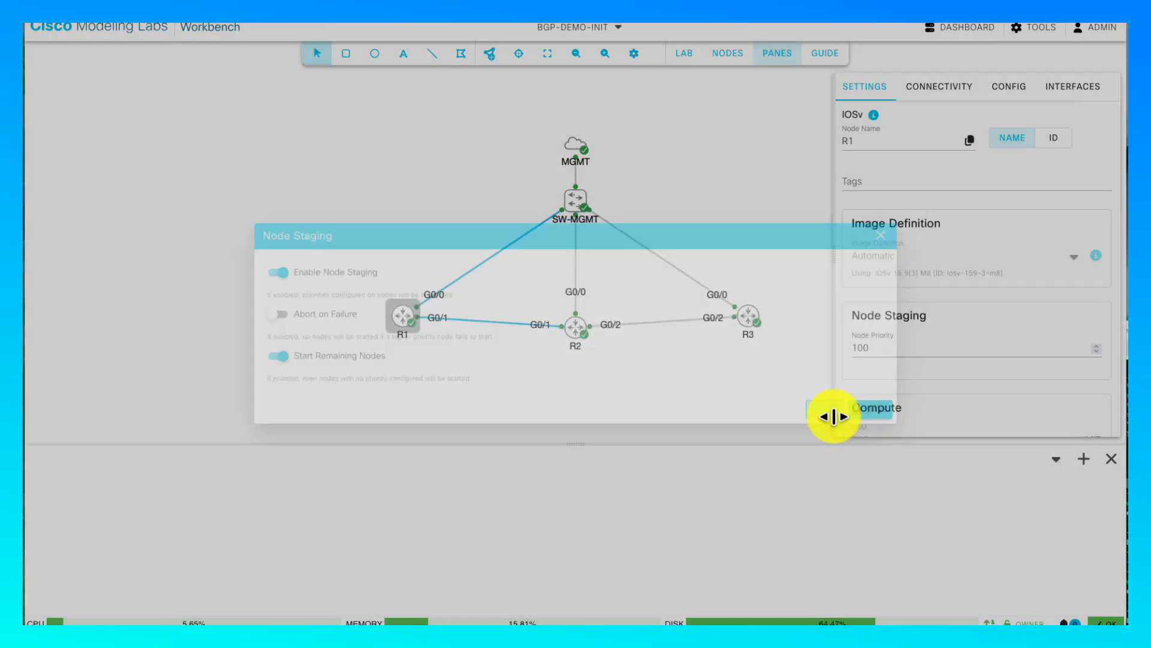
click(732, 329)
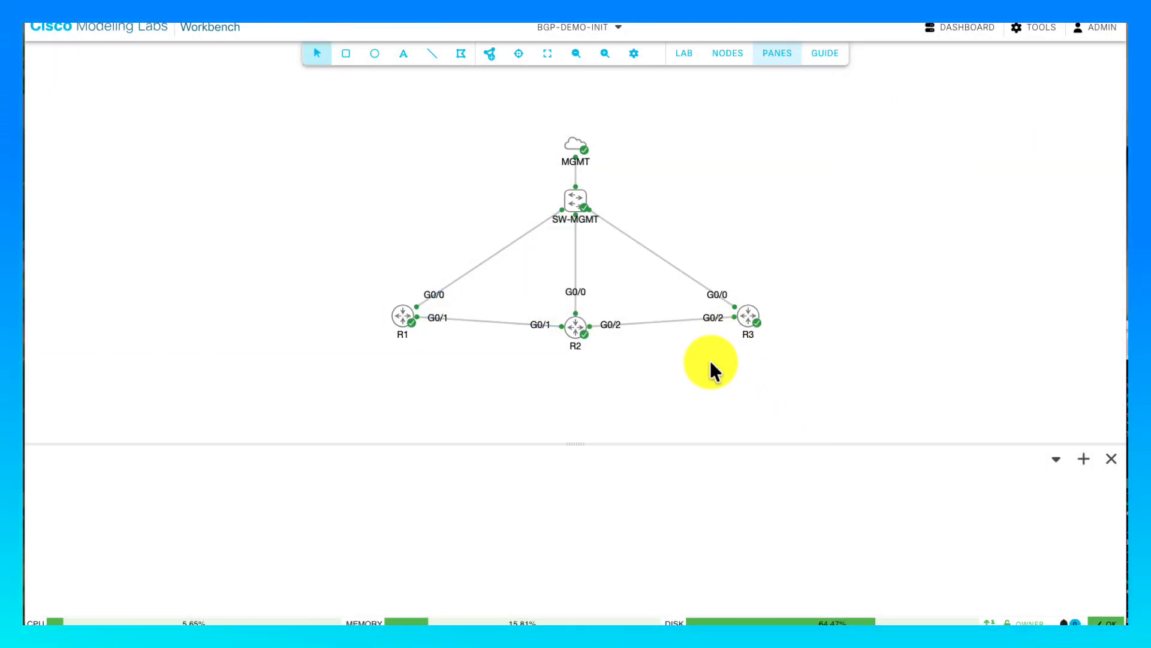
click(684, 54)
click(713, 101)
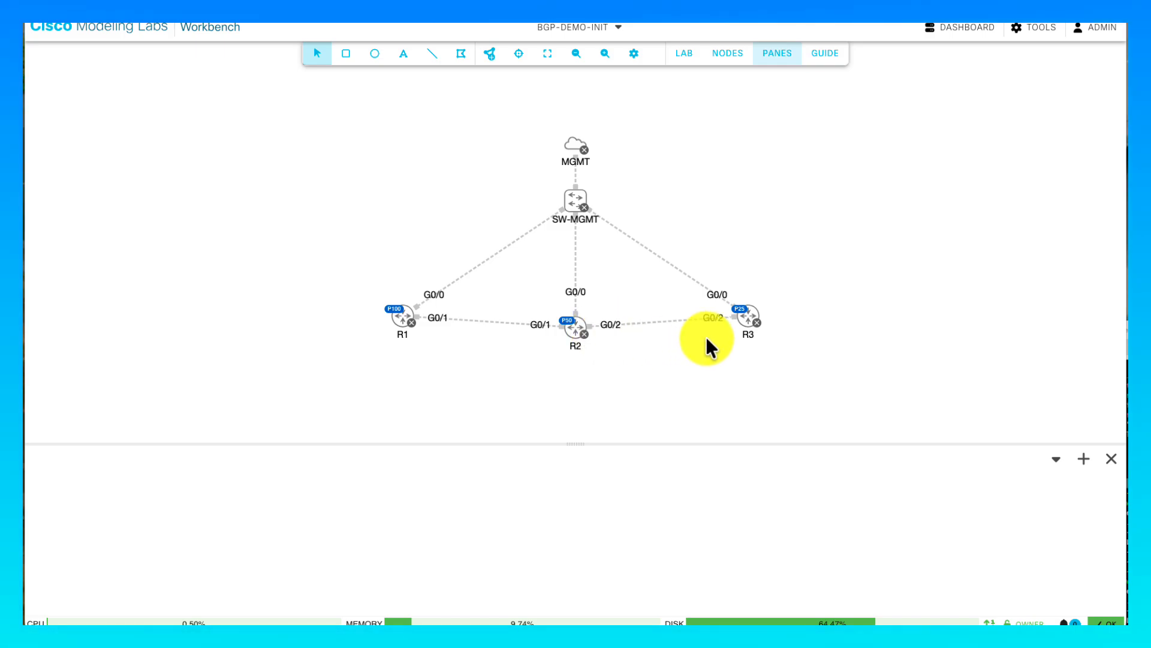
- Start the lab using staged priorities and select R1 to view its settings
click(685, 54)
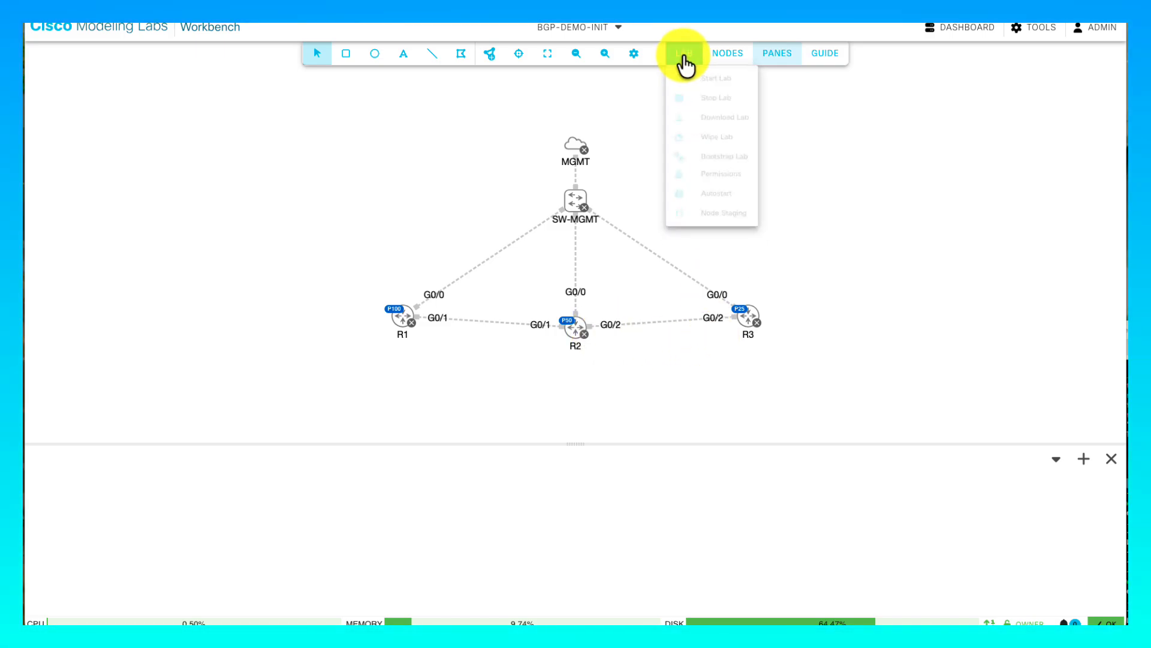
click(701, 78)
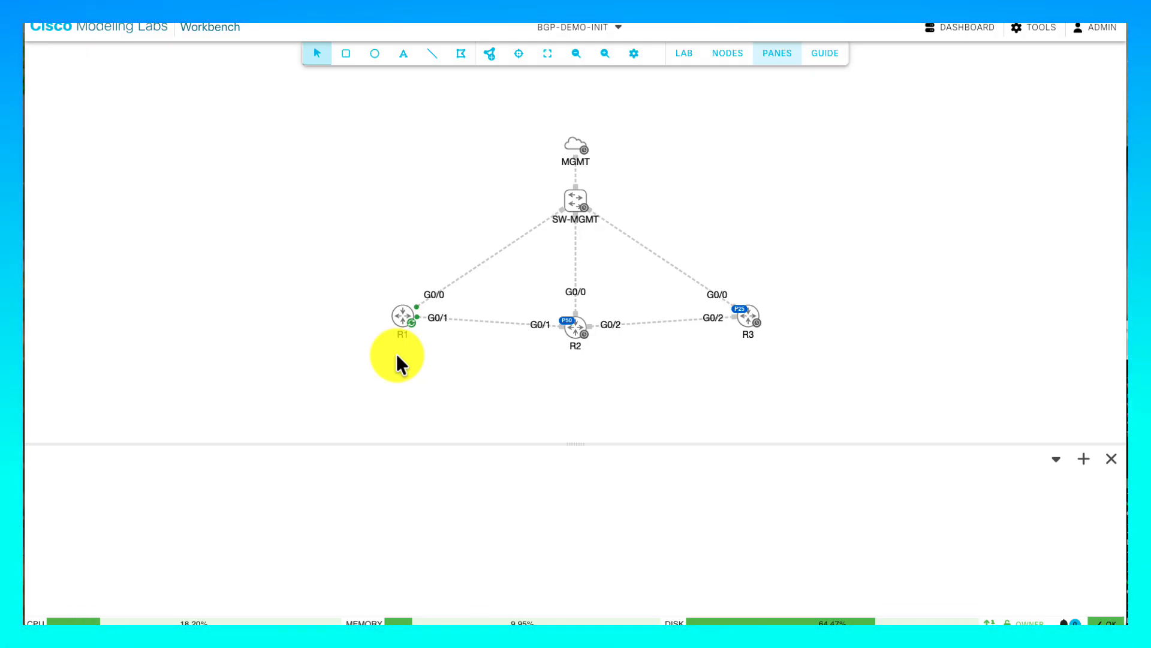
click(401, 314)
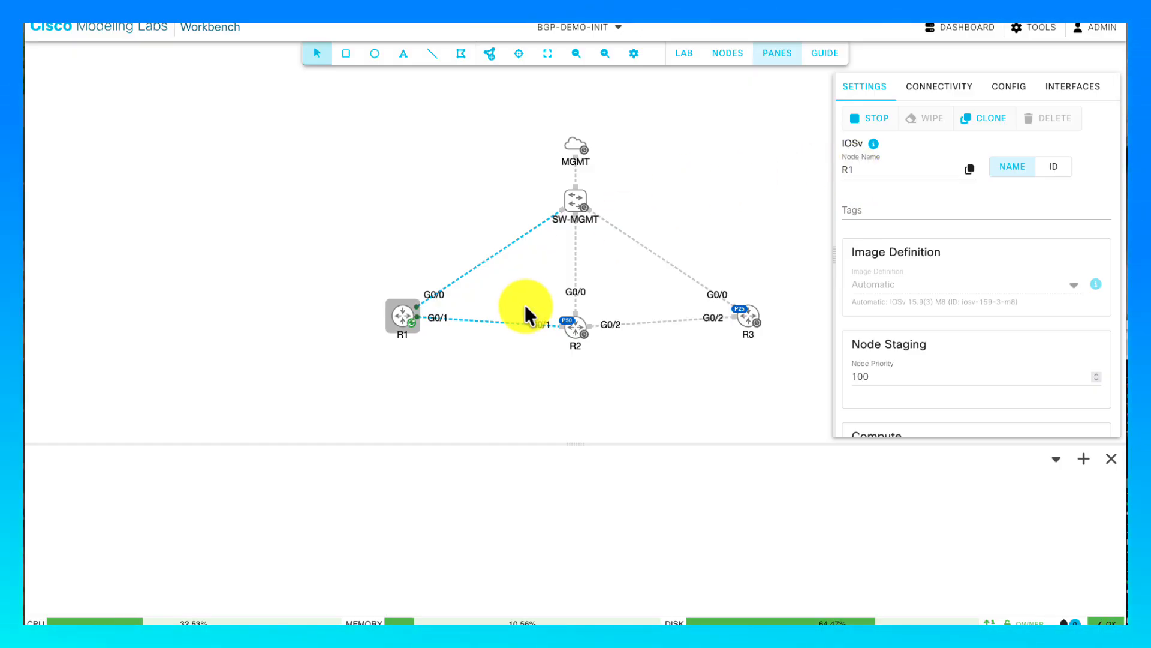
- Open R1's console, then show the nodes table with R1 started and MGMT, R2, R3 queued
right_click(402, 314)
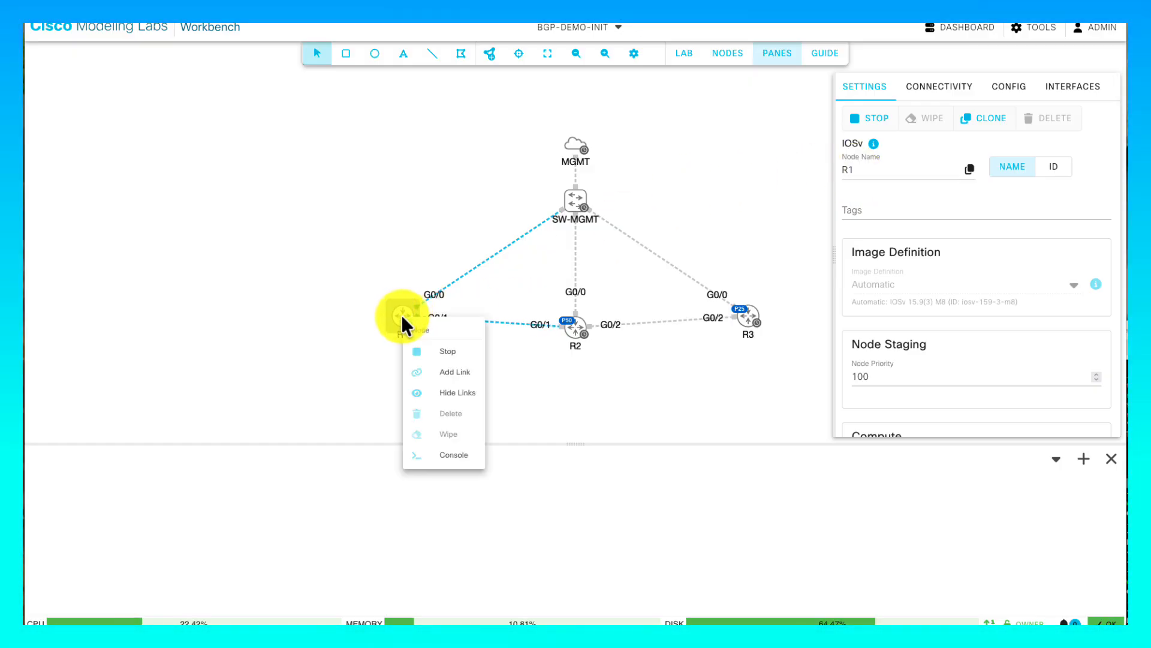
click(448, 453)
click(546, 543)
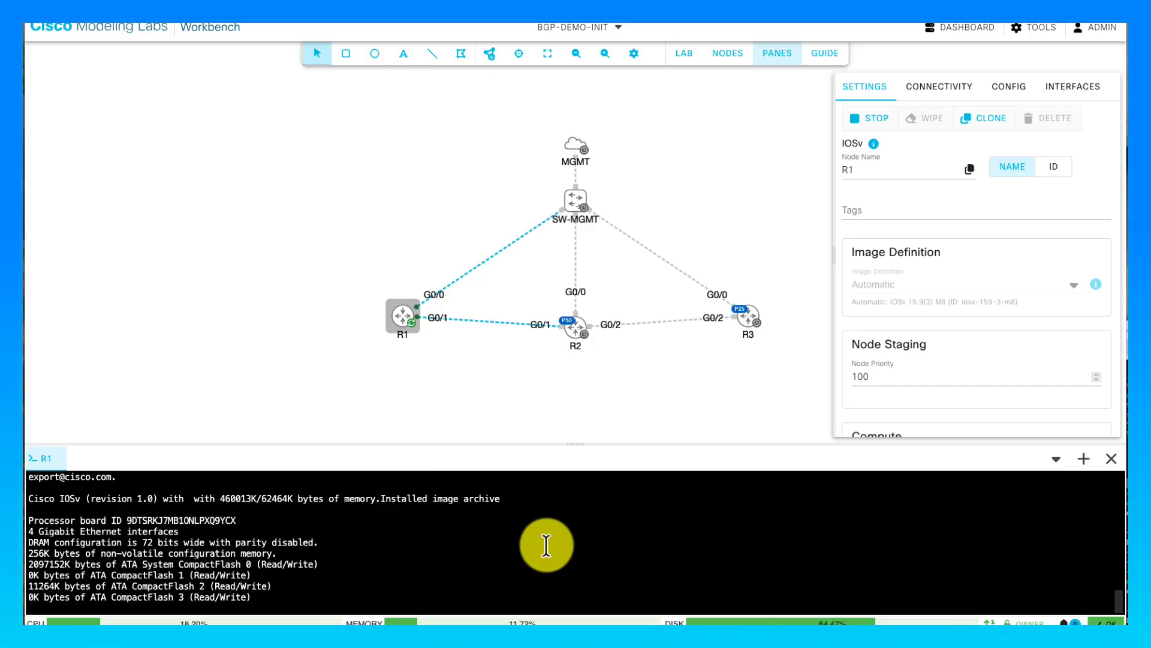
click(728, 54)
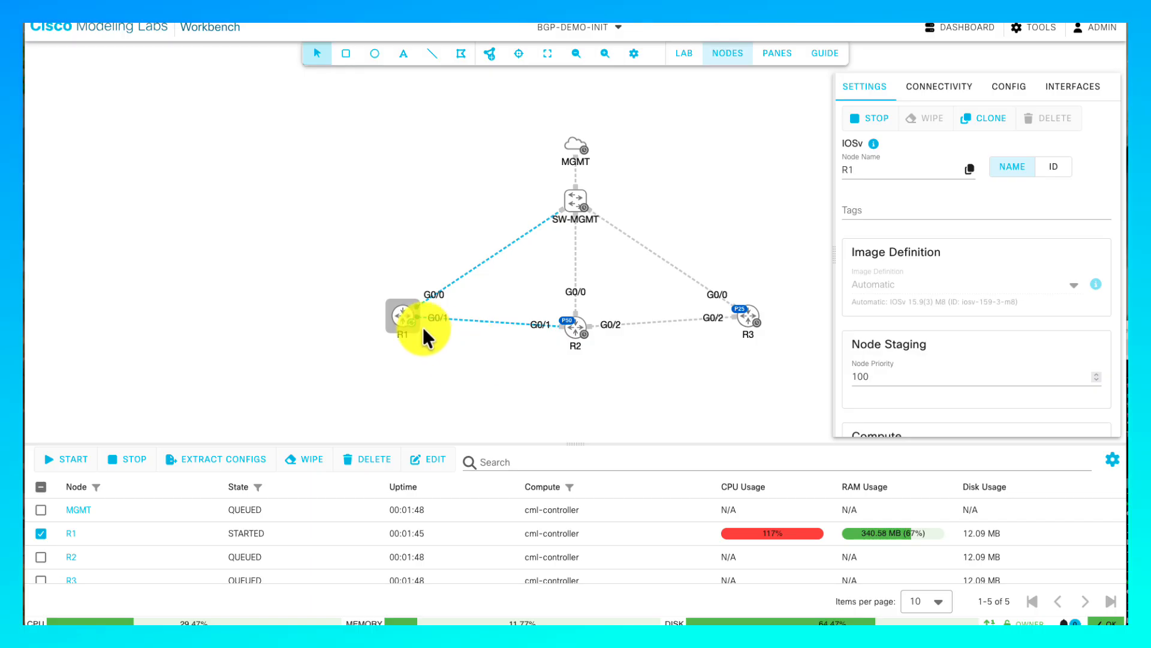
- Open R1's console and log in as admin with the account password, reaching the R1> prompt
right_click(399, 314)
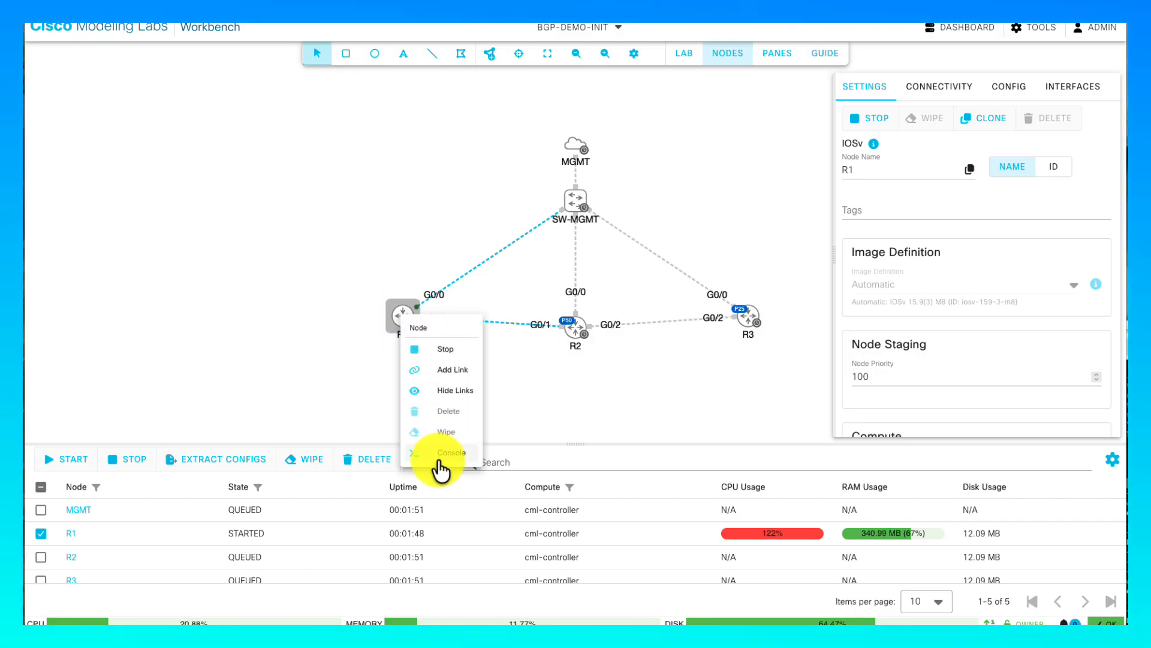
click(438, 456)
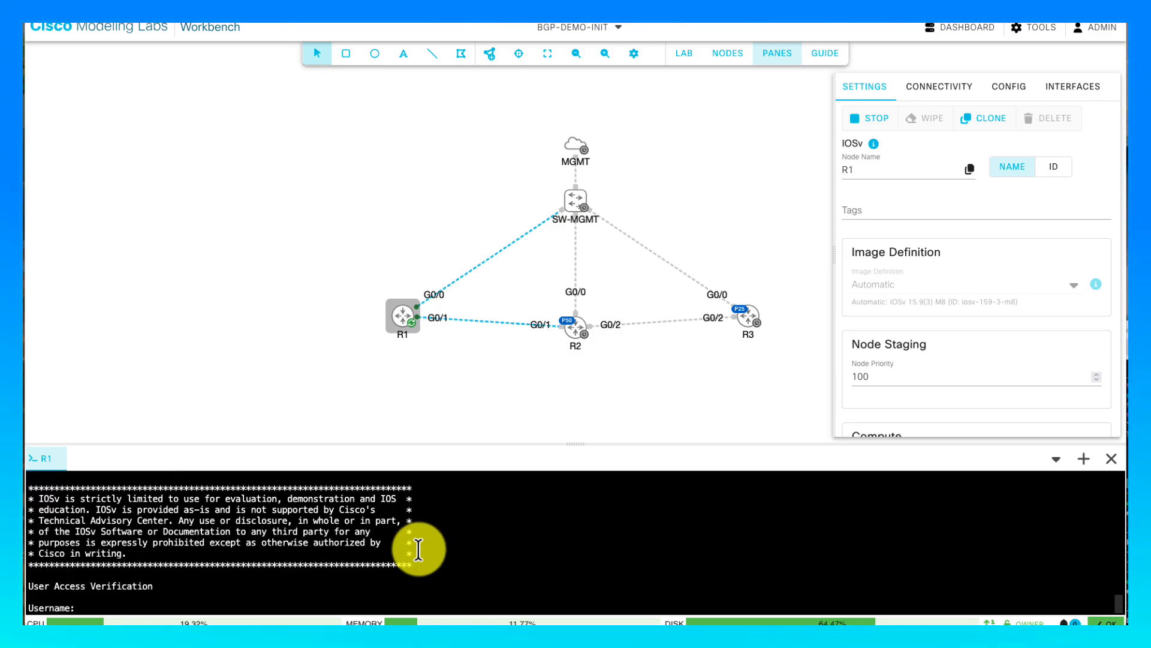
text(admin)
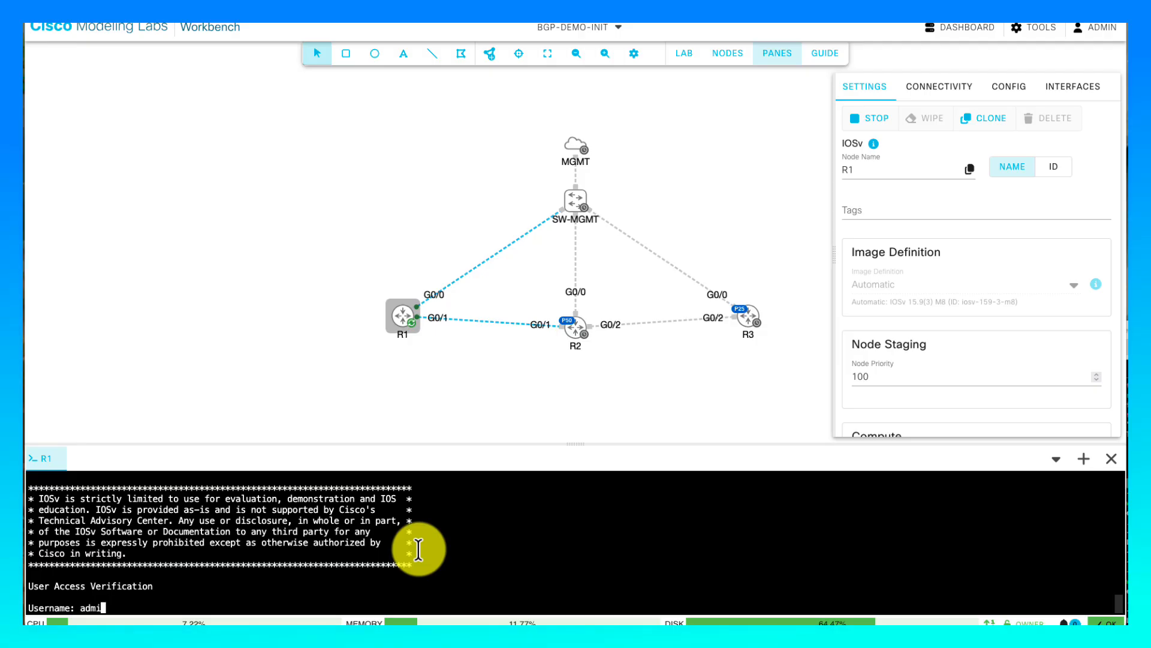
key(Return)
text(cisco)
key(Return)
key(Return)
key(Return)
key(Return)
key(Return)
key(Return)
key(Return)
key(Return)
key(Return)
key(Return)
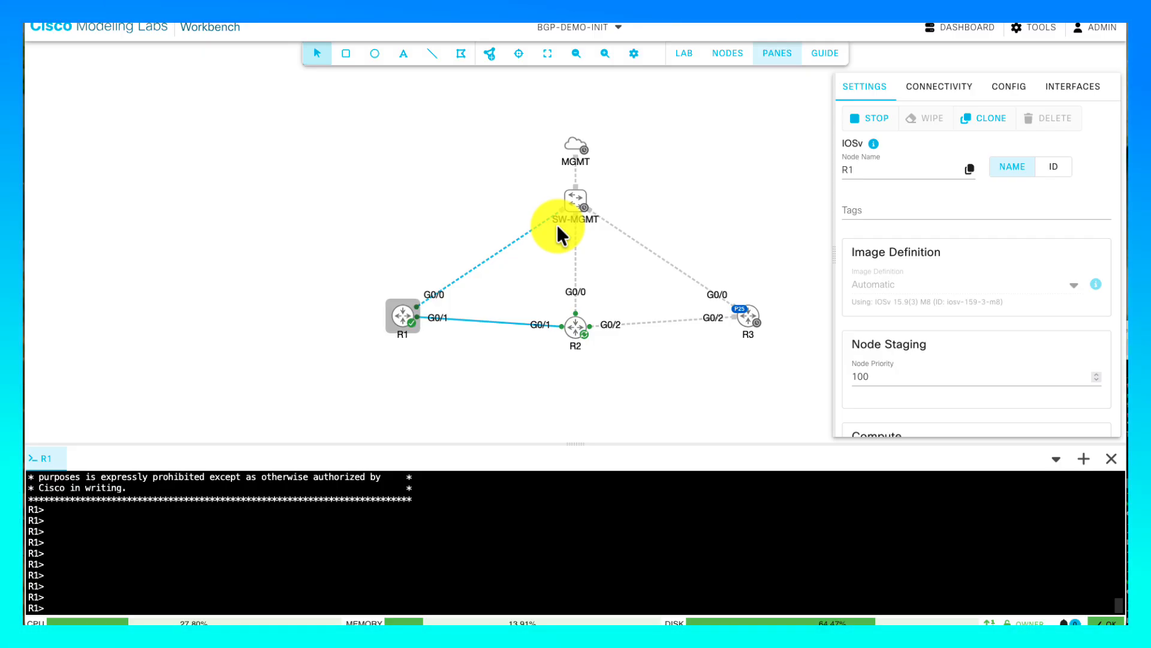
- In a new Firefox tab, log in to 192.168.10.210:9090 as sysadmin with the account password
click(446, 145)
key(super+t)
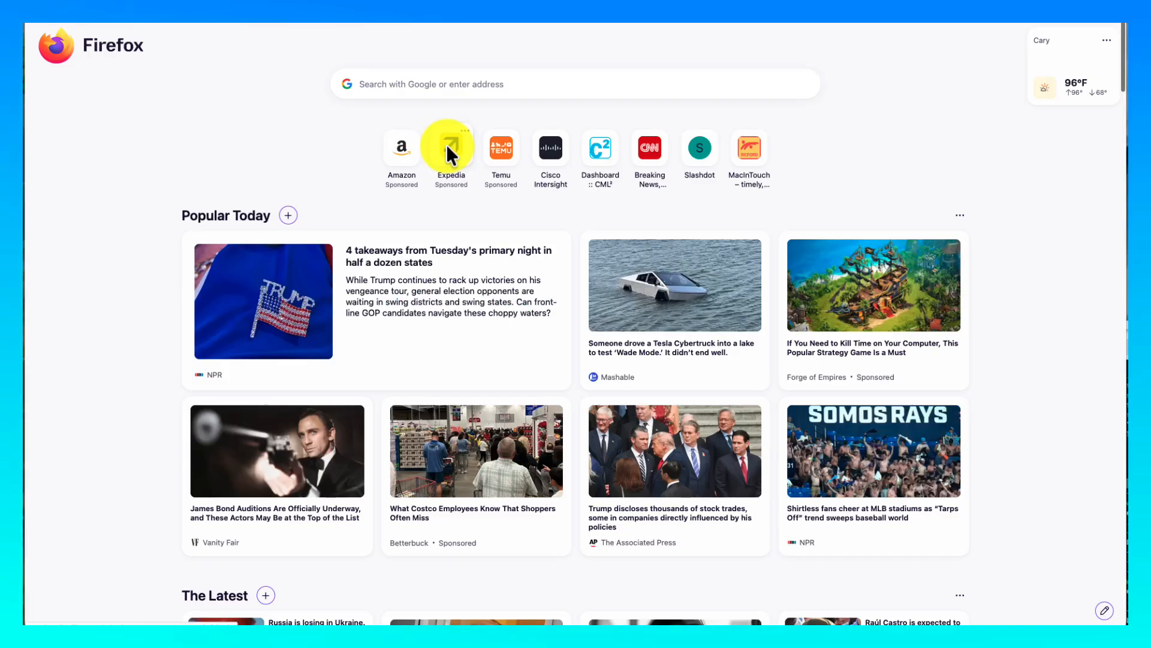
text(192.168.10.210:)
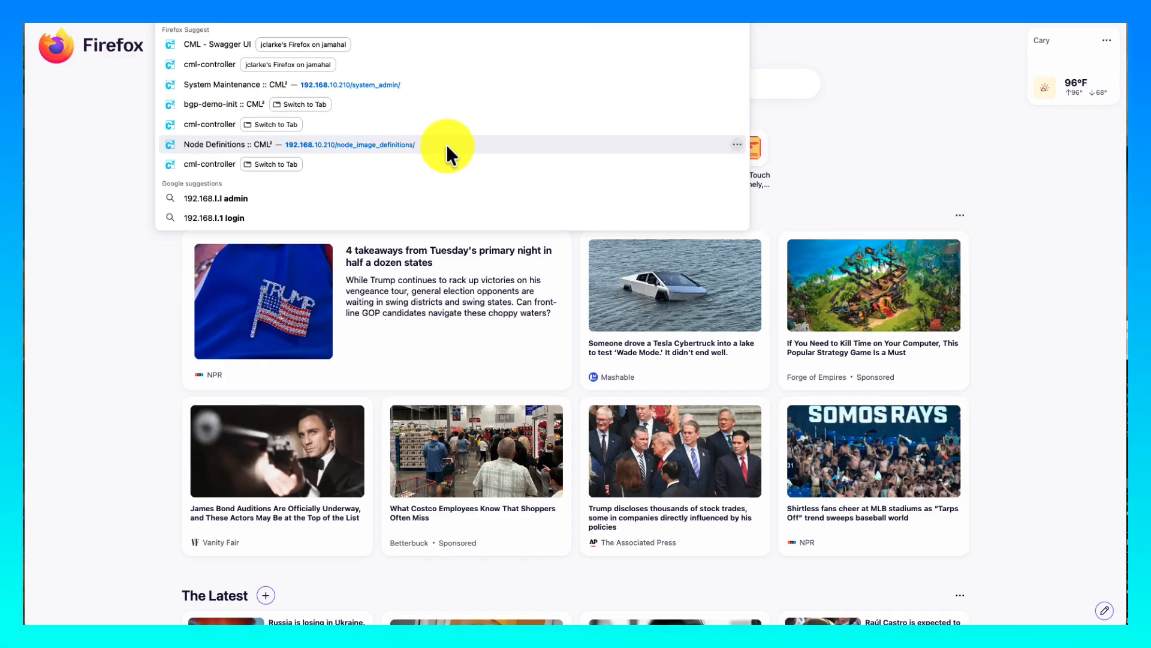
text(9090)
key(Return)
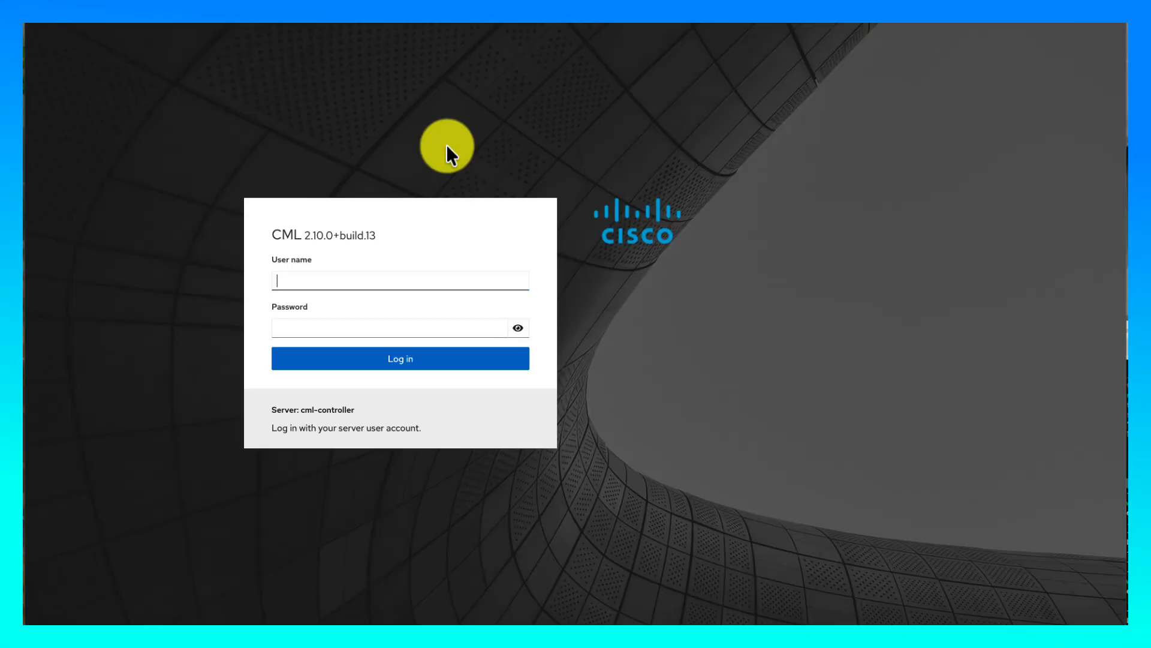
text(sysadmin)
key(Tab)
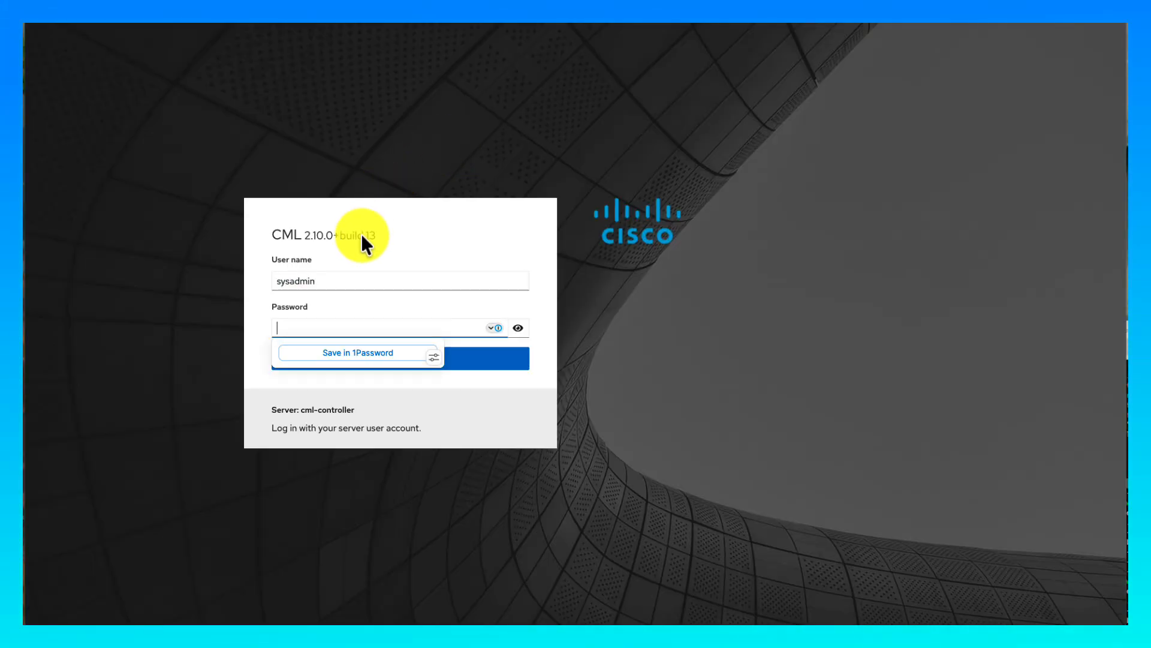
text(••••••••)
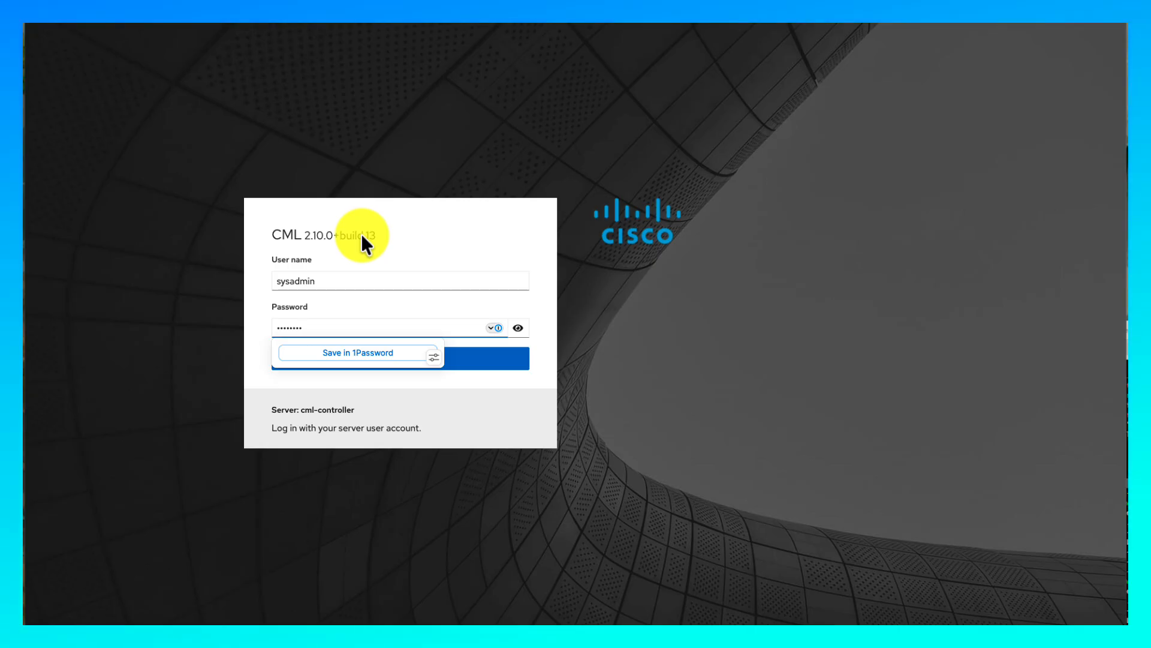
key(super+a)
text(•••••••)
key(Return)
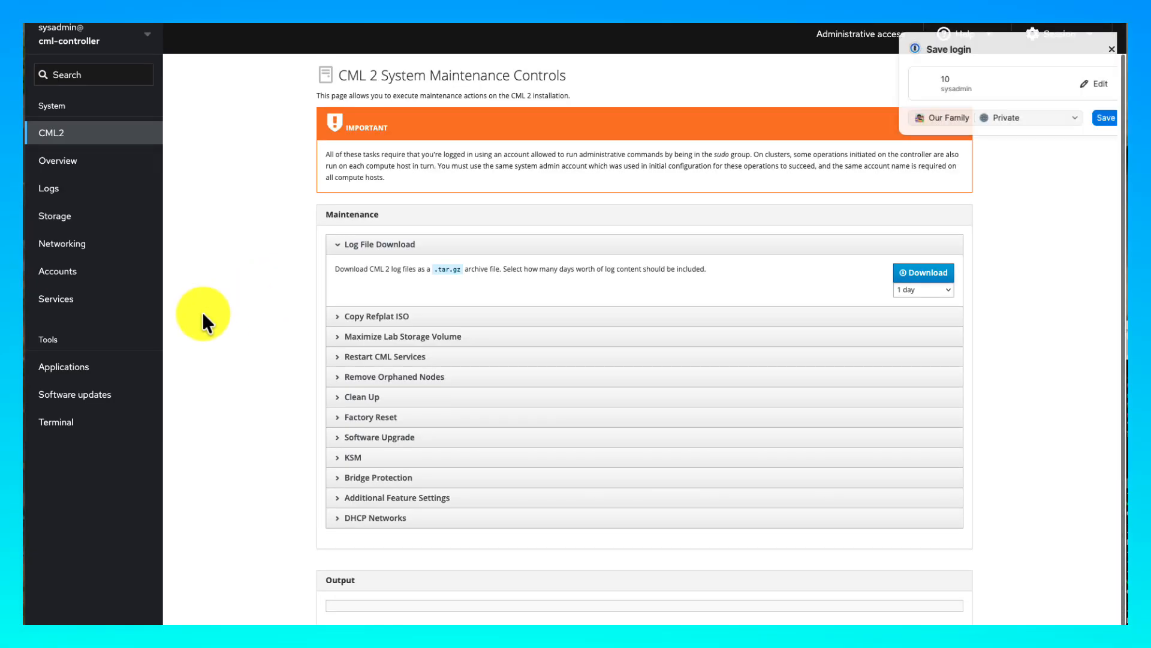
- Find 'mcp' under Services and open the virl2-mcp-server service details and logs
click(71, 306)
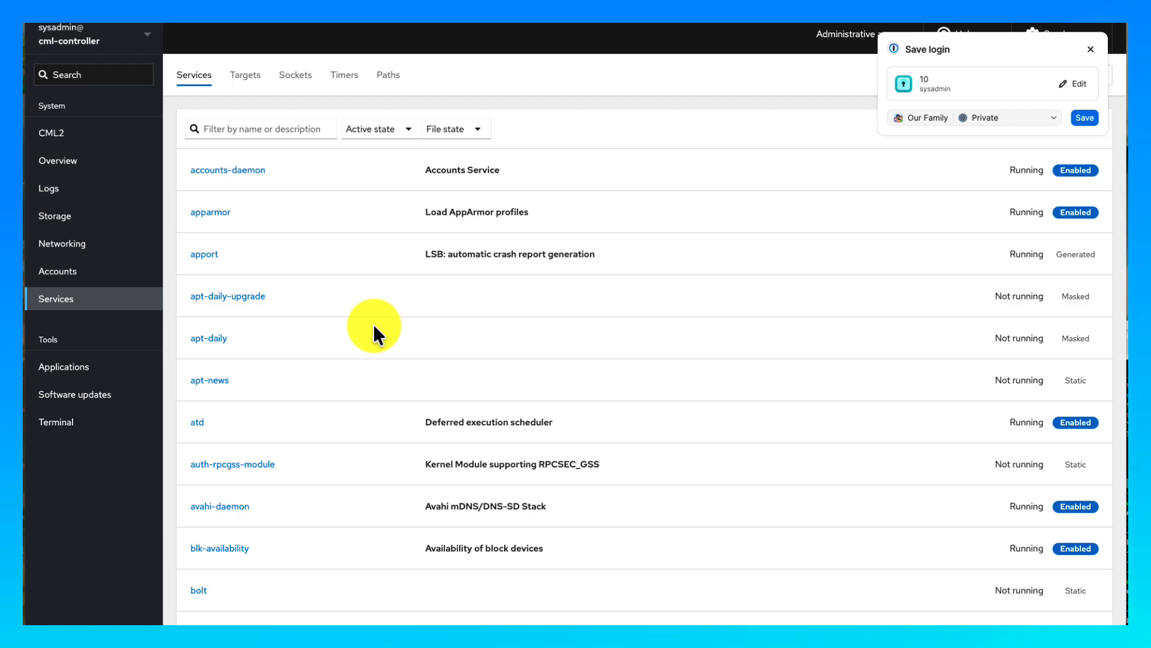
key(super+f)
text(mcp)
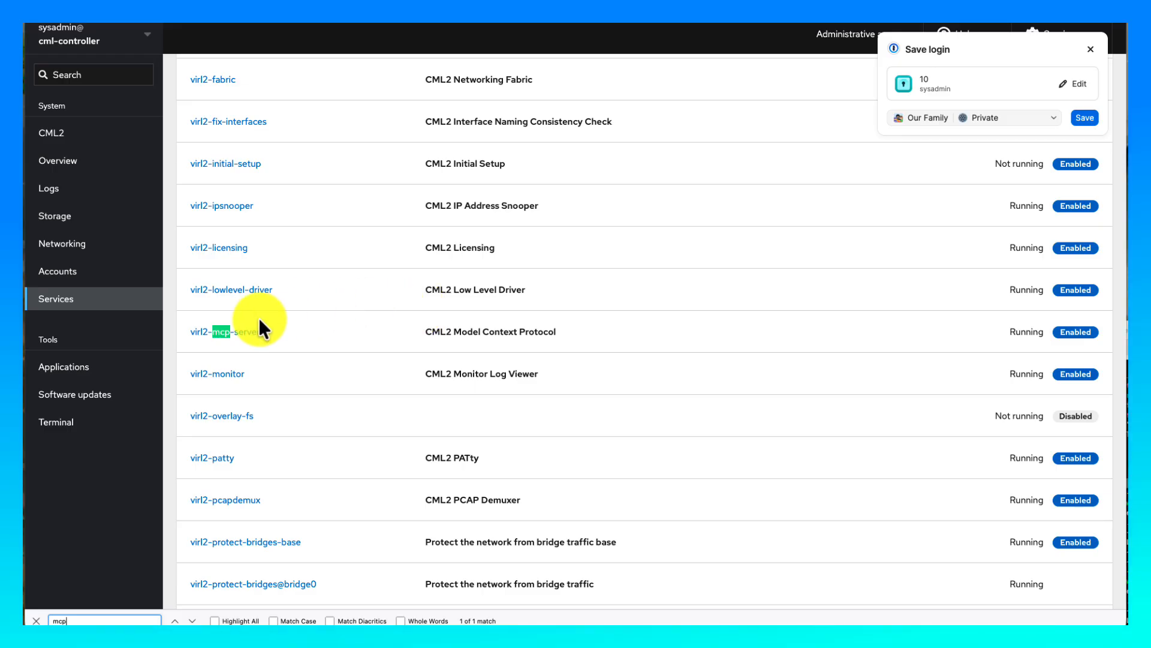
click(252, 333)
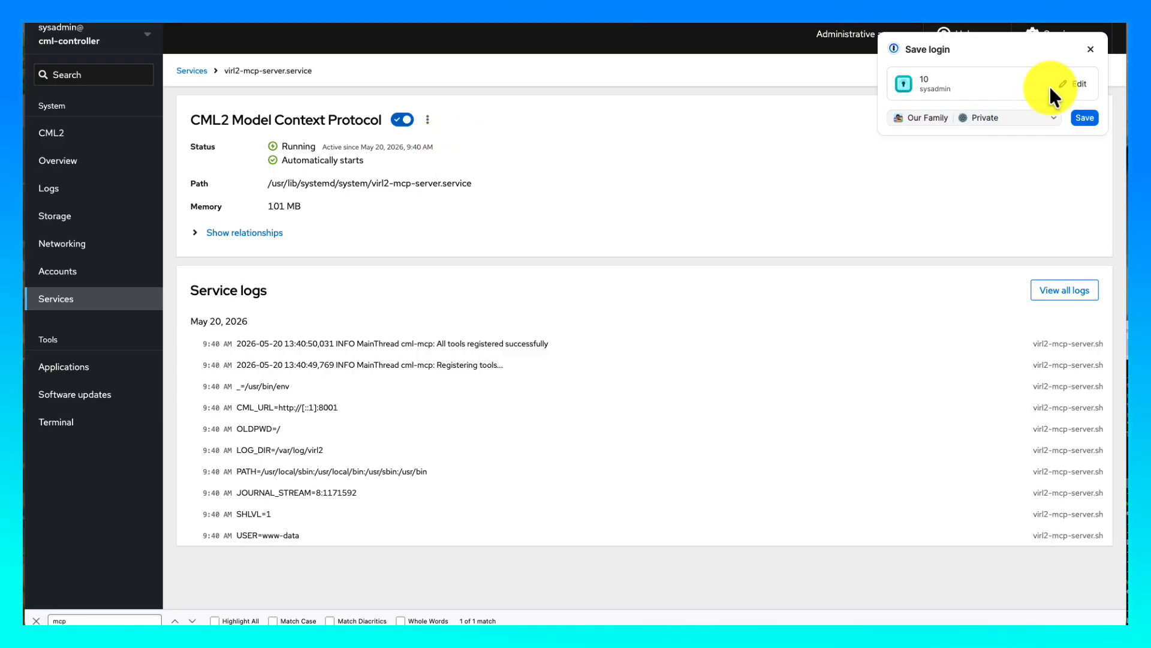
click(1091, 49)
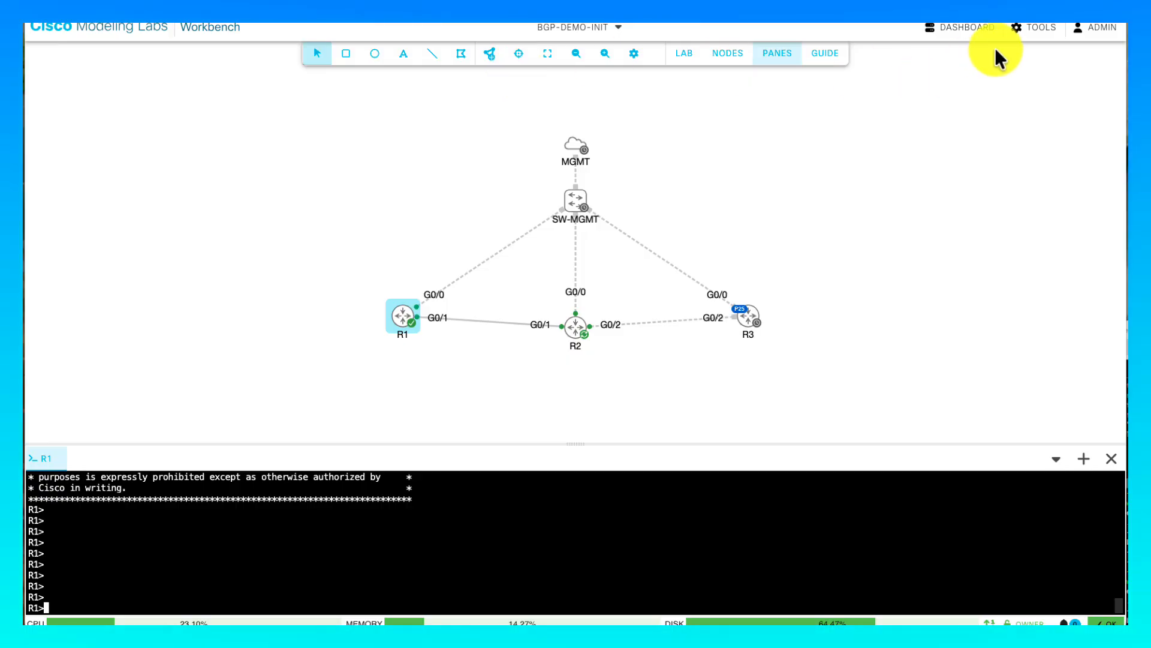
- Show the TOOLS > MCP Clients configuration page, then restore the minimized Cursor chat window
click(1021, 33)
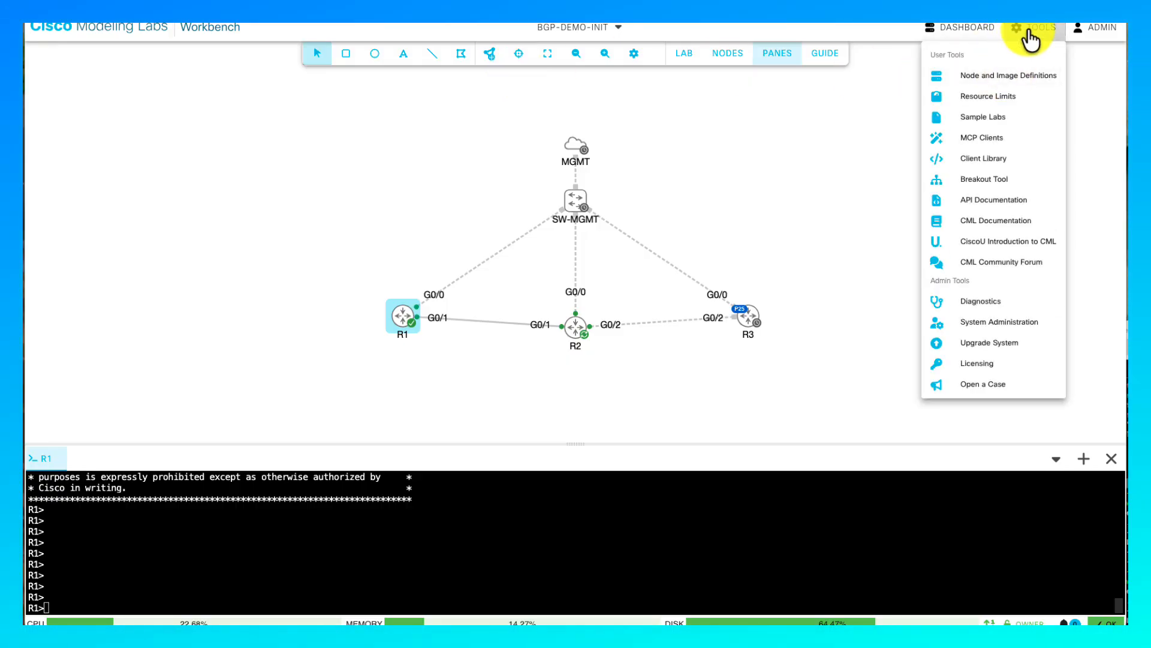
click(984, 138)
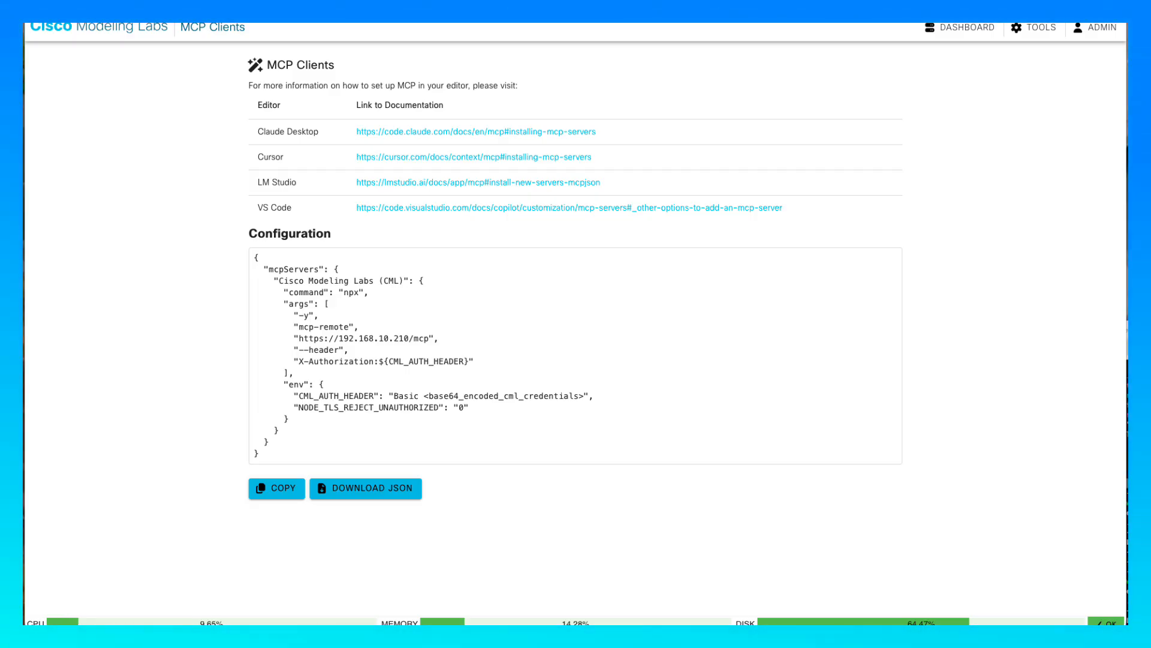
click(1049, 640)
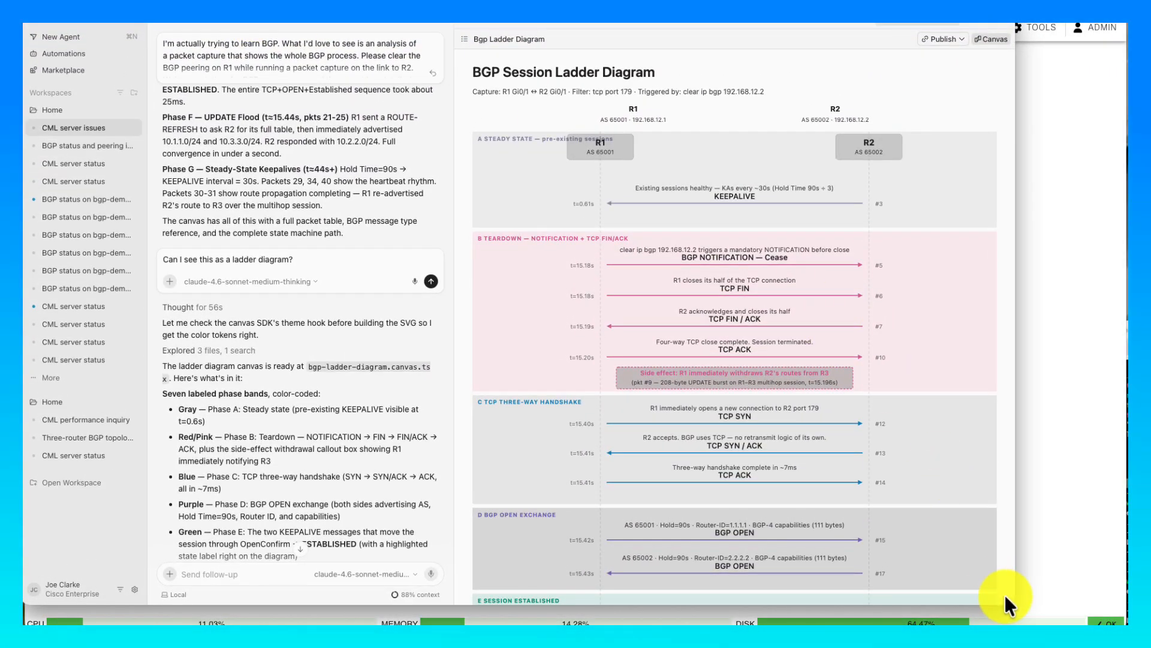
- Enlarge the Cursor window and expand the earlier learn-BGP request to read it in full
drag(998, 603, 1113, 623)
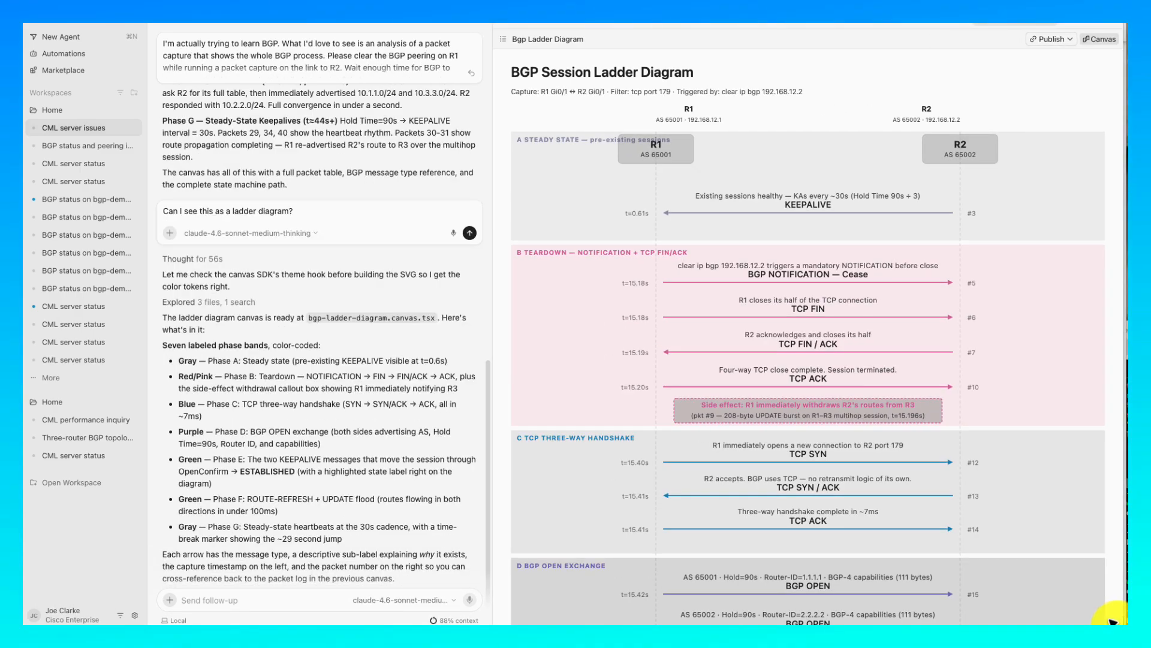
scroll(319, 246, up, 5)
scroll(319, 246, up, 8)
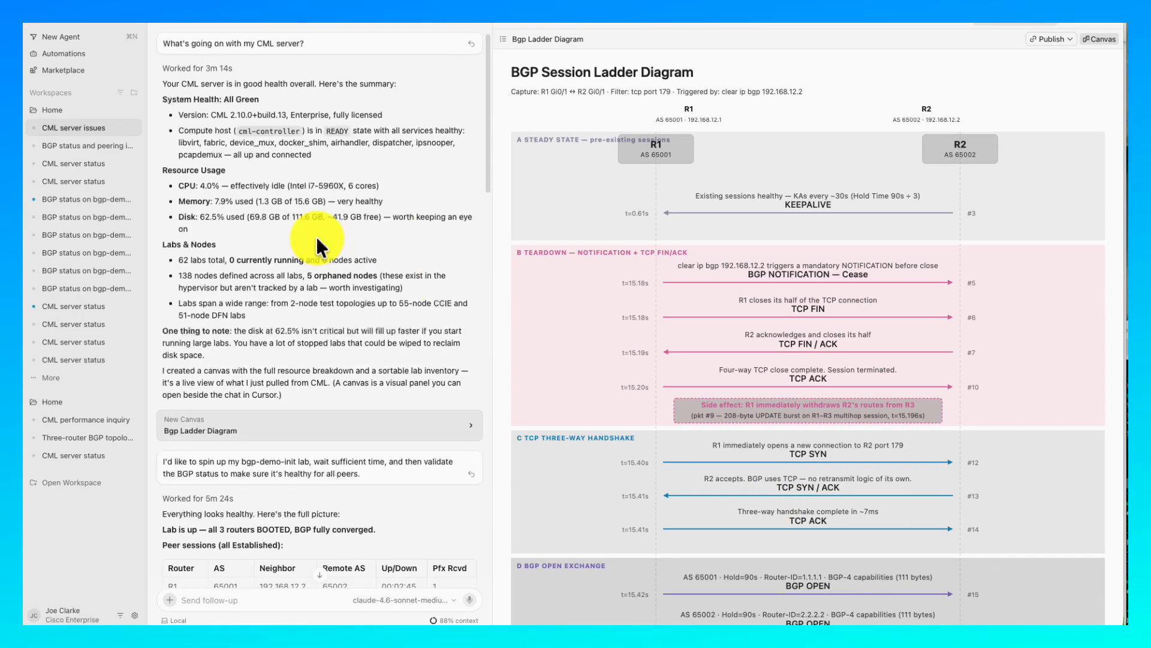
scroll(317, 240, down, 5)
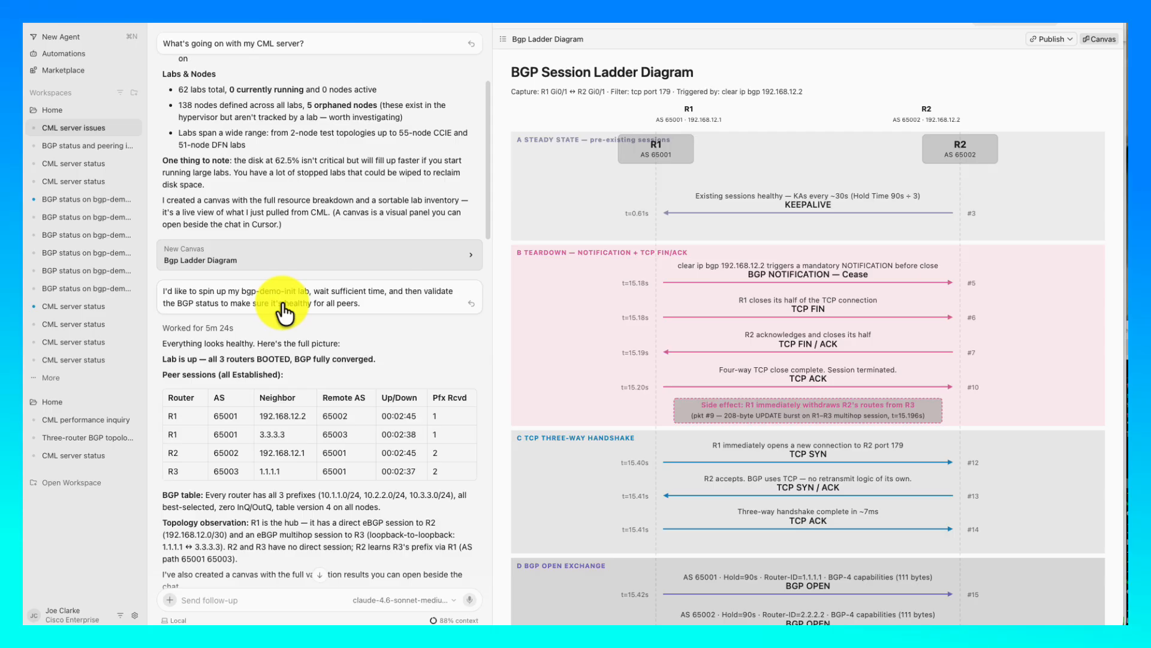
scroll(261, 305, down, 15)
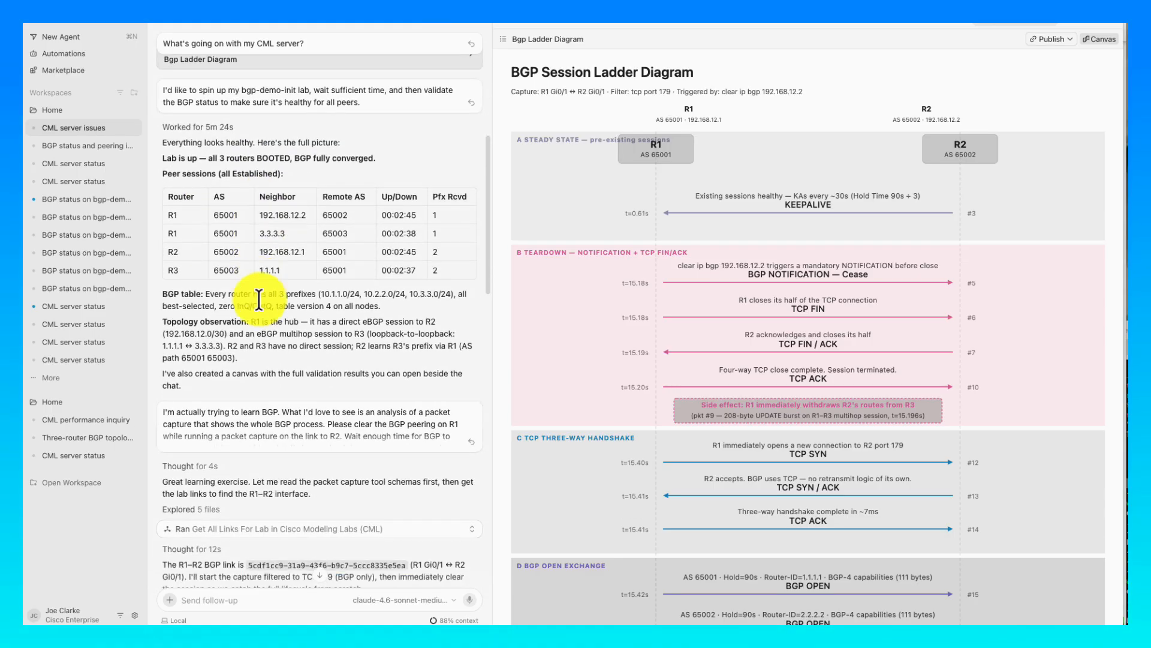
scroll(262, 306, down, 12)
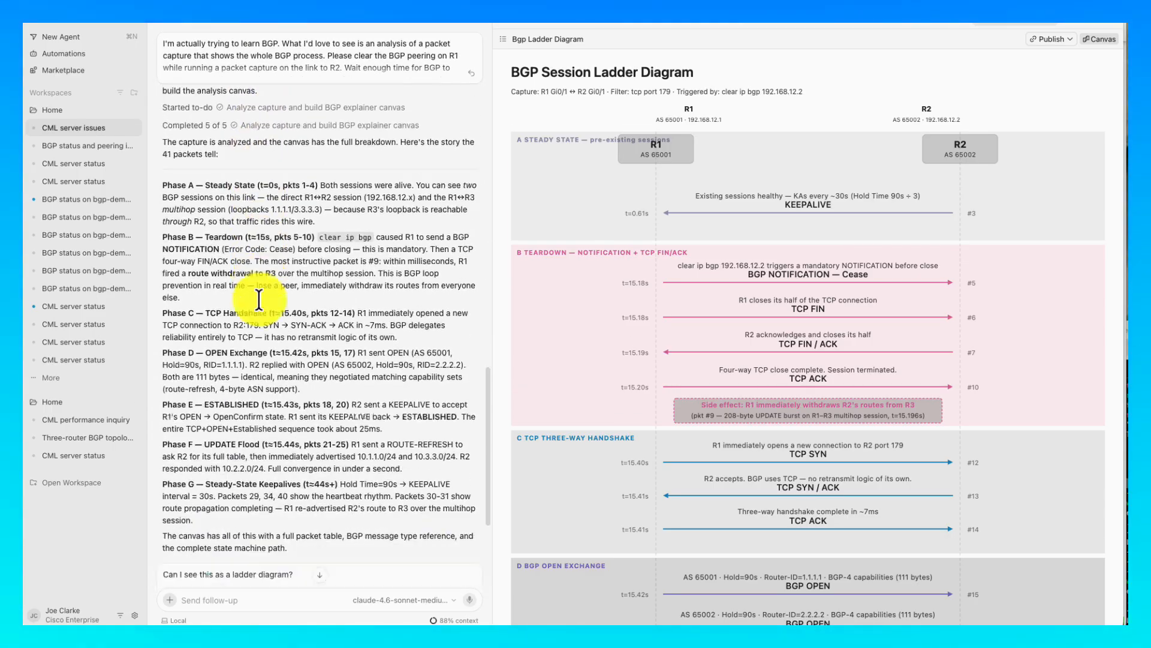
scroll(259, 300, up, 15)
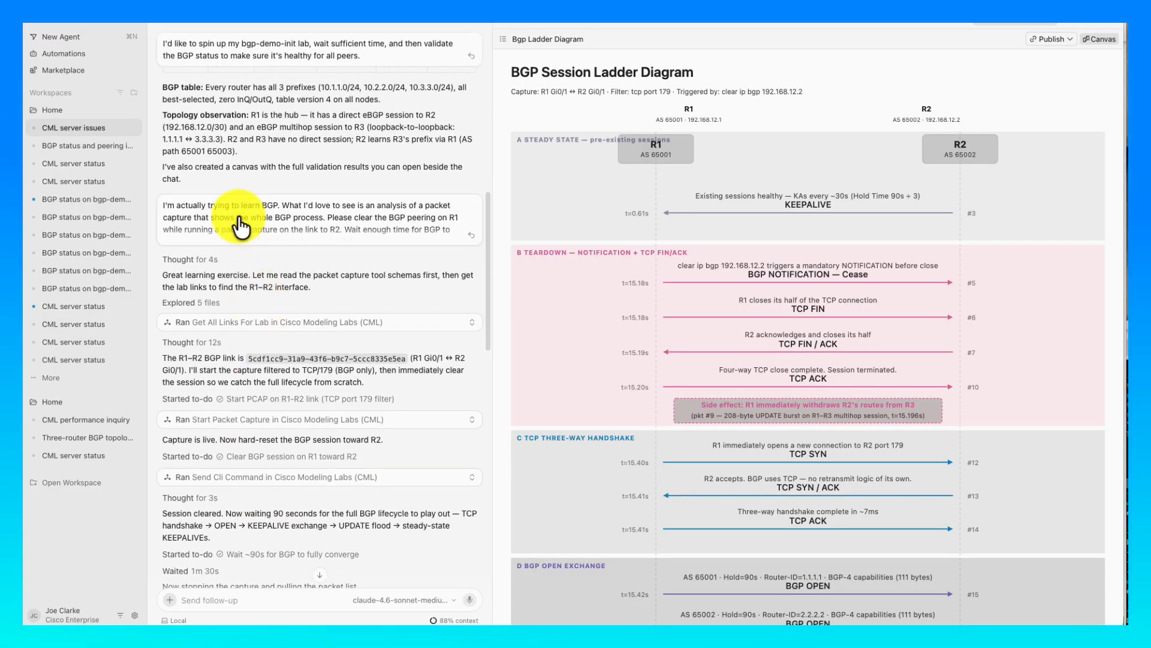
click(240, 218)
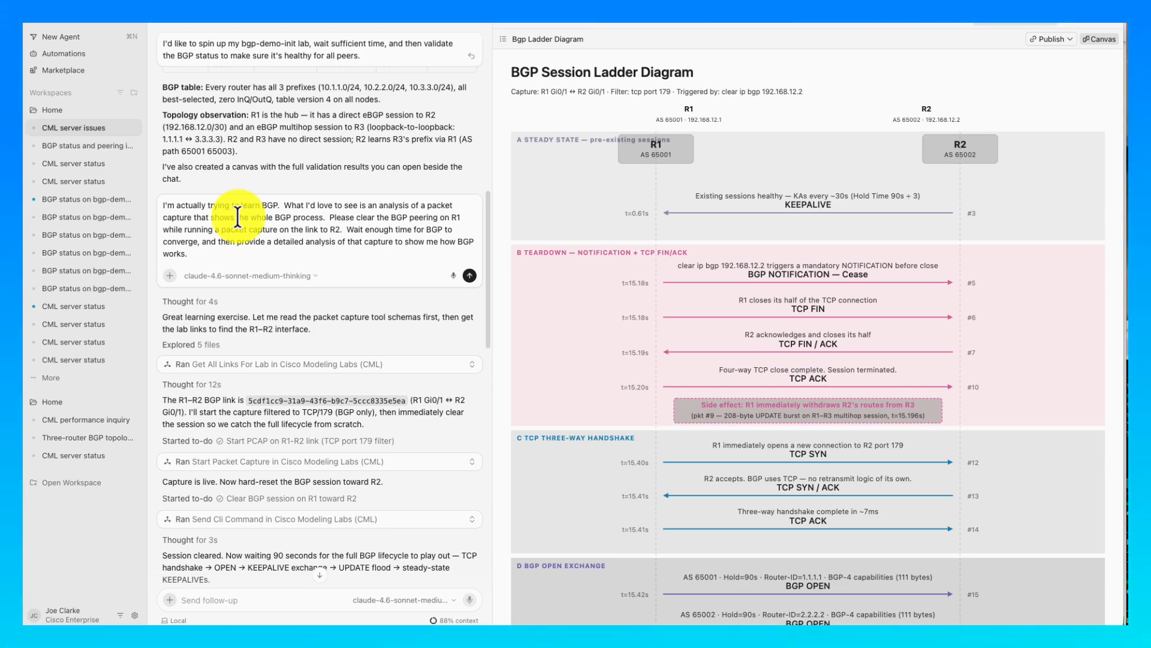
- Scroll down to the agent's ladder-diagram reply with its colour-coded phase bands
scroll(205, 381, down, 3)
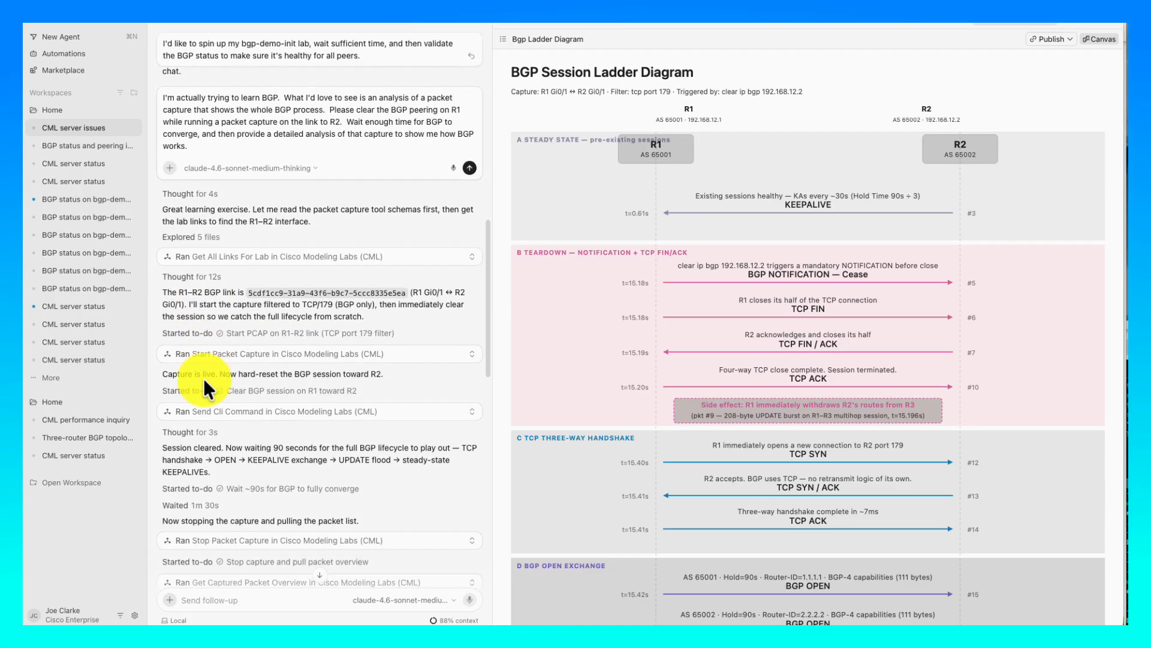
scroll(204, 379, down, 4)
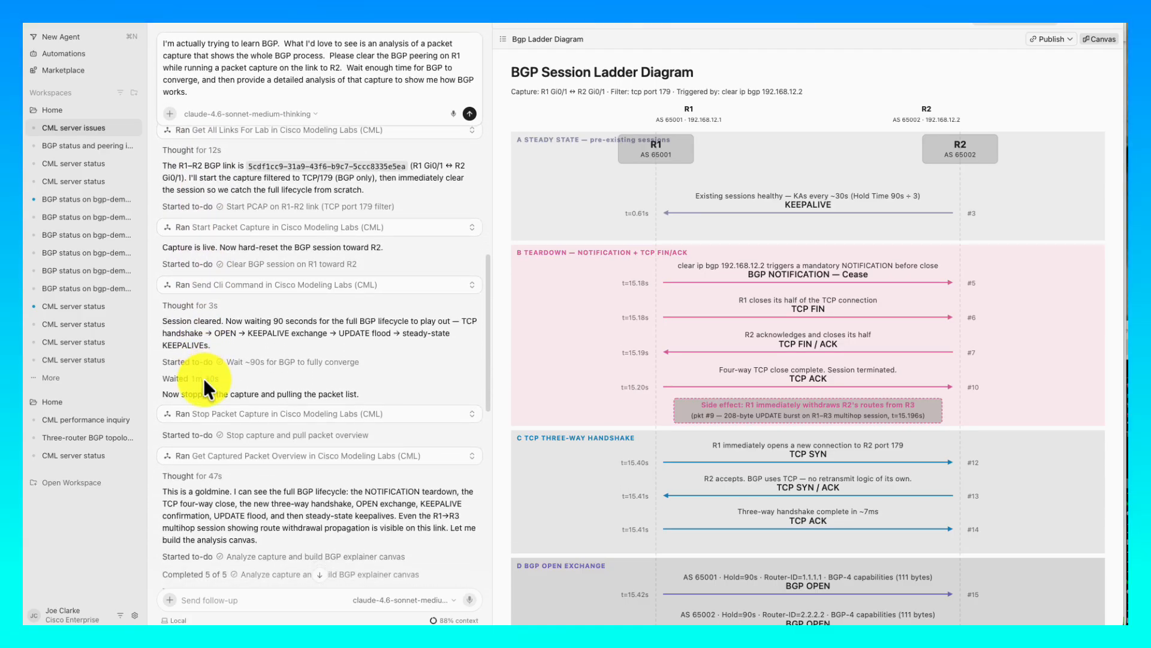
scroll(204, 378, down, 3)
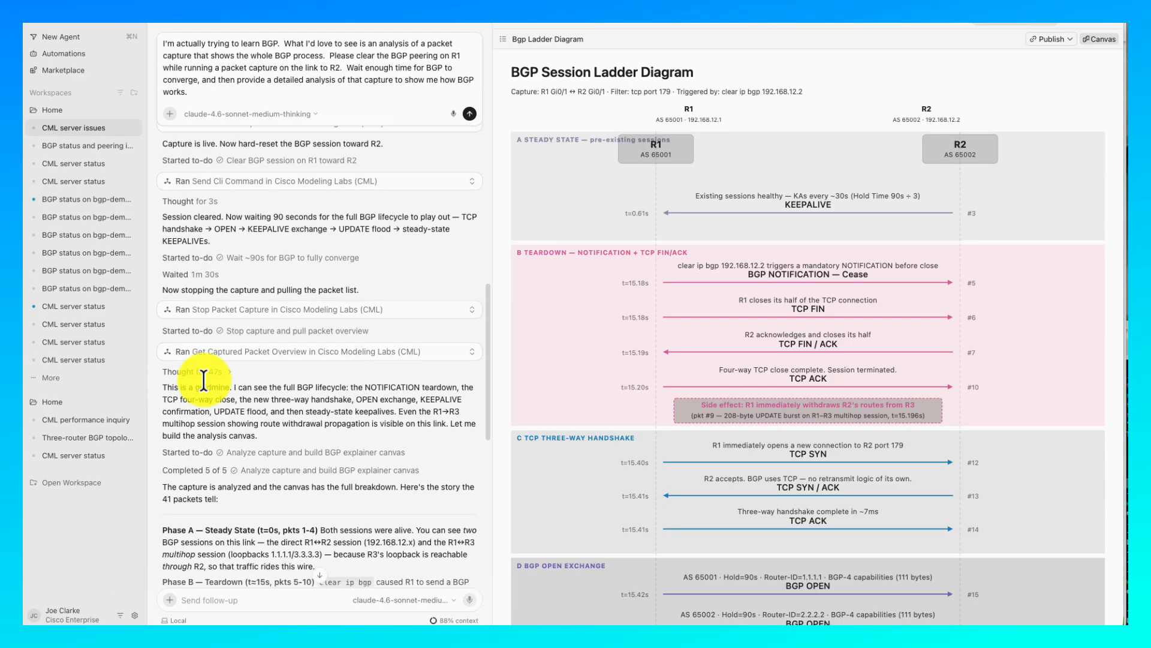
scroll(201, 379, down, 8)
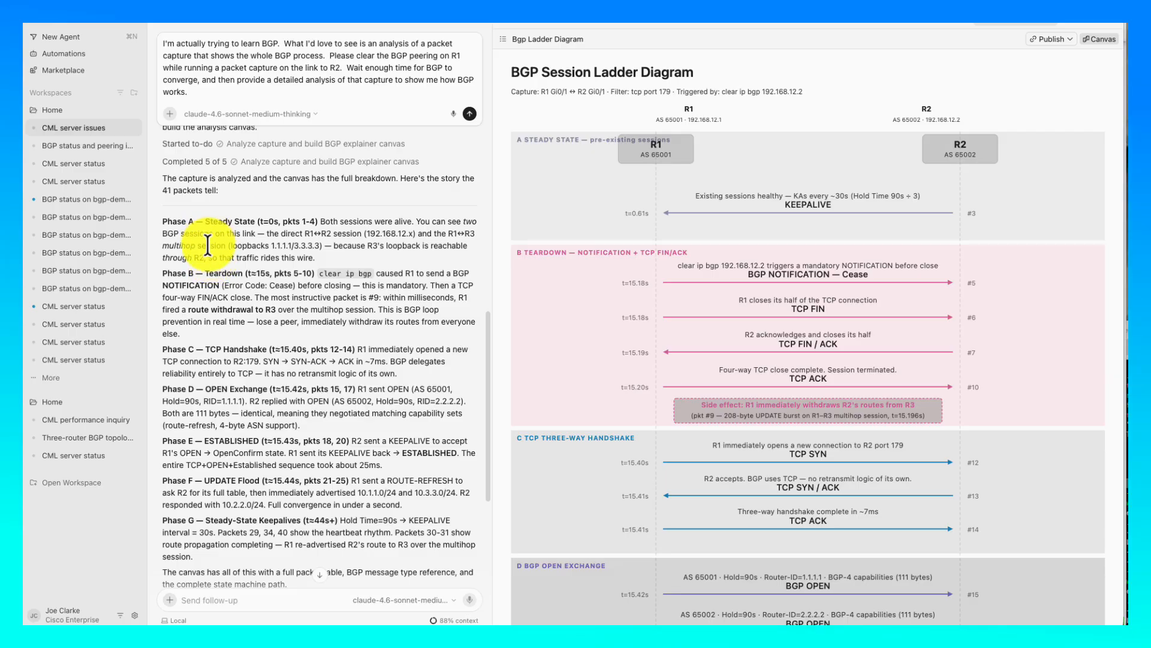
scroll(198, 417, down, 2)
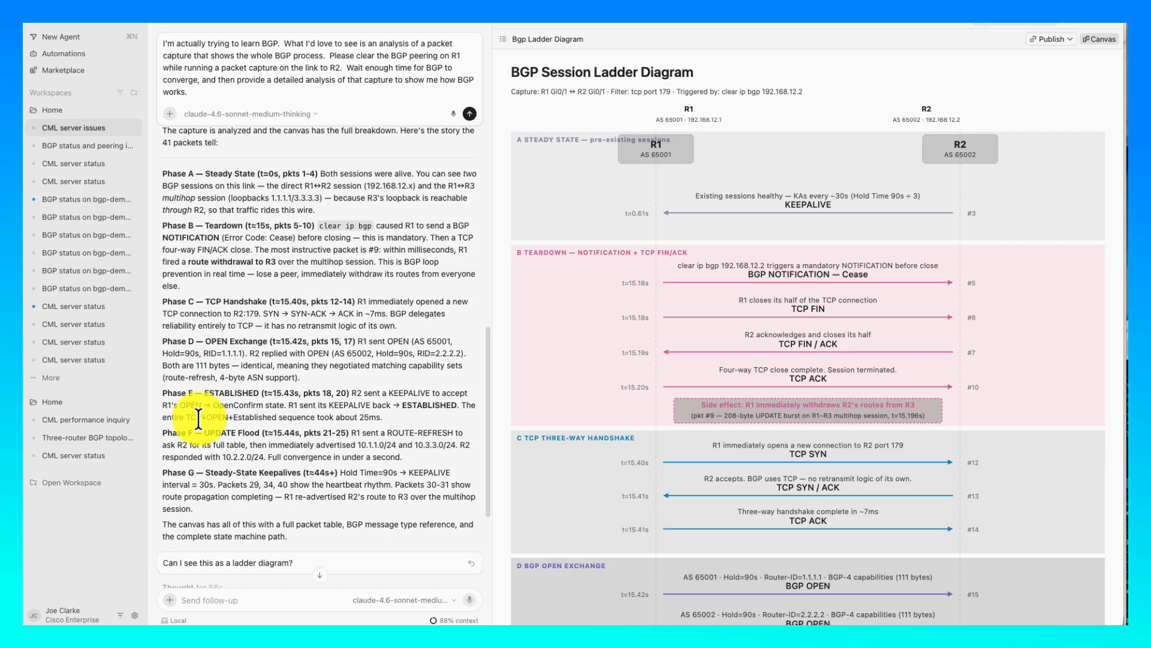
scroll(199, 418, down, 4)
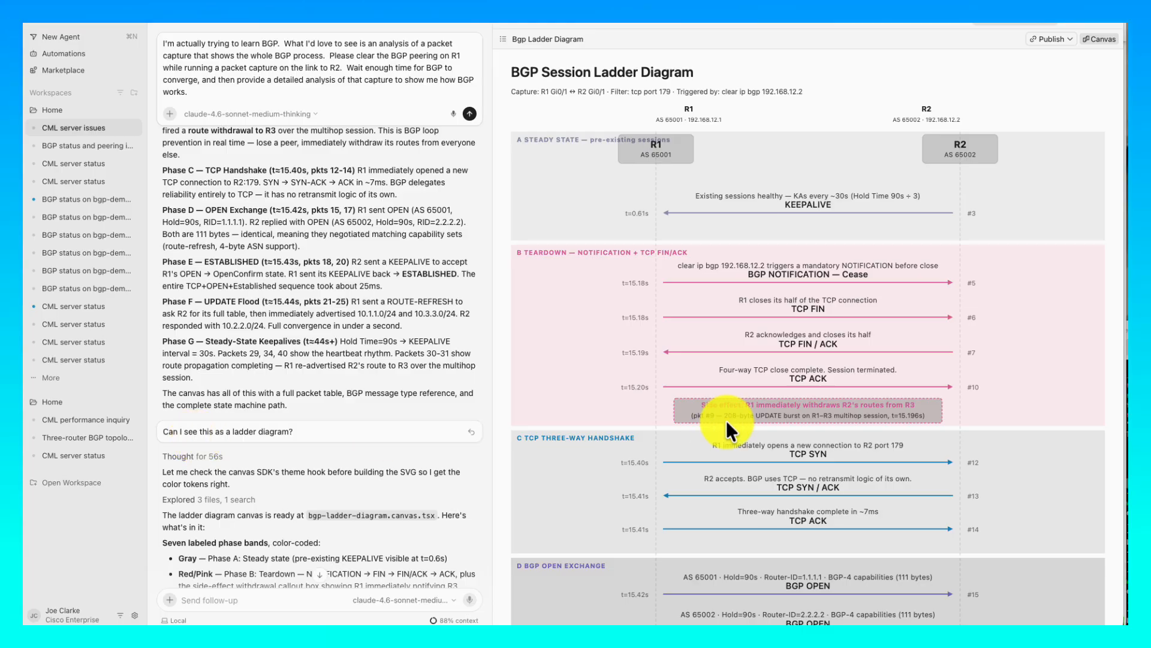
- Scroll the BGP ladder diagram through every phase band down to the steady-state keepalives
scroll(734, 327, down, 2)
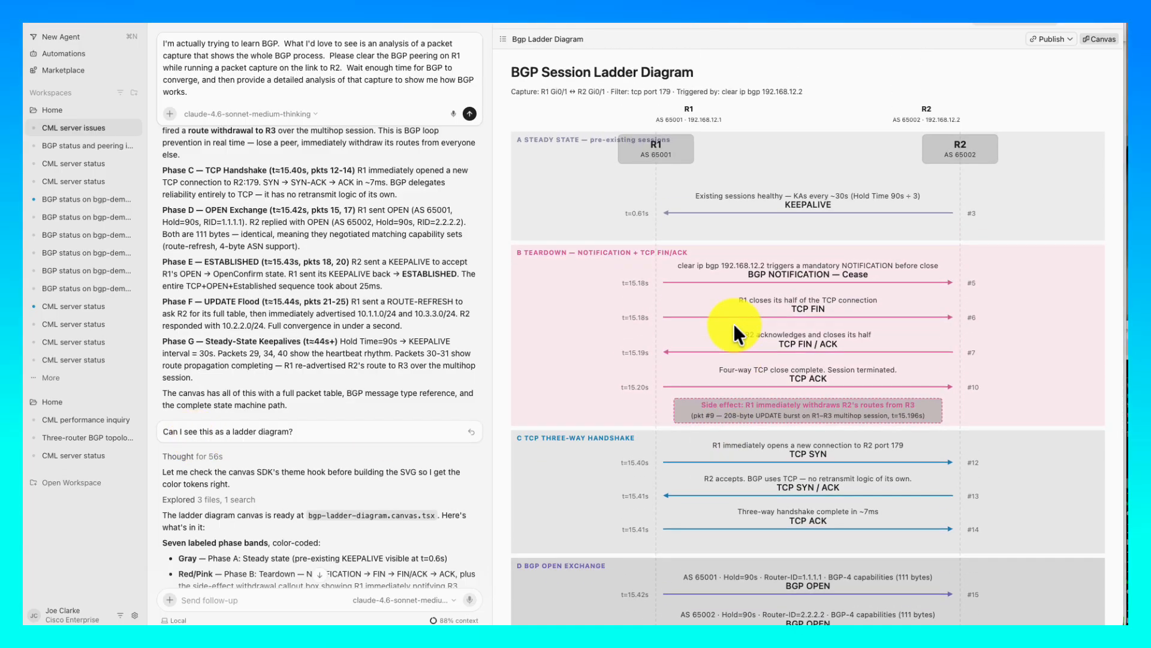
scroll(733, 323, down, 7)
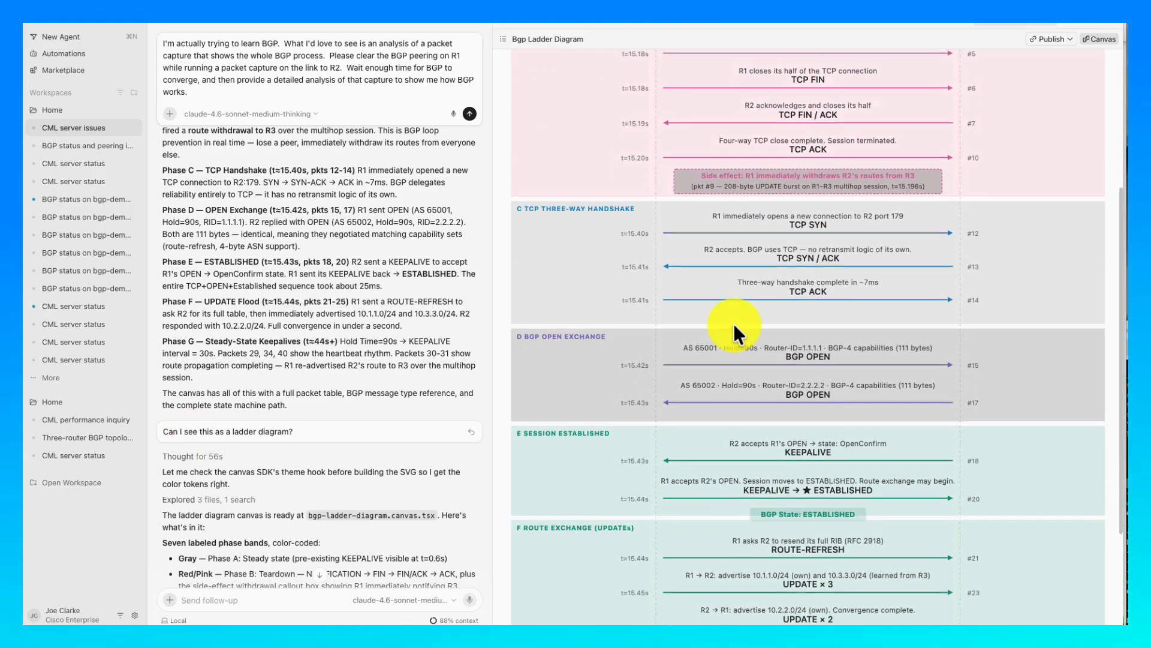
scroll(733, 322, up, 9)
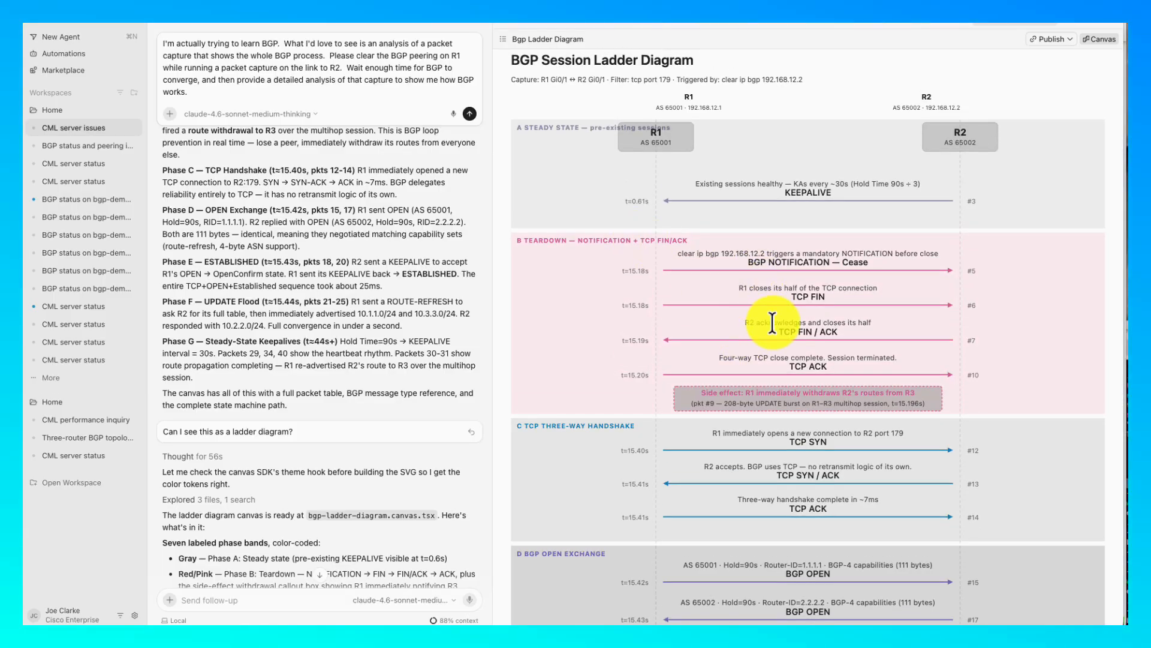
scroll(772, 323, down, 5)
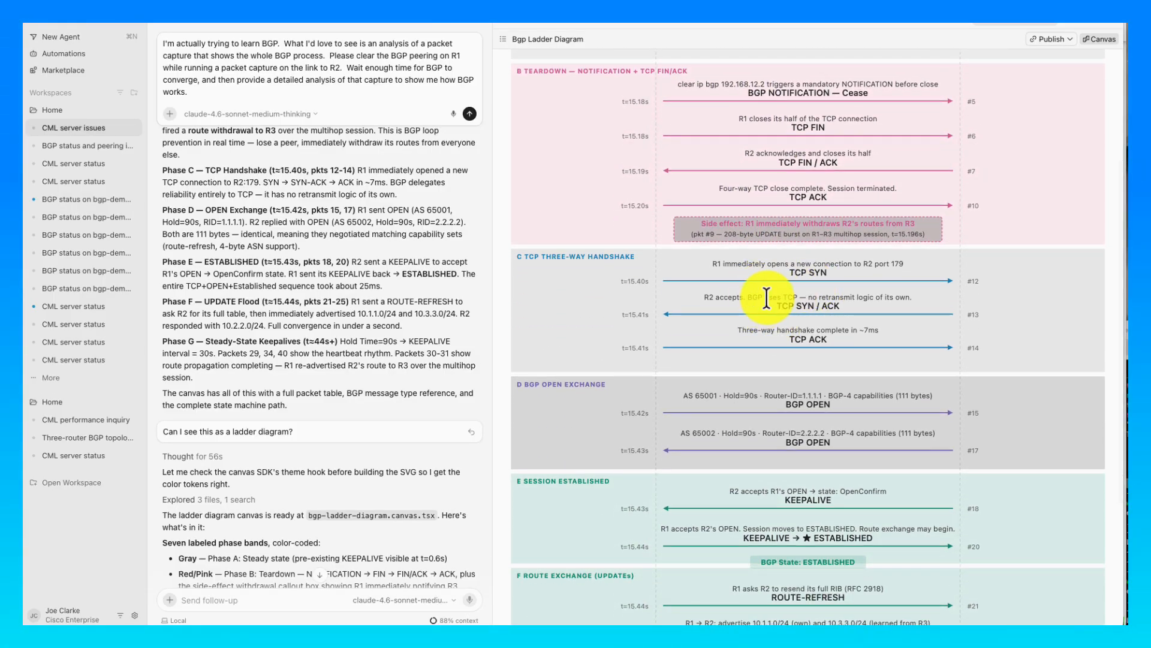
scroll(771, 314, down, 3)
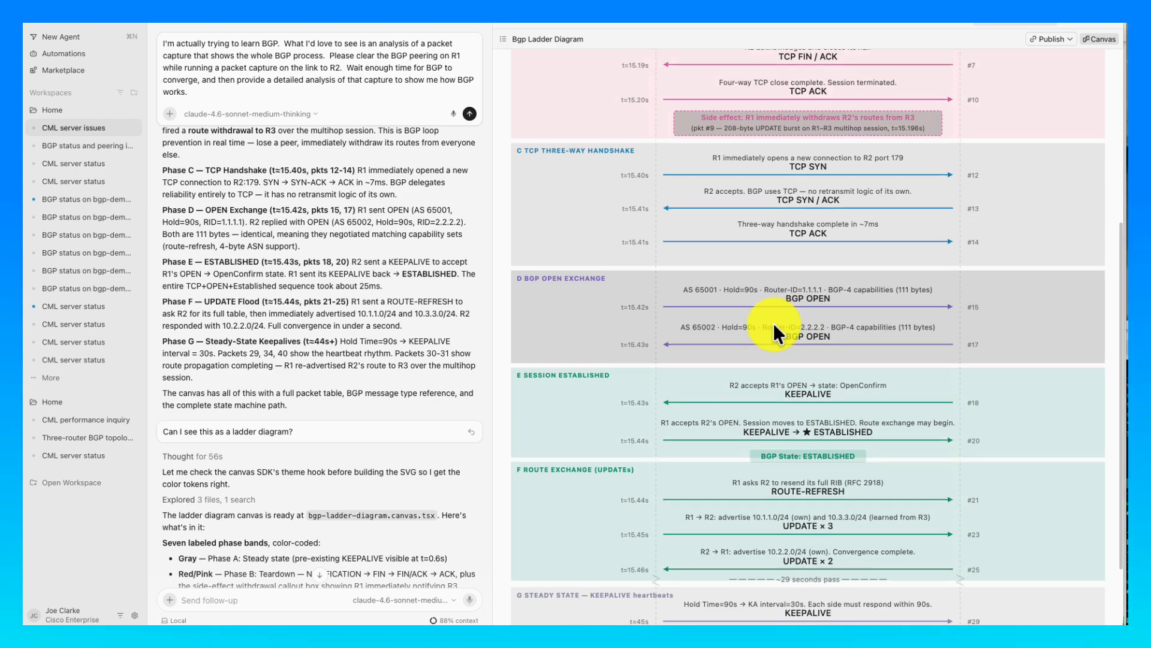
scroll(772, 323, down, 3)
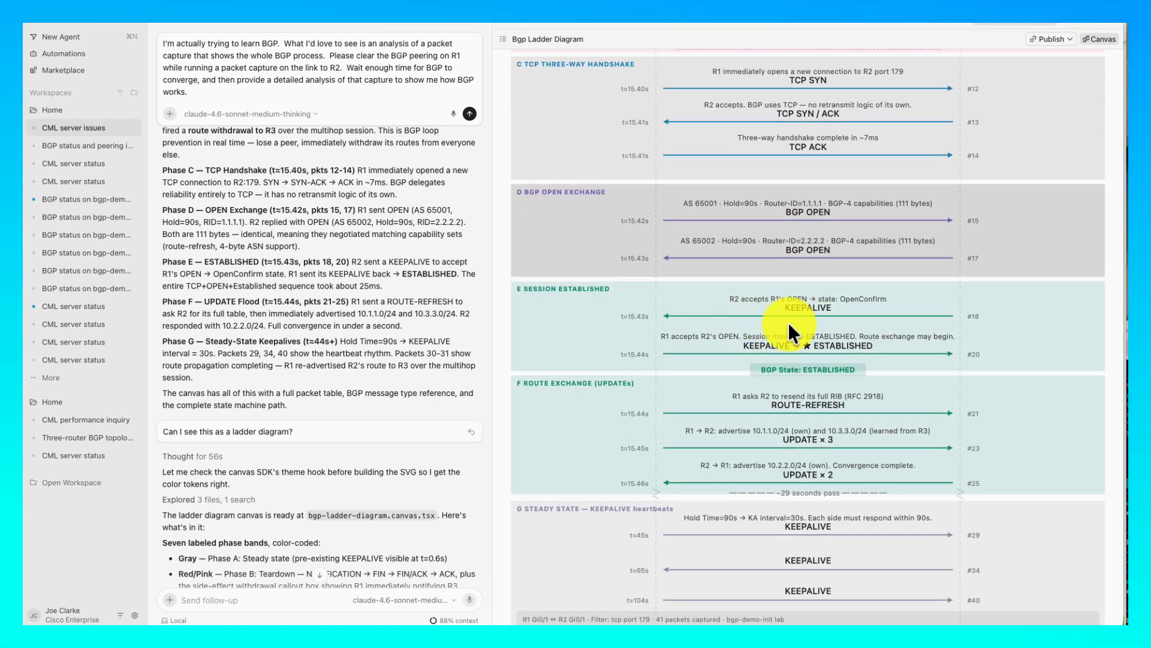
scroll(786, 322, down, 1)
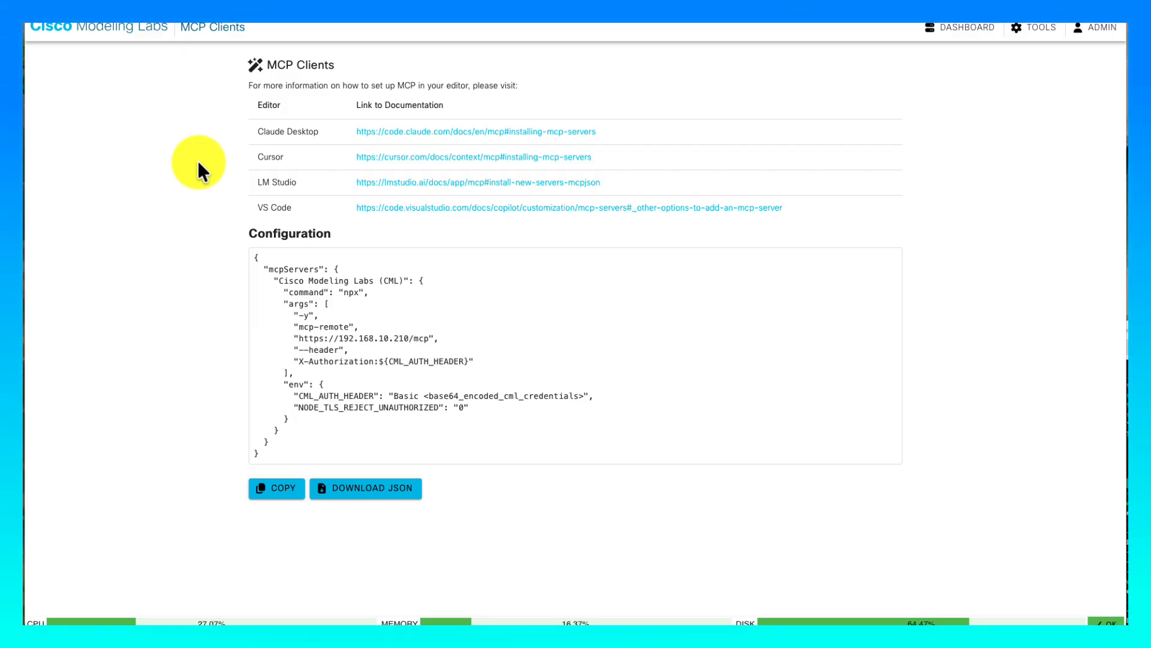
- Go back to the lab dashboard and open the bgp-demo-init lab
click(116, 29)
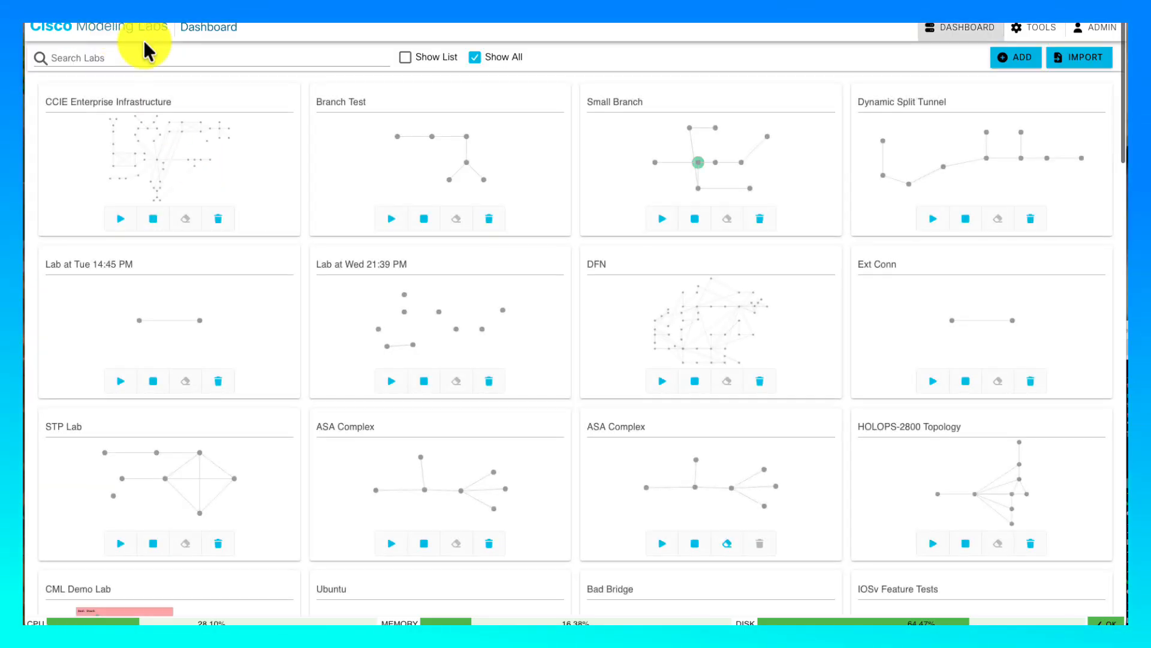
scroll(555, 300, down, 10)
scroll(555, 300, down, 10)
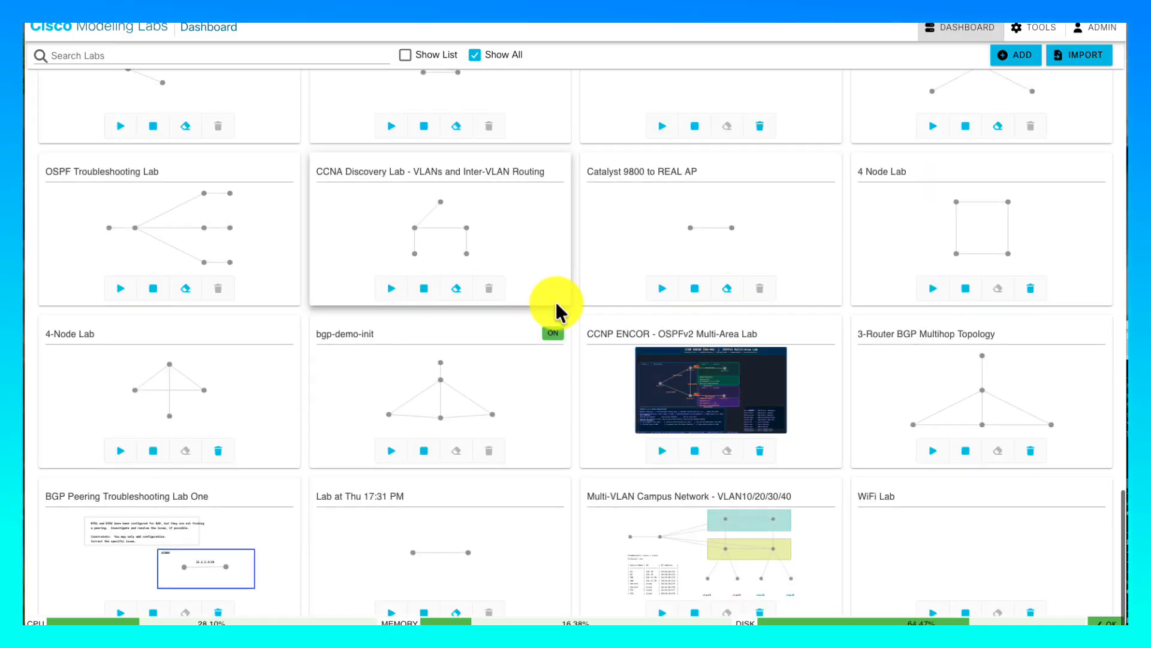
click(514, 360)
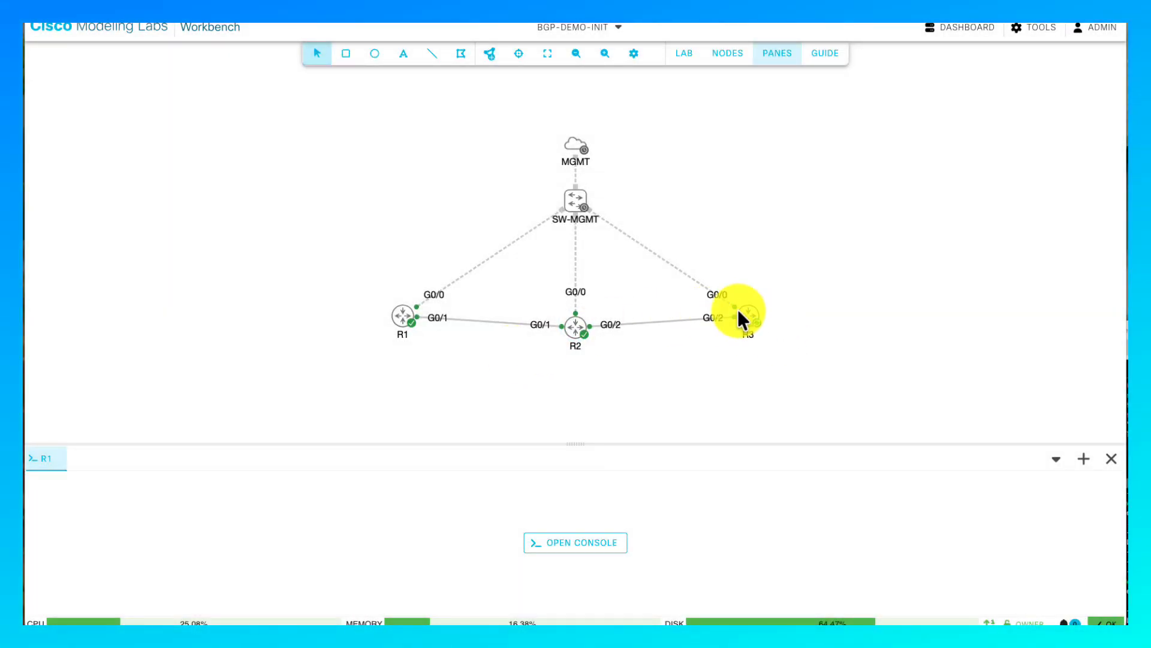
- Return to the Dashboard and open the WiFi Lab
click(117, 30)
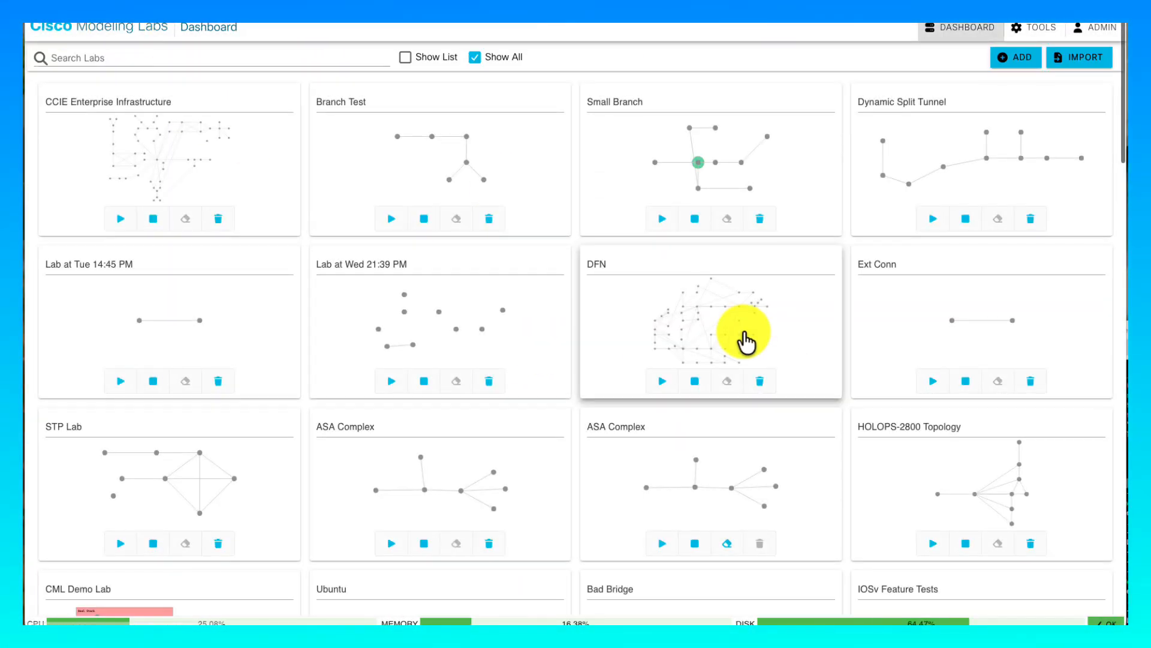
scroll(744, 332, down, 15)
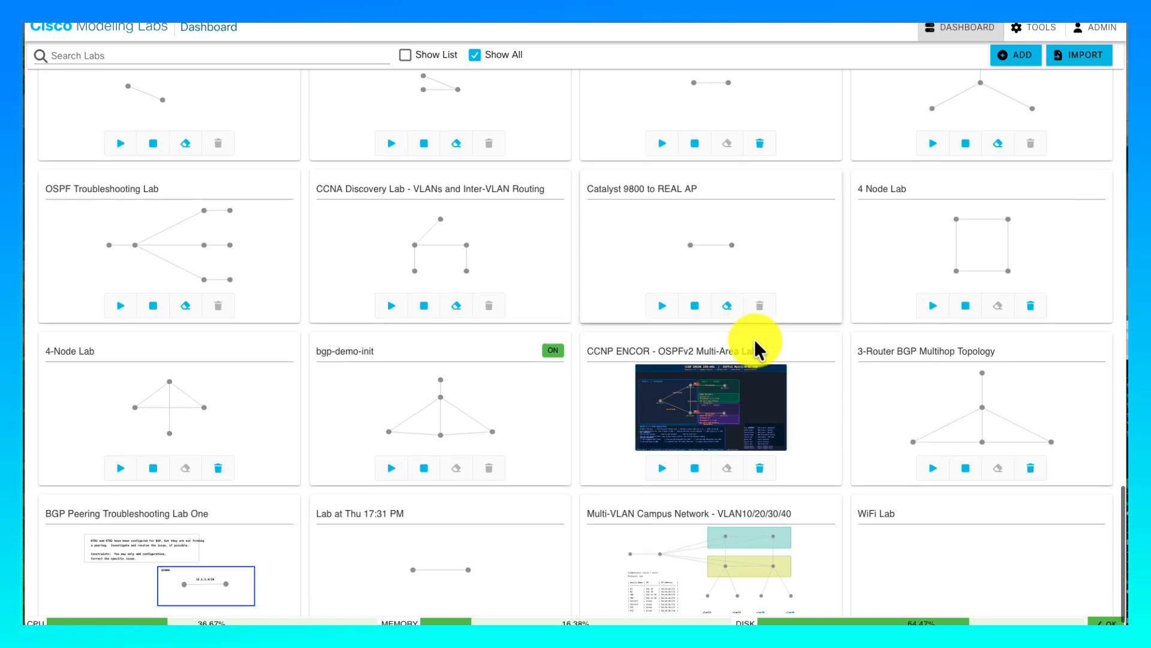
scroll(754, 340, down, 1)
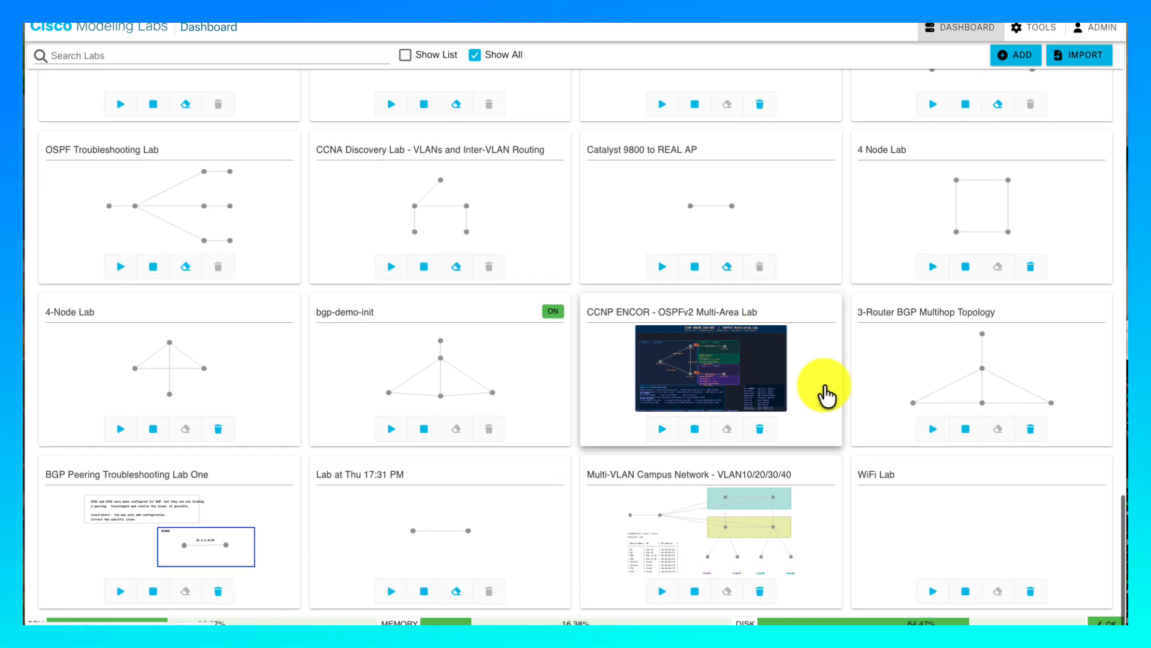
click(950, 523)
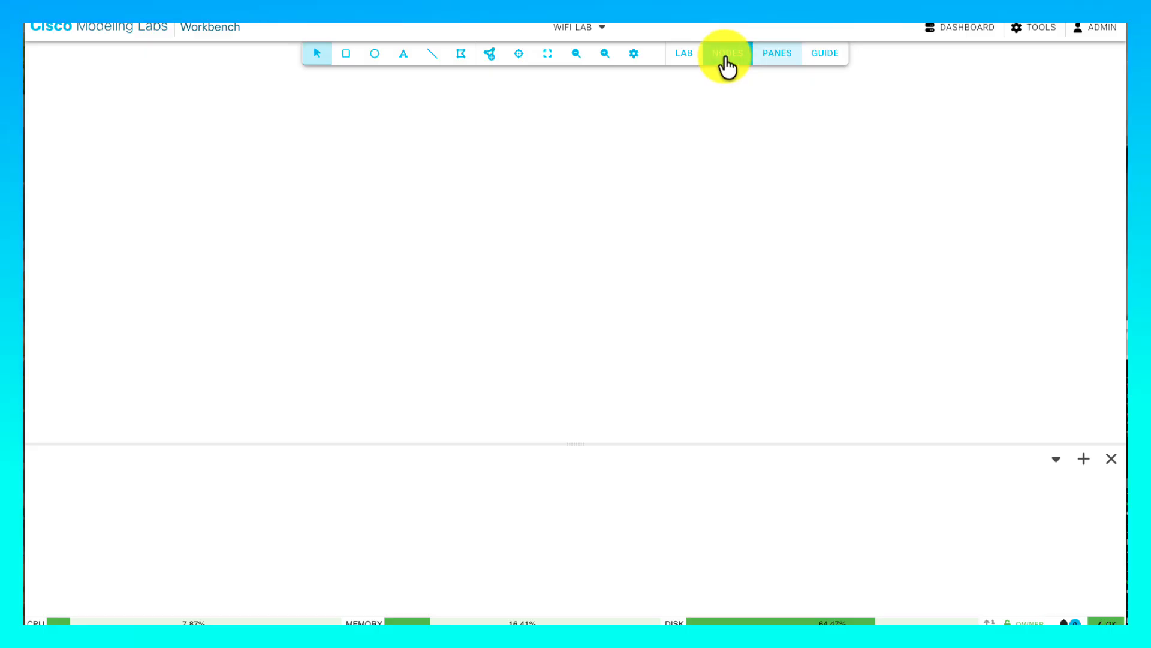
- Add a Wireless AP, a Wireless Client and an External Connector node to the WiFi Lab canvas
click(497, 58)
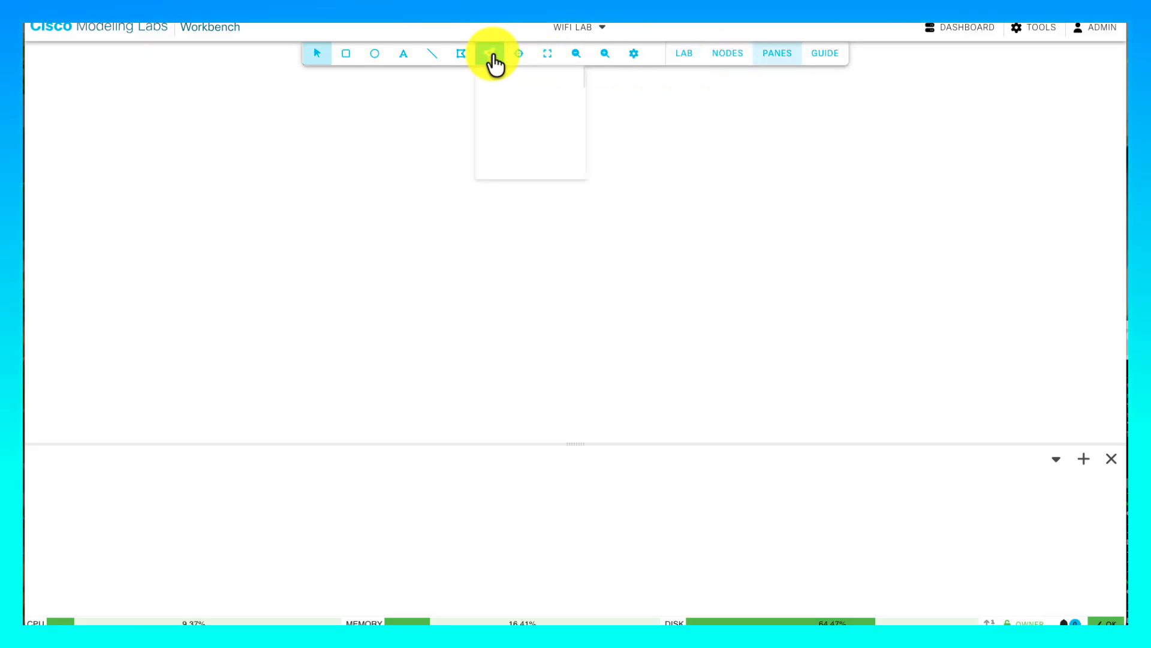
scroll(539, 191, down, 5)
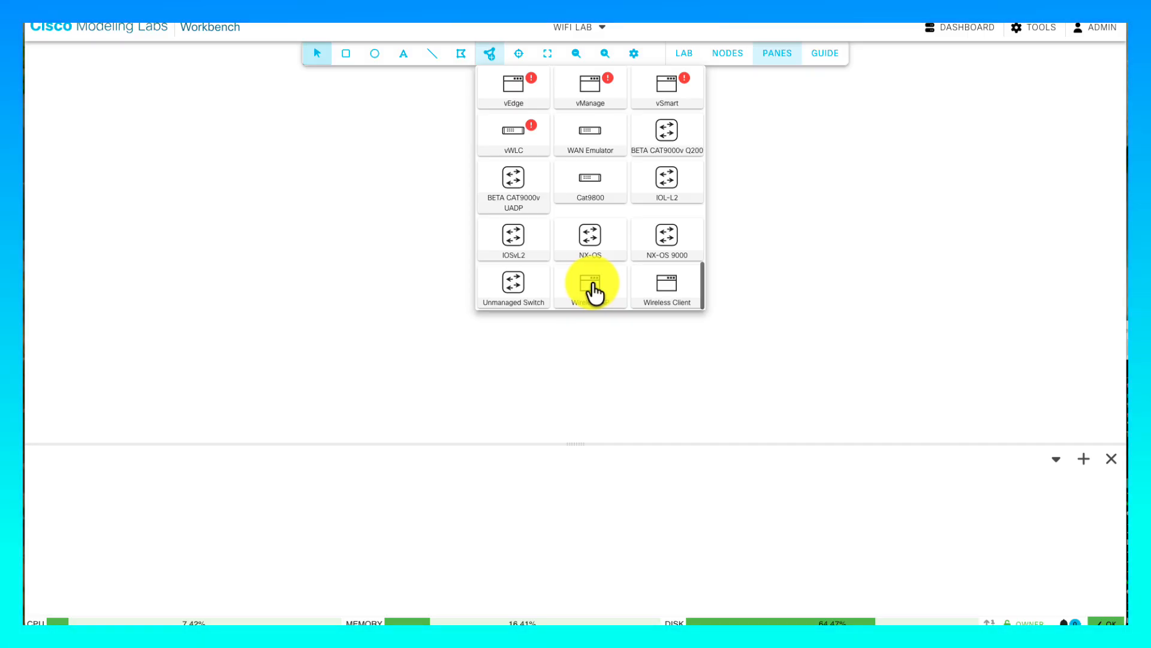
drag(593, 287, 860, 227)
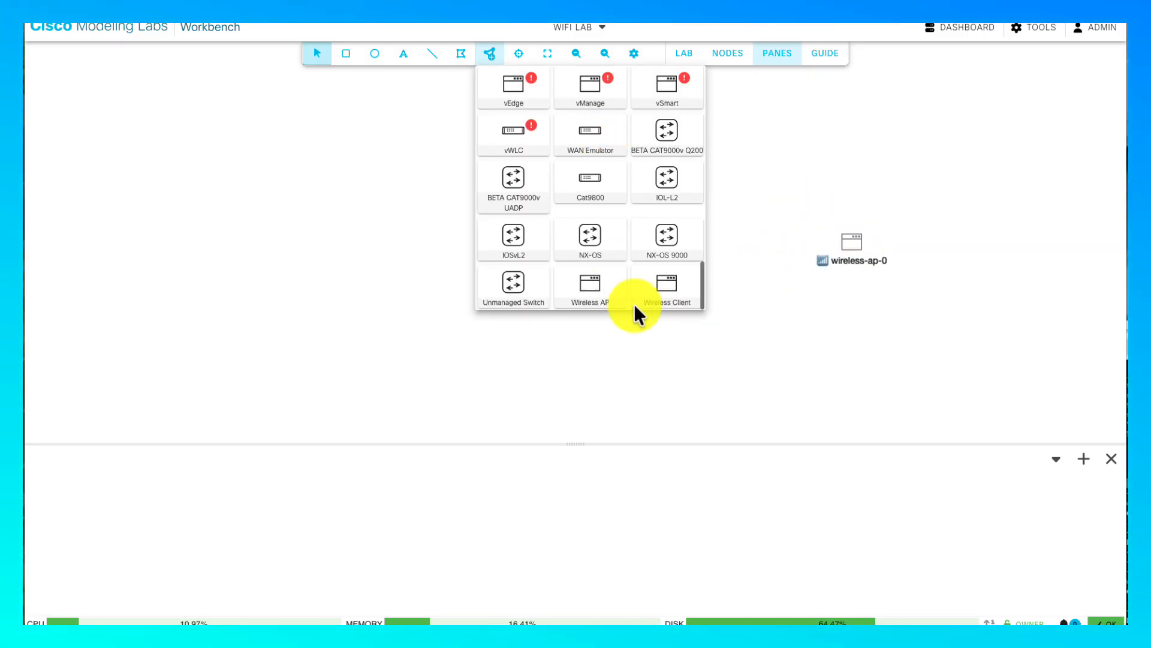
drag(671, 288, 728, 247)
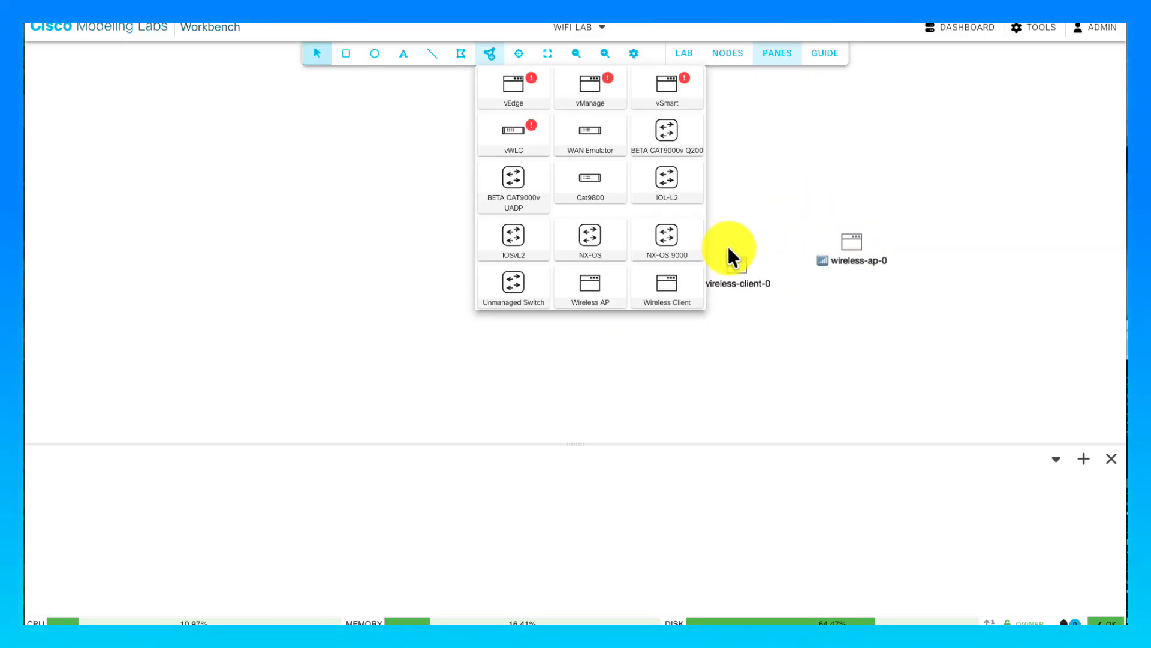
scroll(564, 174, up, 10)
drag(526, 146, 853, 158)
click(802, 174)
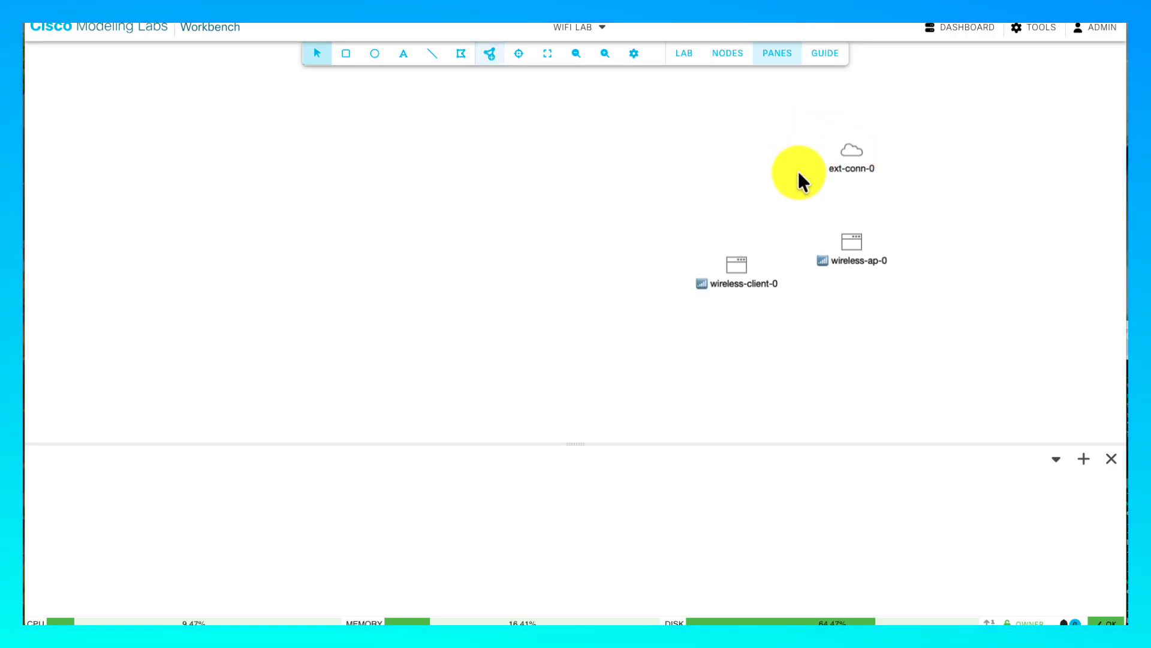
- Link ext-conn-0 to wireless-ap-0's Ens2 interface and nudge wireless-client-0 left
right_click(848, 144)
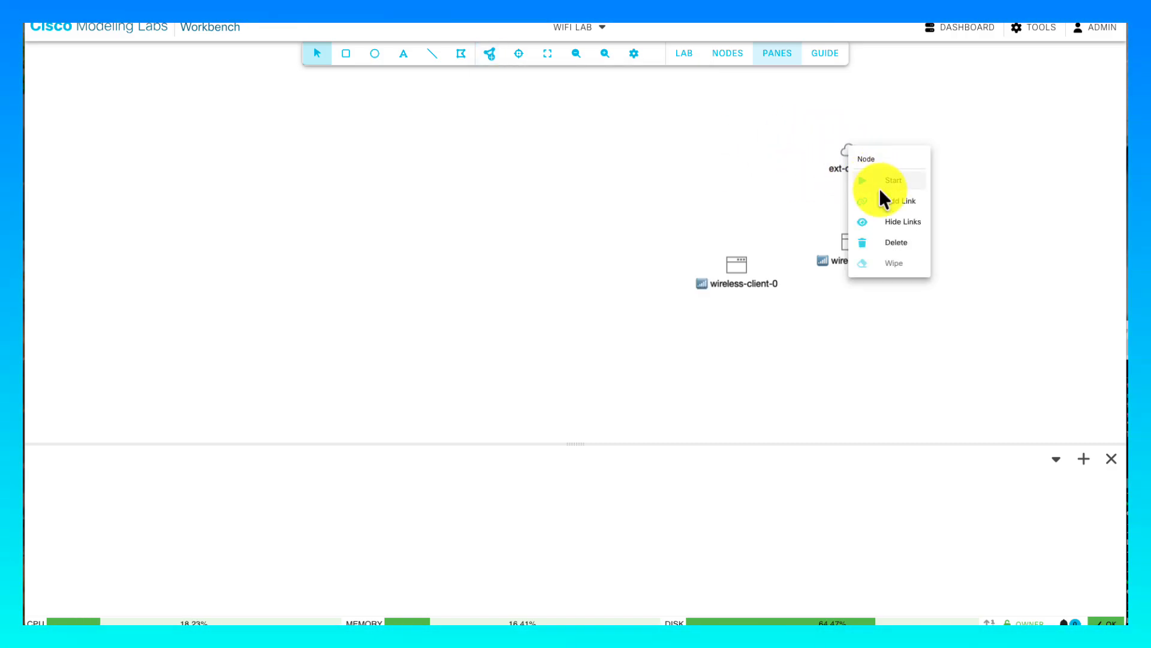
click(886, 201)
click(855, 242)
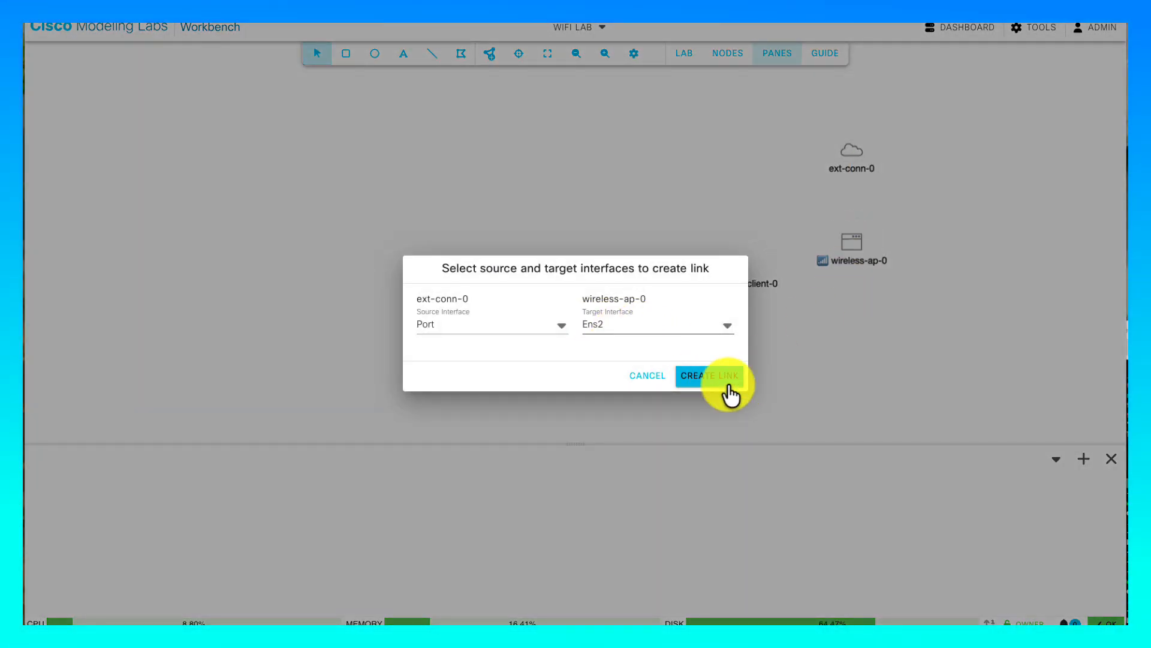
click(727, 379)
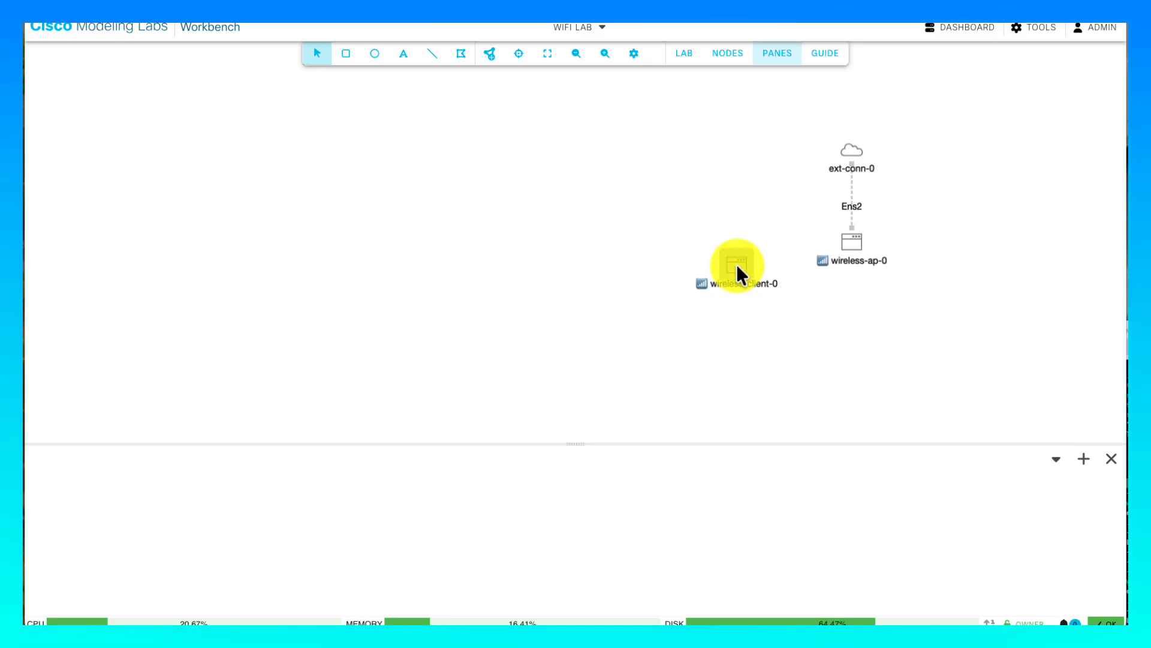
drag(730, 255, 684, 249)
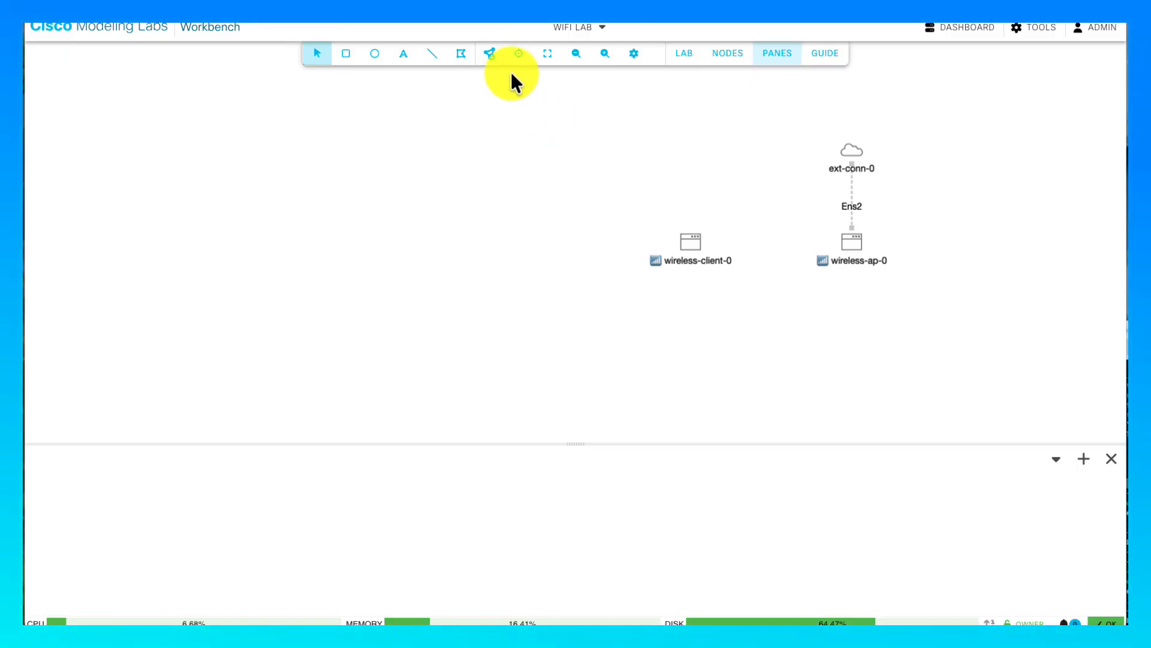
- Start the WiFi Lab from the LAB menu so all nodes run
click(683, 55)
click(694, 90)
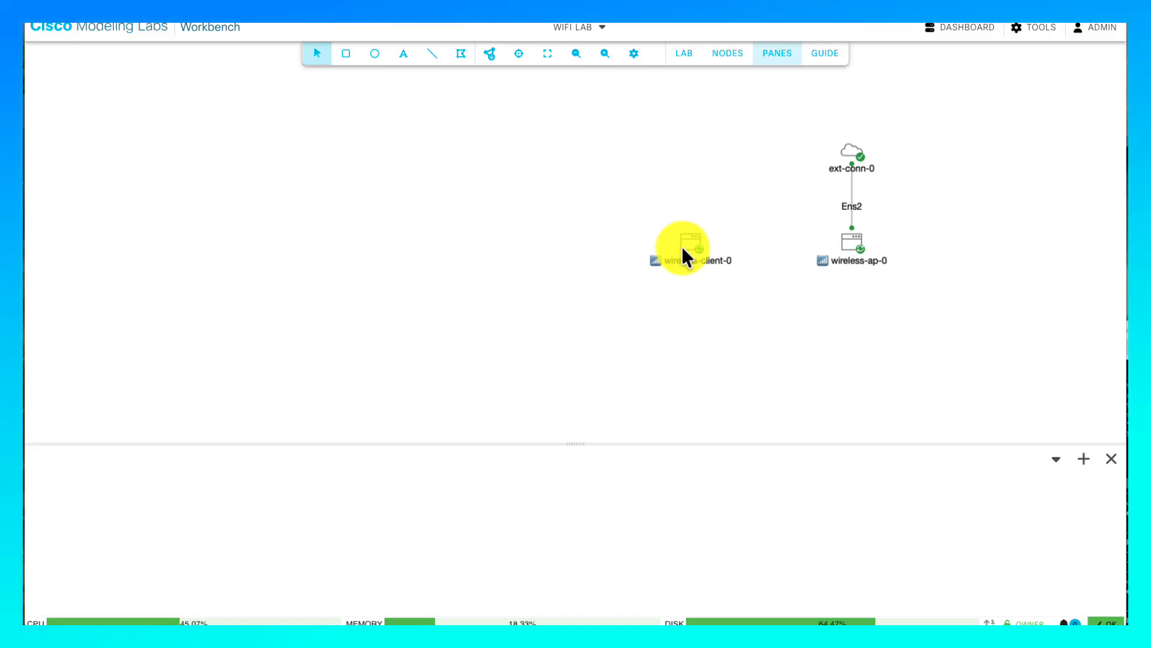
- Show wireless-ap-0's startup config down to the hostapd settings: SSID openap, channel 6
click(852, 240)
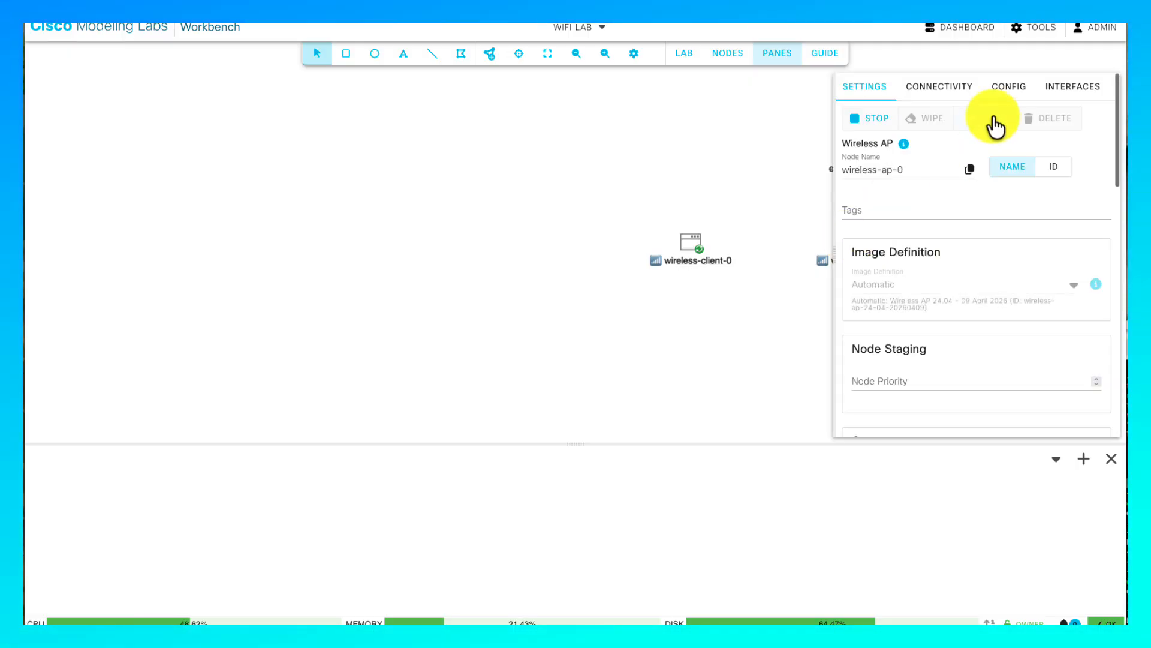
click(1003, 93)
scroll(927, 264, down, 1)
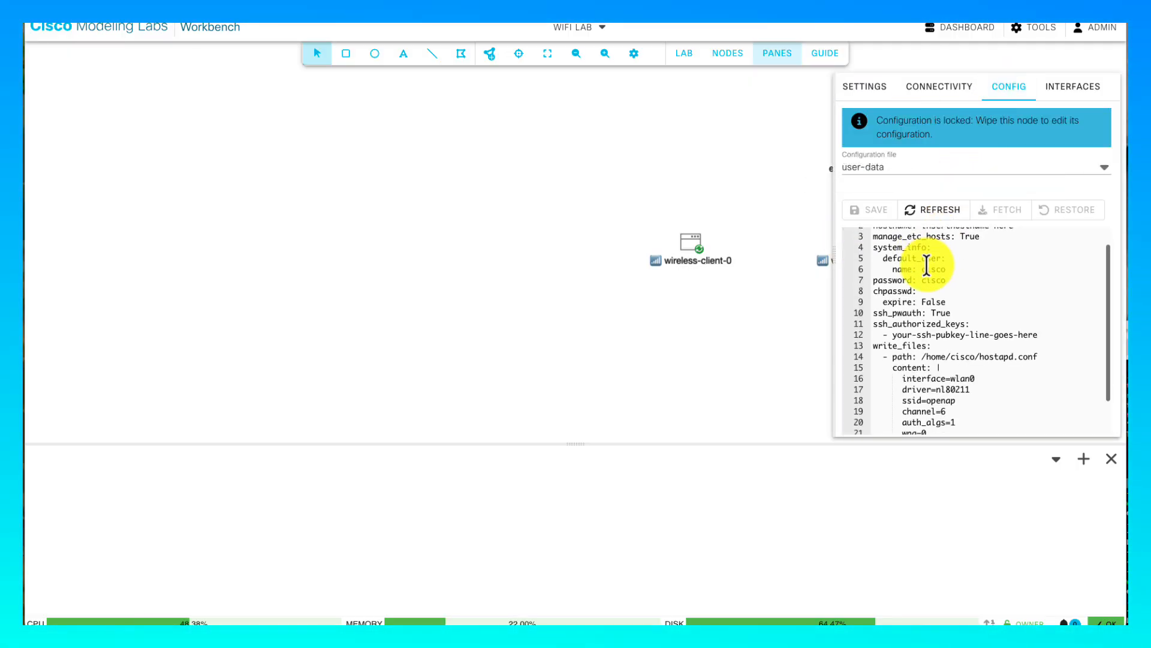
scroll(926, 263, down, 2)
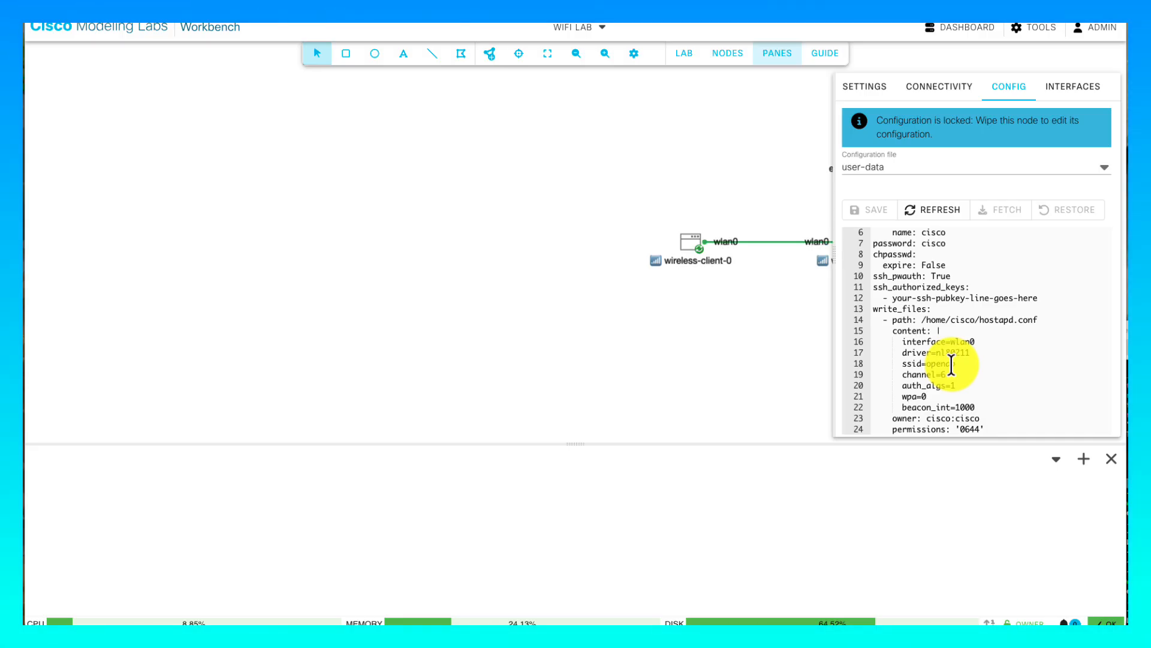
- Review wireless-client-0's wpa_supplicant config, then close the side pane to see the wlan0 link
click(688, 247)
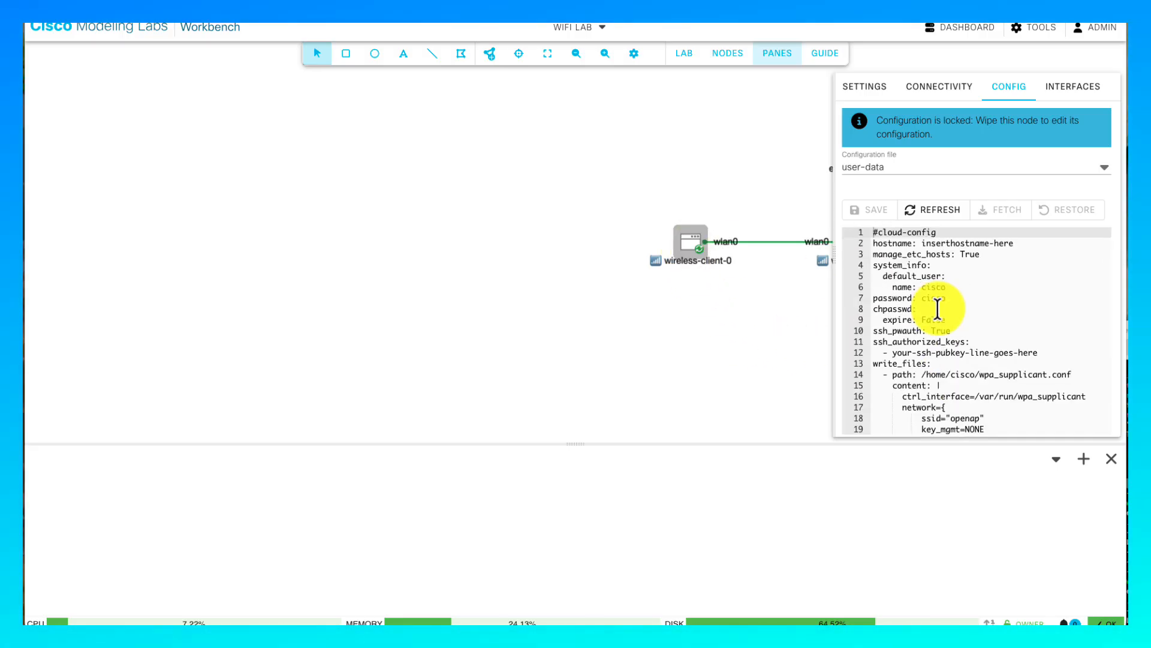
scroll(938, 309, down, 2)
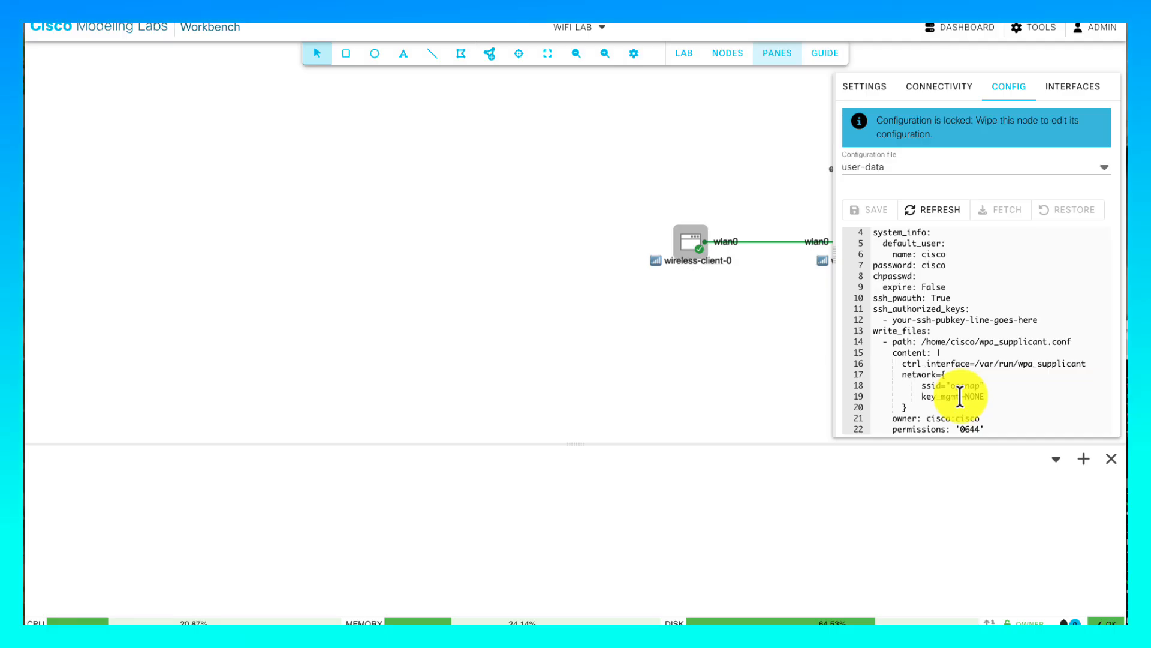
click(770, 420)
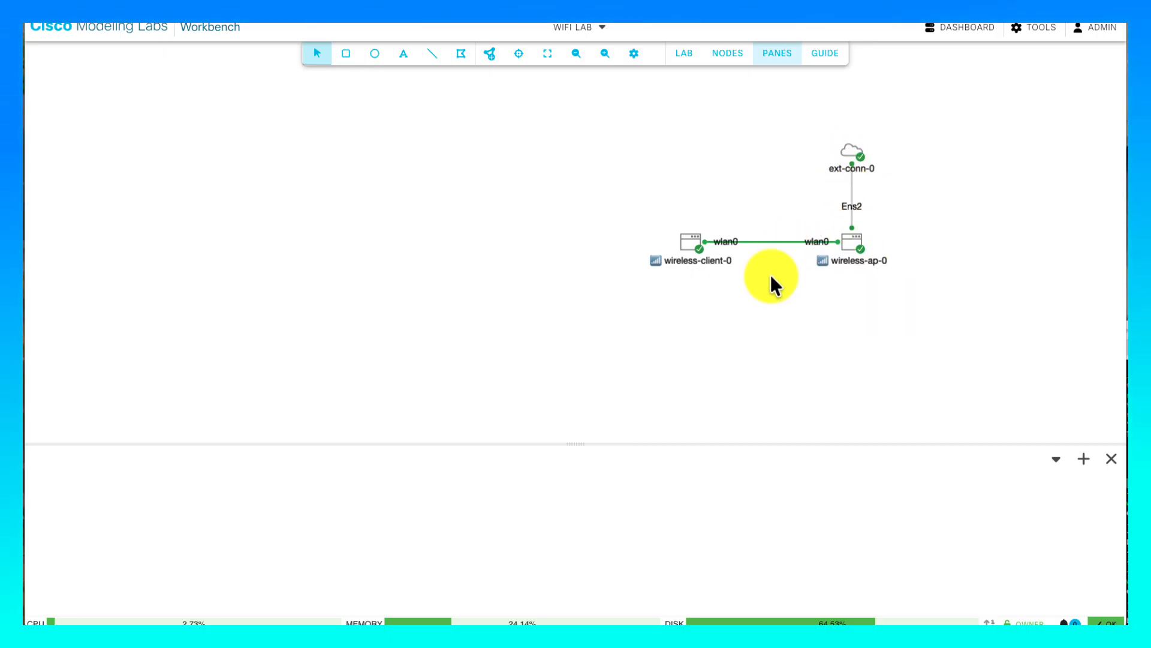
- Bring up the action menu for the wireless-client-0 node
mouse_move(764, 242)
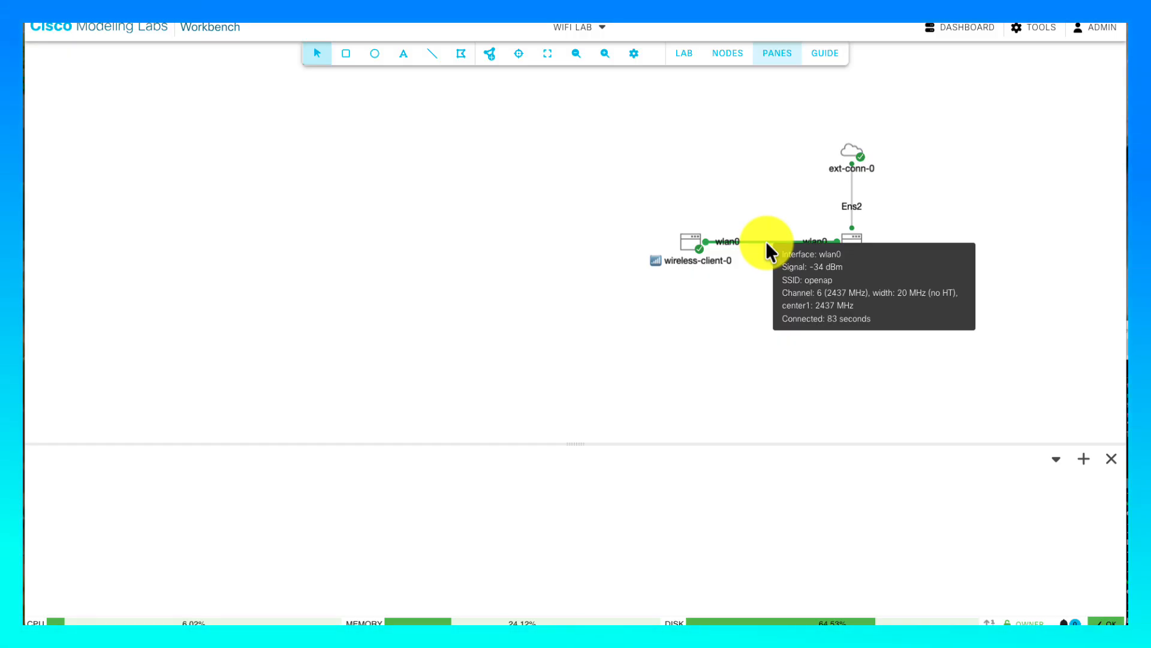
right_click(684, 241)
- Open and connect the wireless-client-0 console, enlarge its pane, and log in as cisco
click(722, 387)
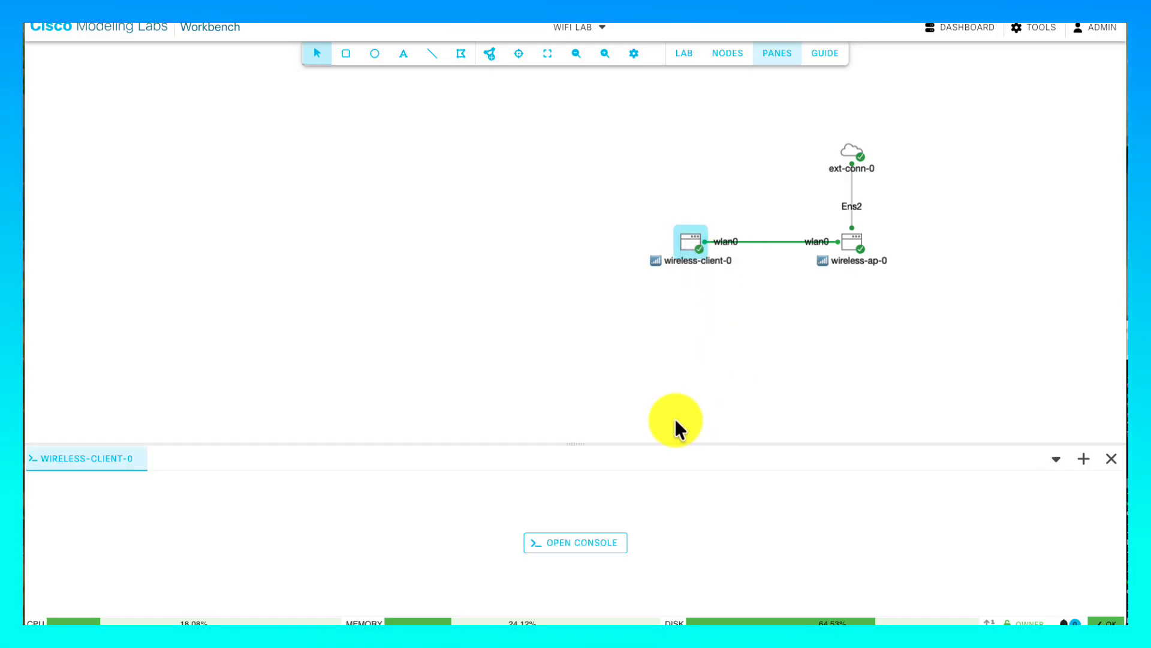
click(598, 543)
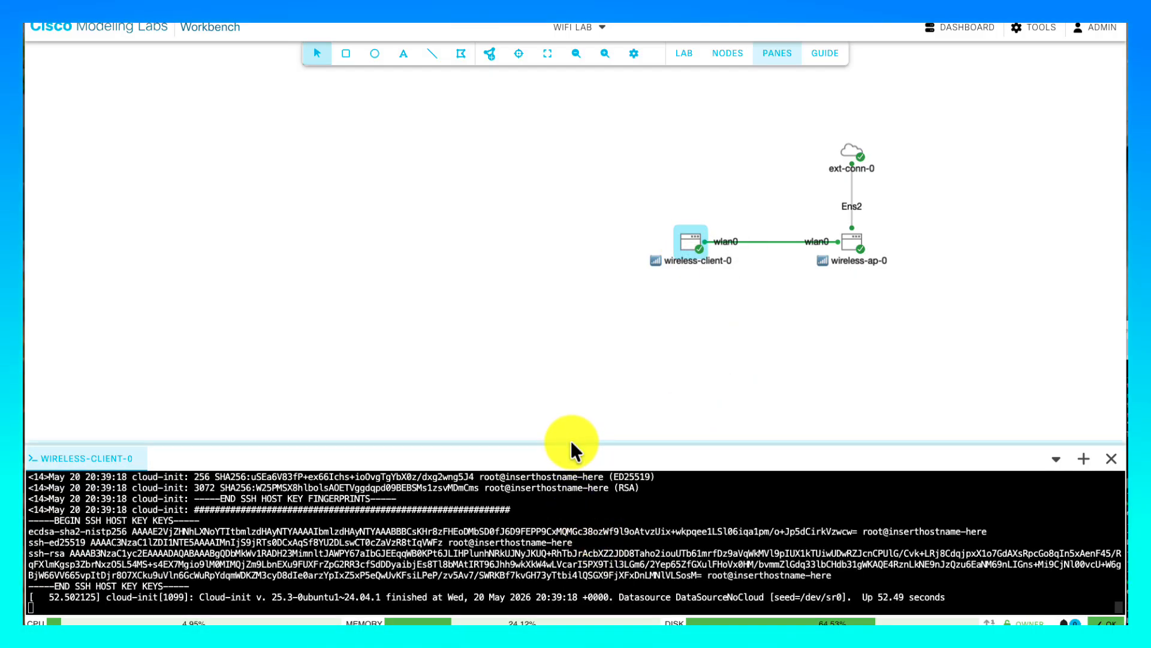
drag(570, 443, 570, 368)
key(Return)
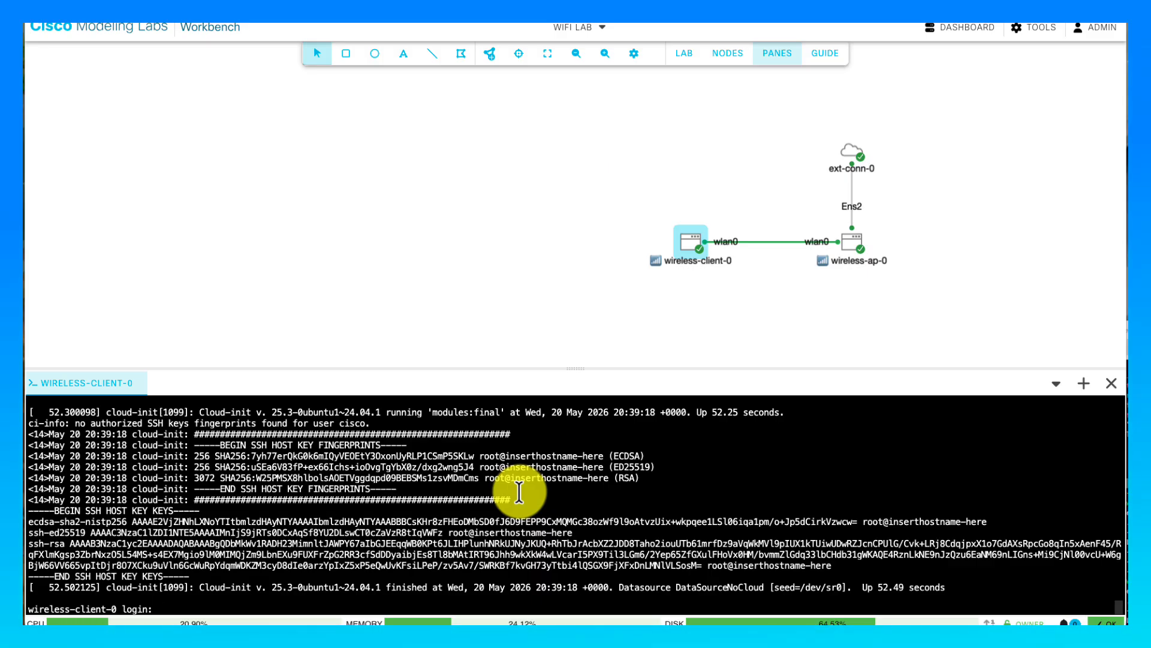
text(cisco)
key(Return)
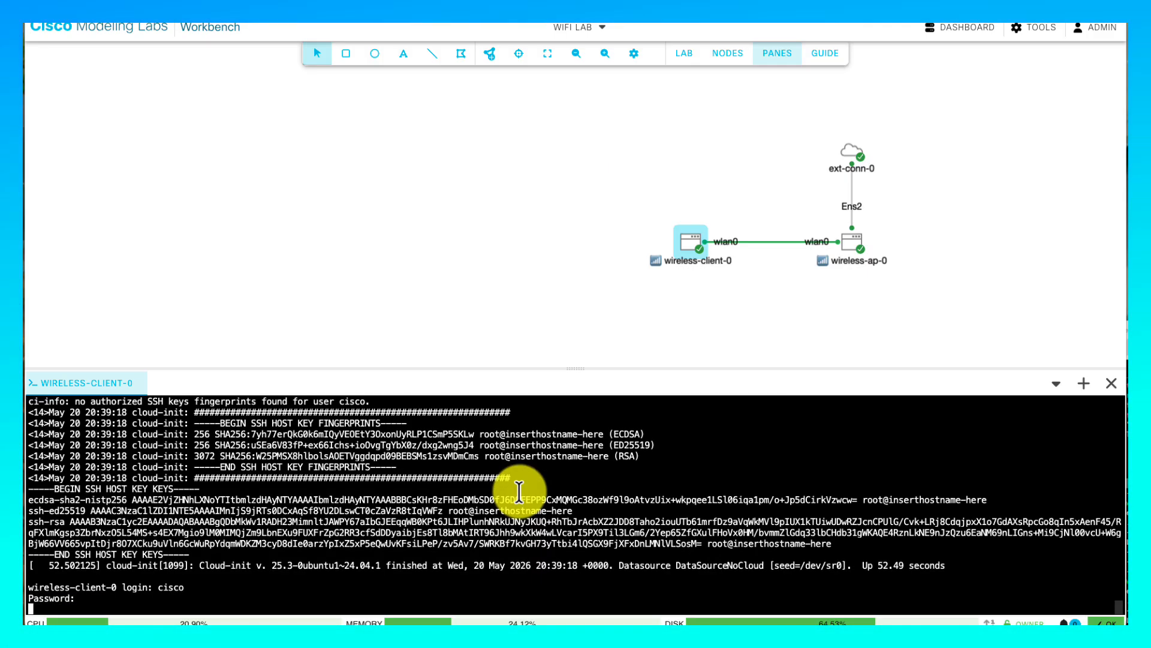
key(Return)
- Run ip link show and ip addr show, then briefly view the ext-conn-0 details
text(ip)
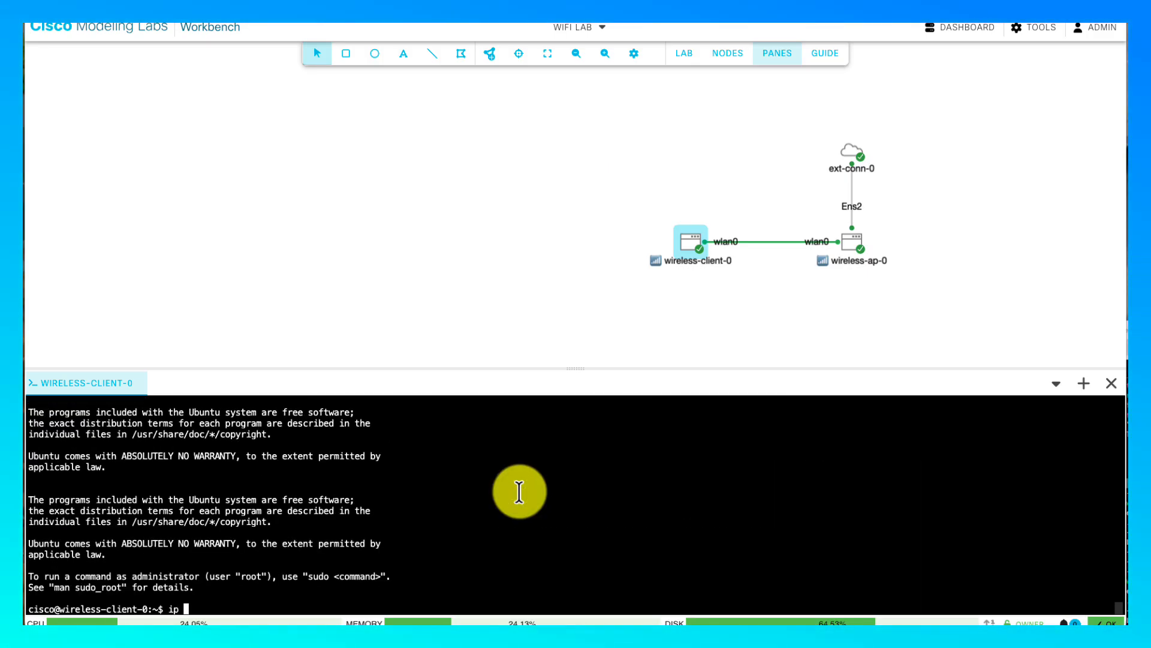
text( link show)
key(Return)
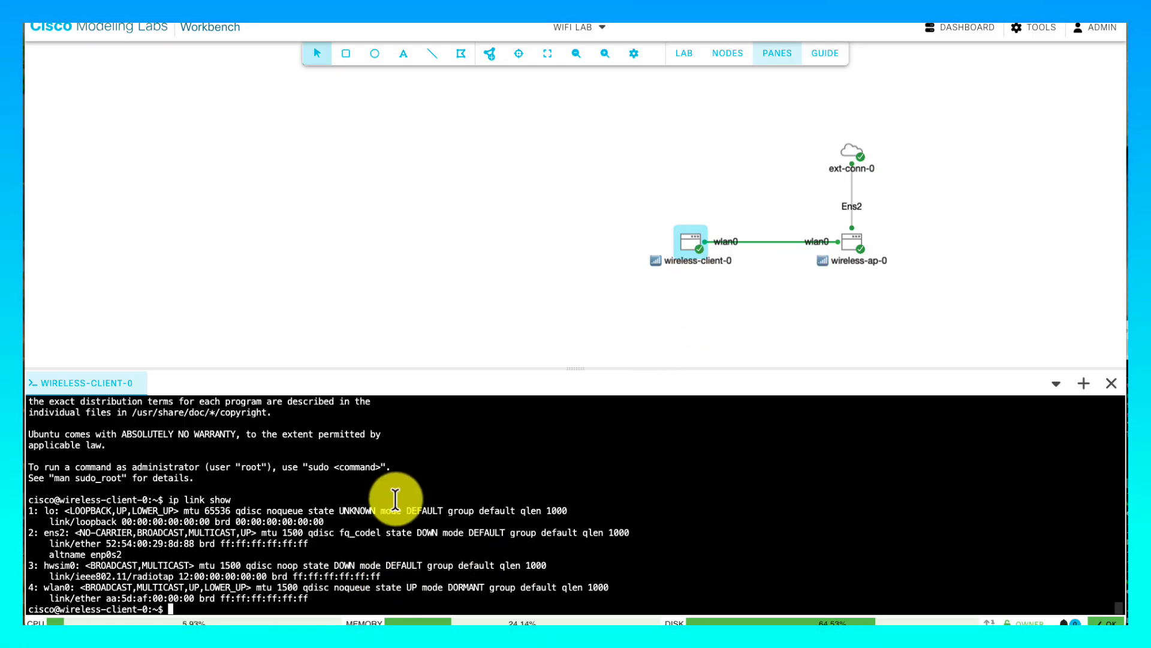
key(Up)
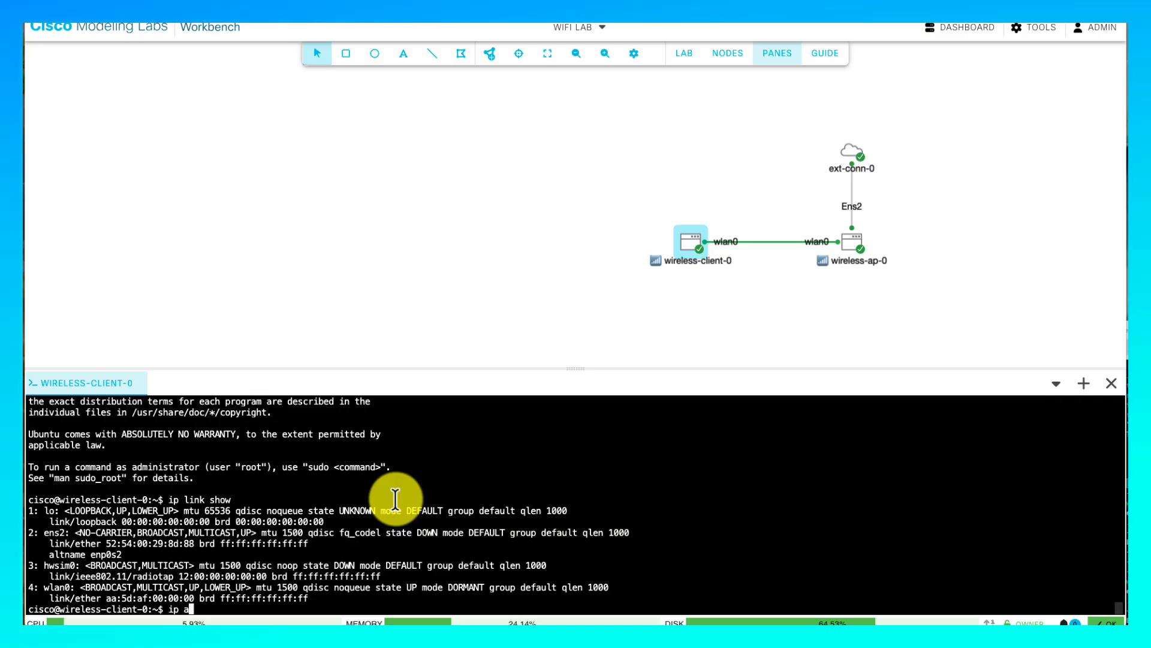
text(ddr show)
key(Return)
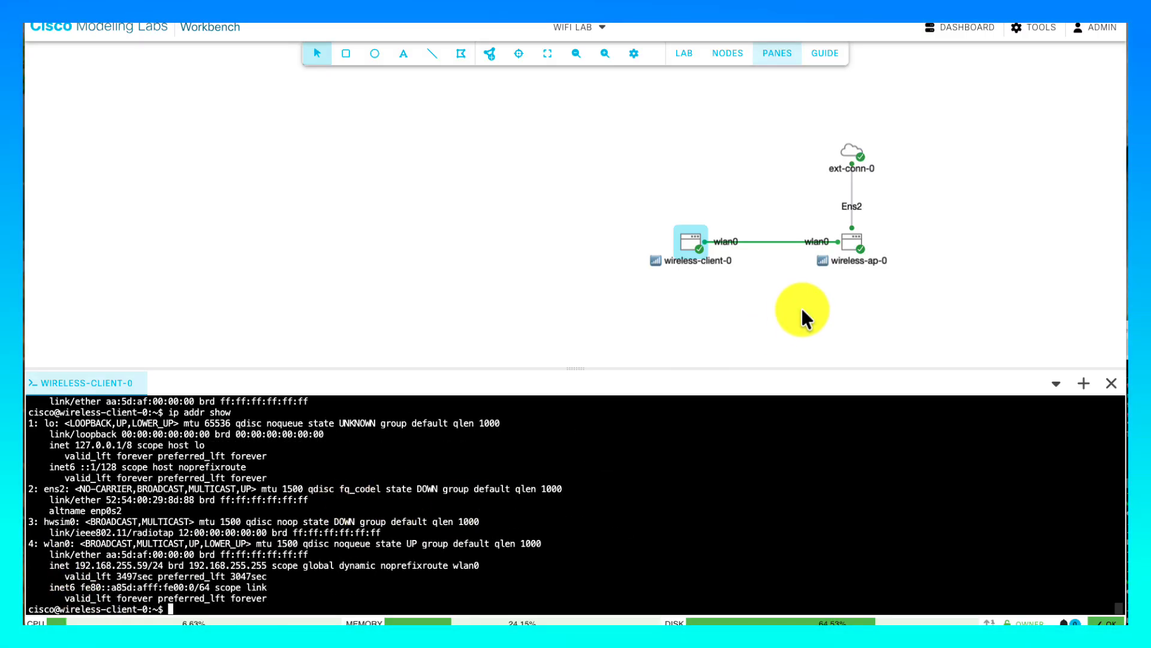
click(849, 154)
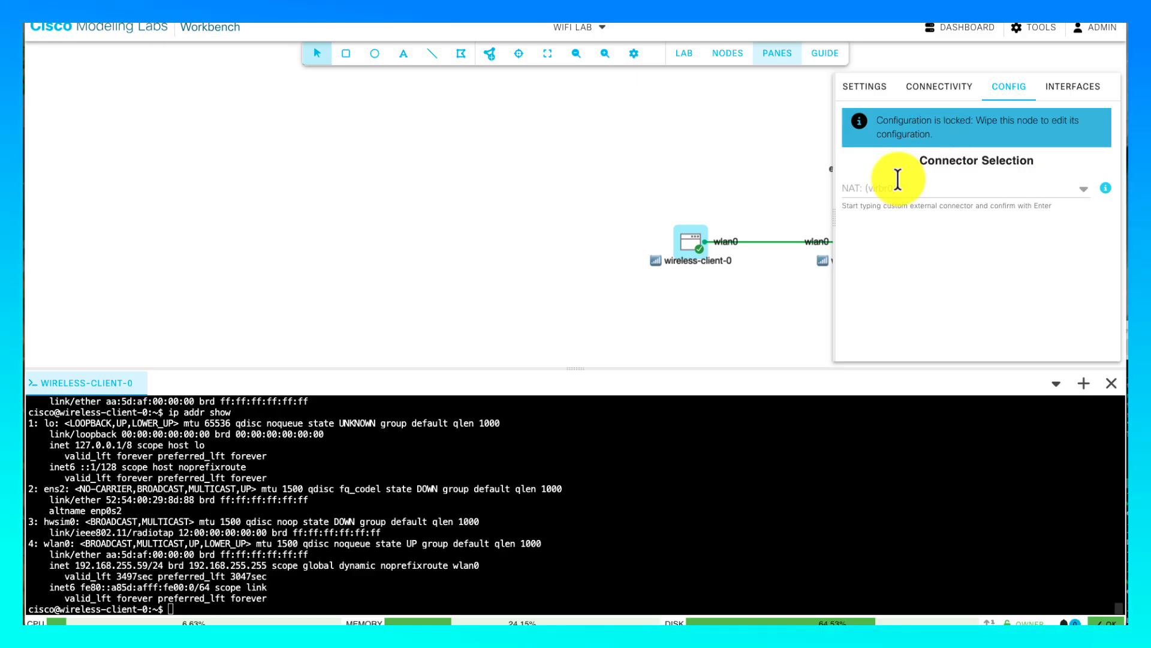
click(767, 190)
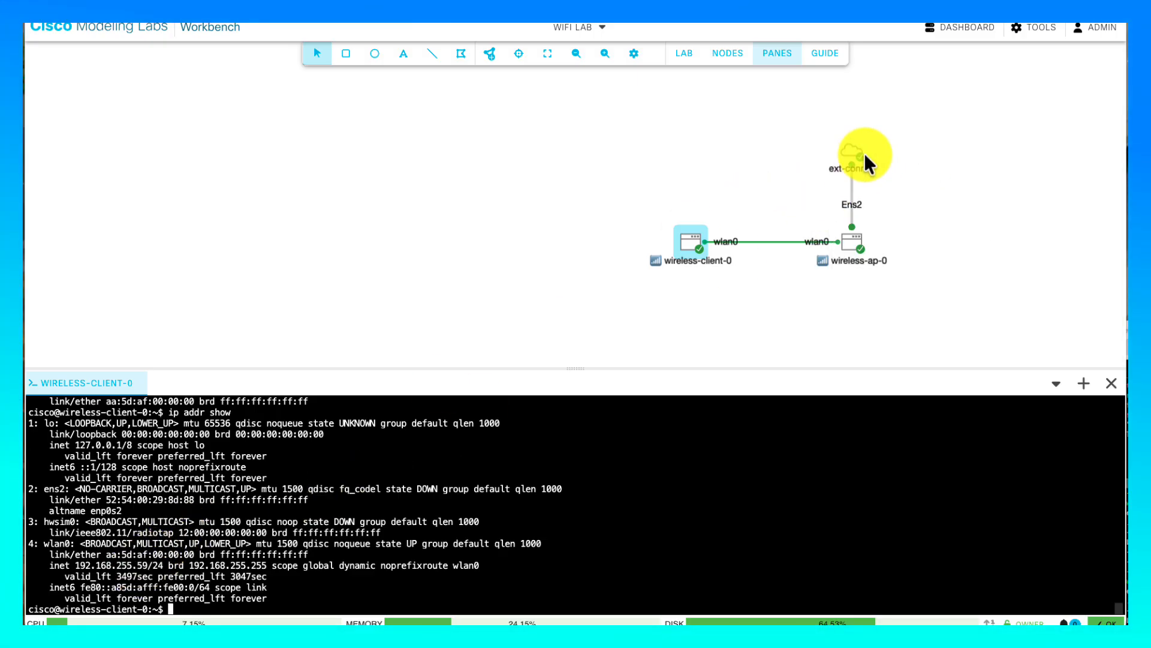
- Open a console on wireless-ap-0, log in as cisco, and run ip link show
right_click(848, 243)
click(883, 390)
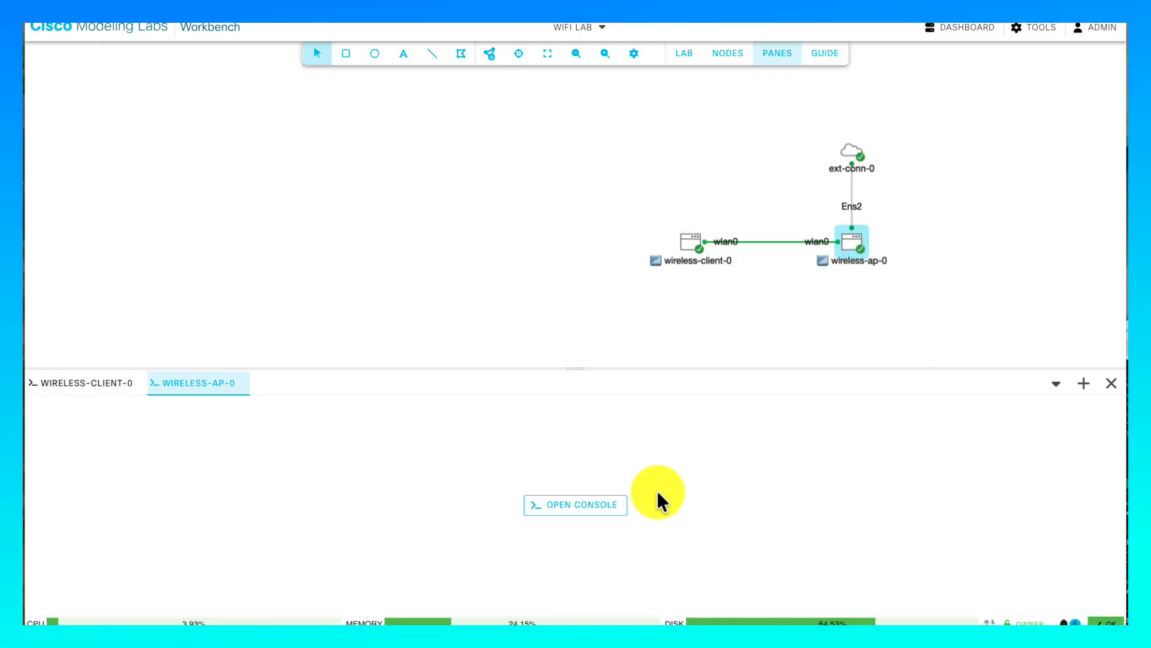
click(604, 505)
key(Return)
text(c)
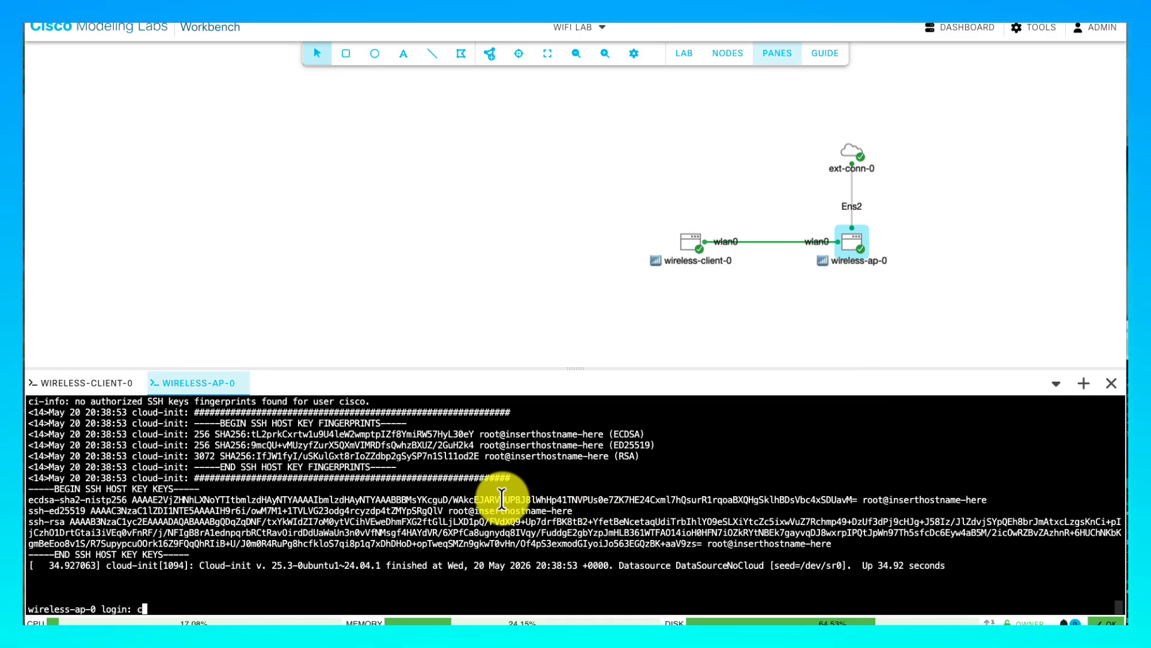
text(isco)
key(Return)
key(Return)
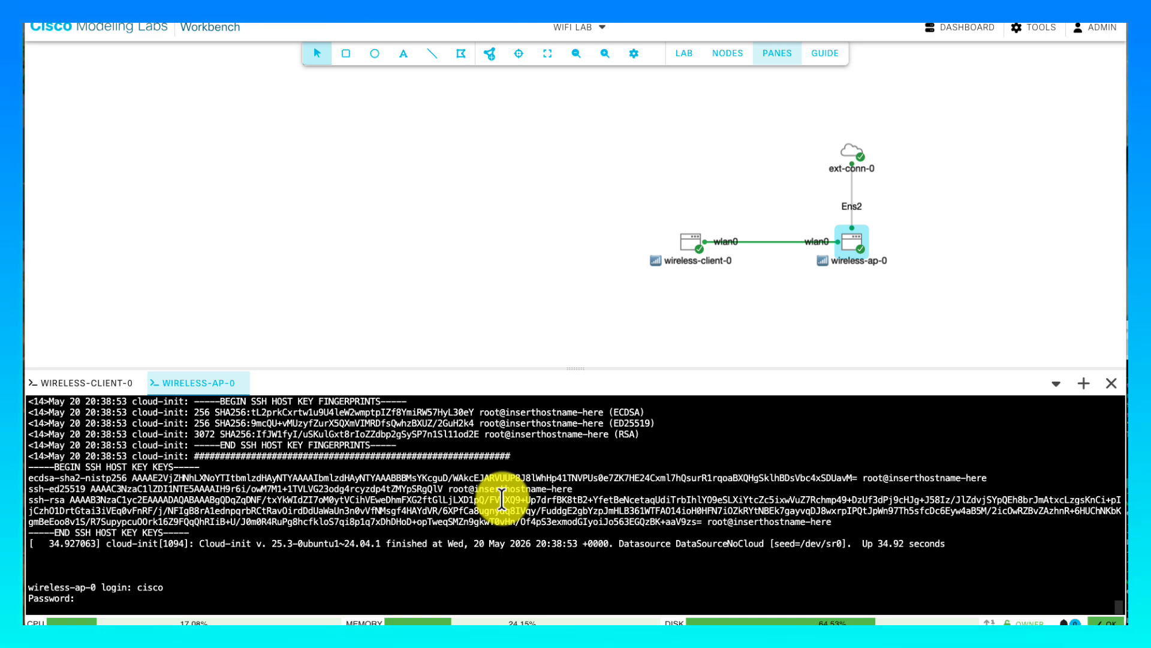
text(i)
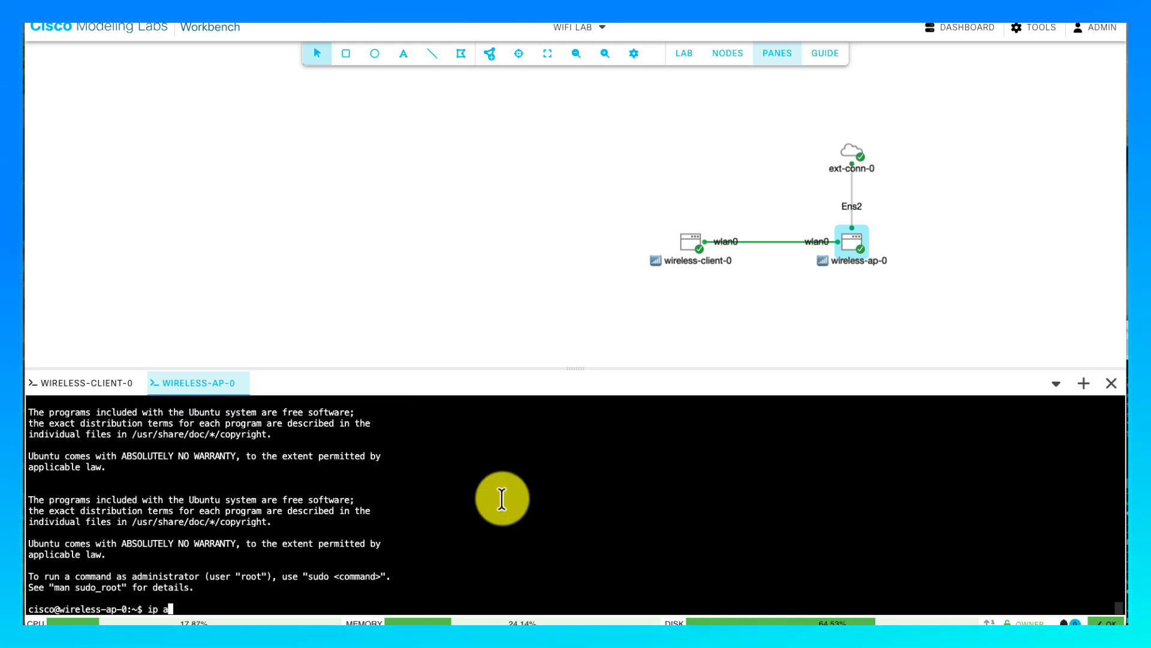
text(p link show)
key(Return)
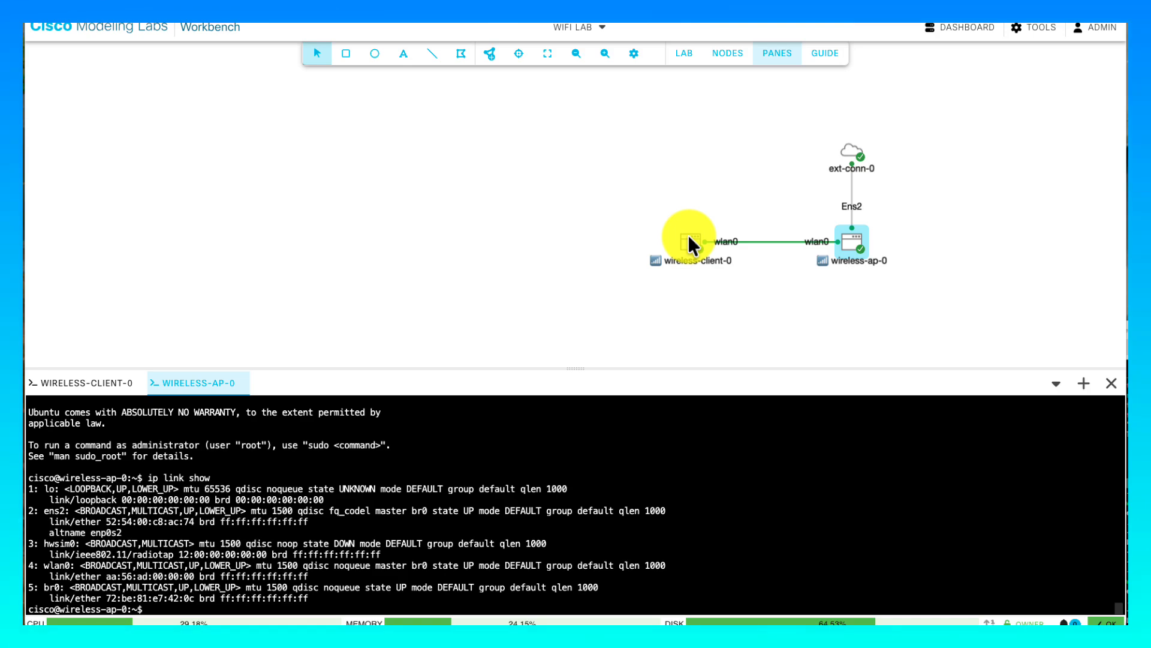
- Ping 8.8.8.8 from wireless-client-0 and stop it after 17 replies with 0% loss
click(90, 383)
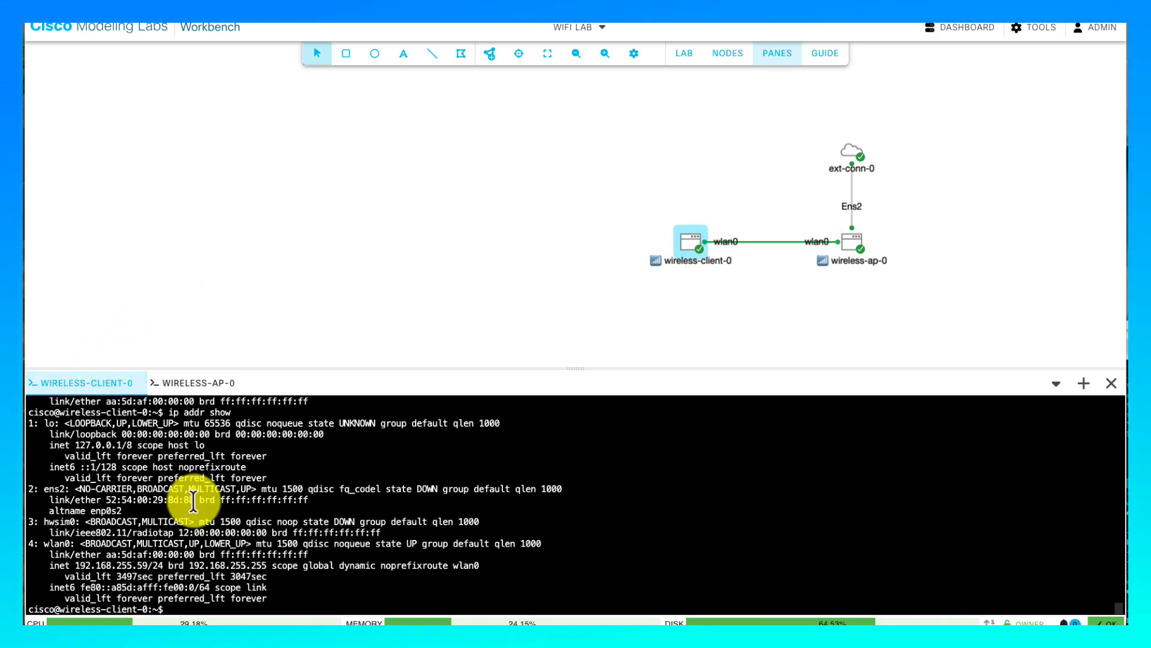
text(ping 8.8.8.8)
key(Return)
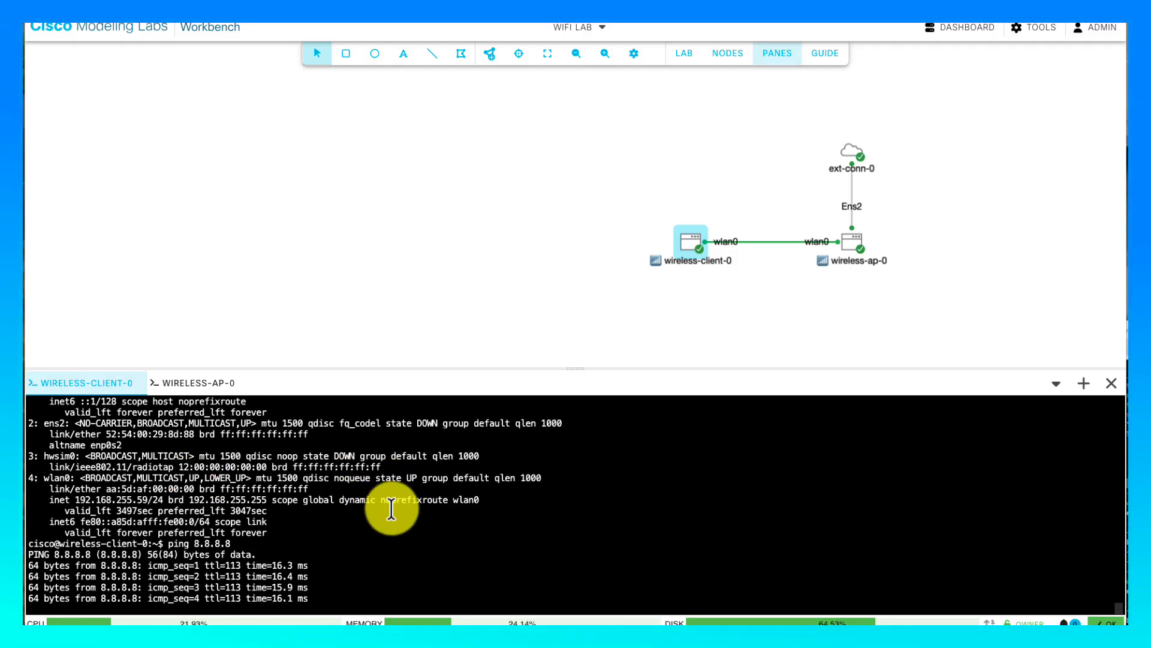
mouse_move(733, 240)
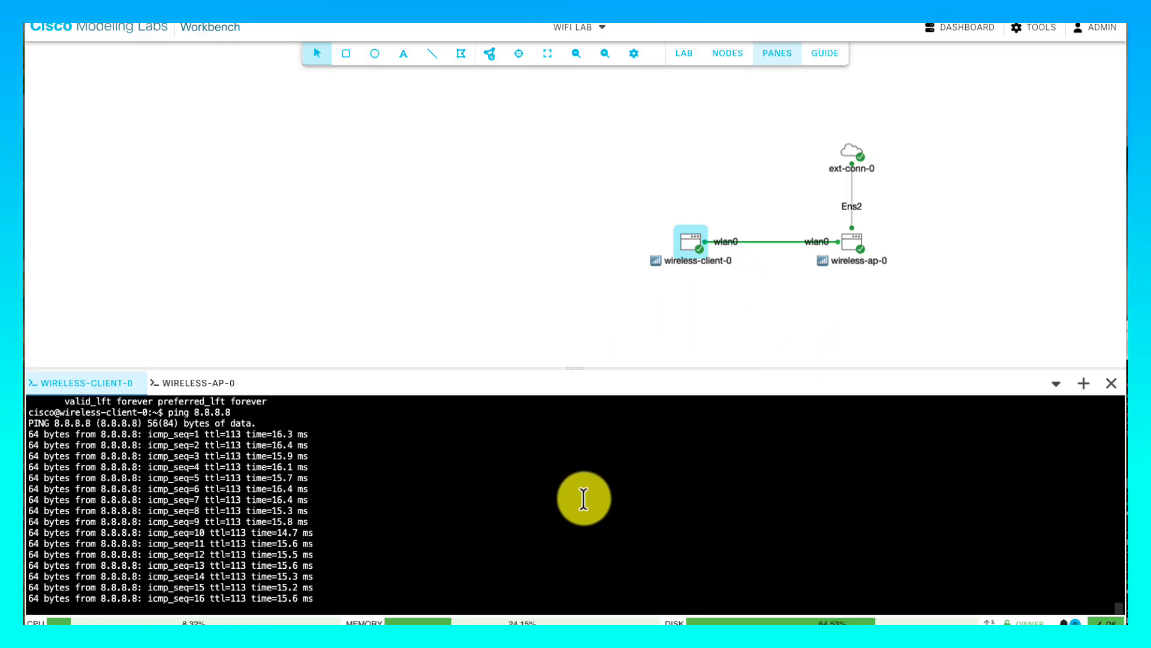
key(ctrl+c)
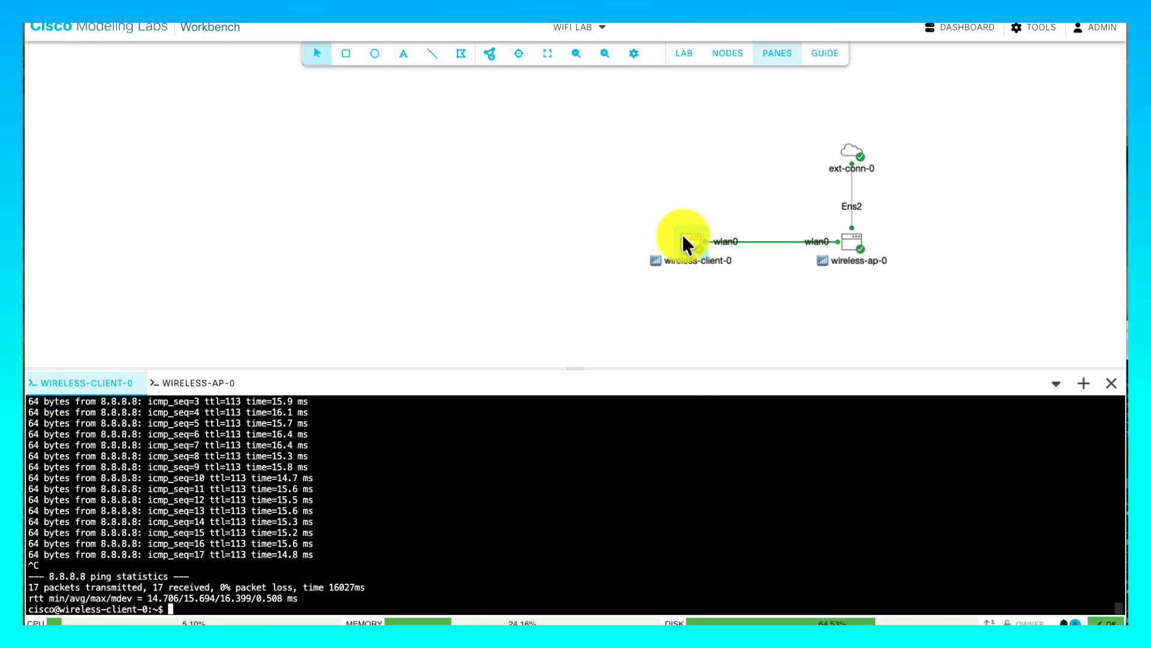
- Move wireless-client-0 to the canvas top-left and restart the ping to 8.8.8.8
drag(687, 240, 78, 83)
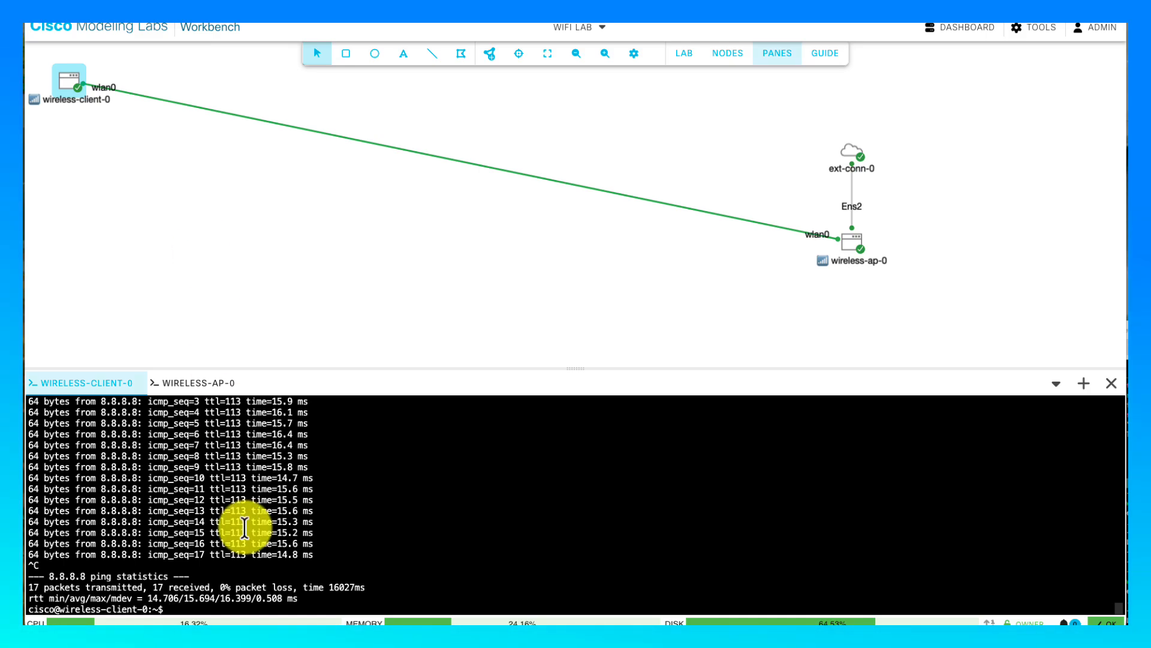
key(Up)
key(Return)
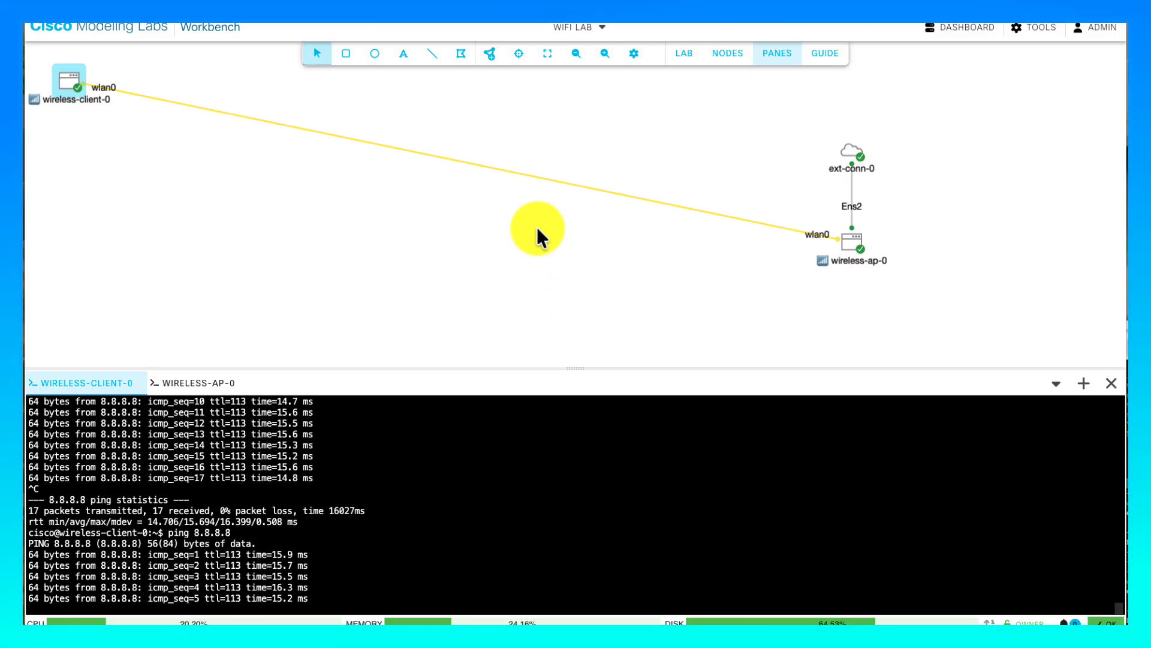
mouse_move(459, 159)
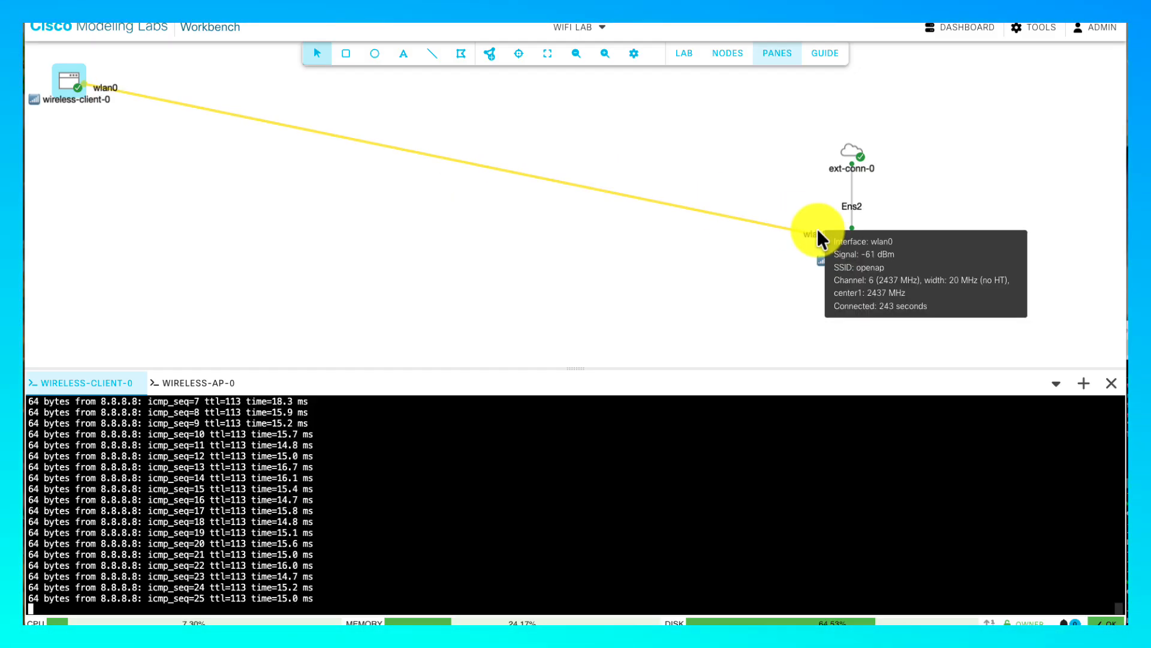
- Move wireless-ap-0 to the far right, then check and dismiss wireless-client-0's details
drag(855, 243, 1074, 278)
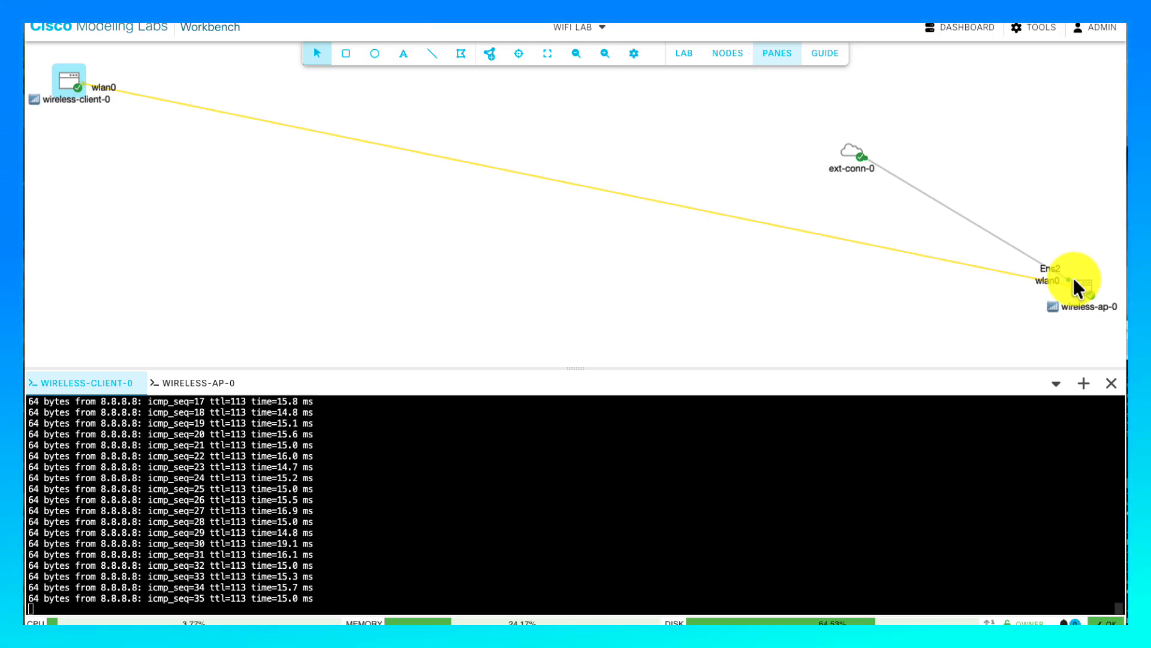
mouse_move(663, 207)
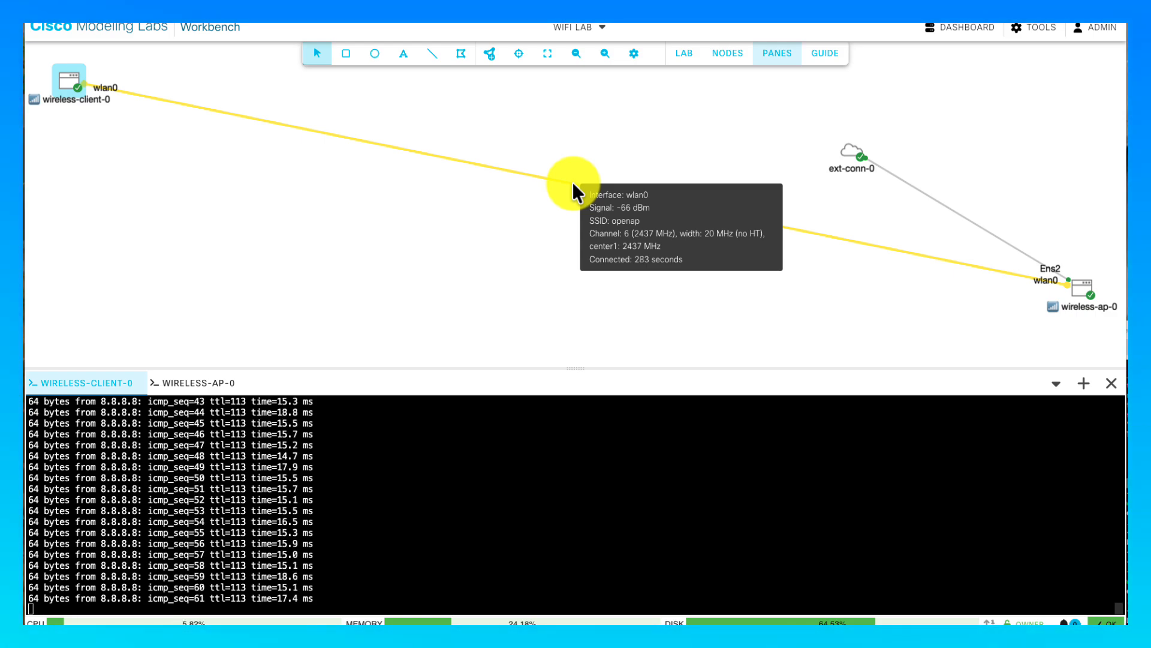
mouse_move(598, 189)
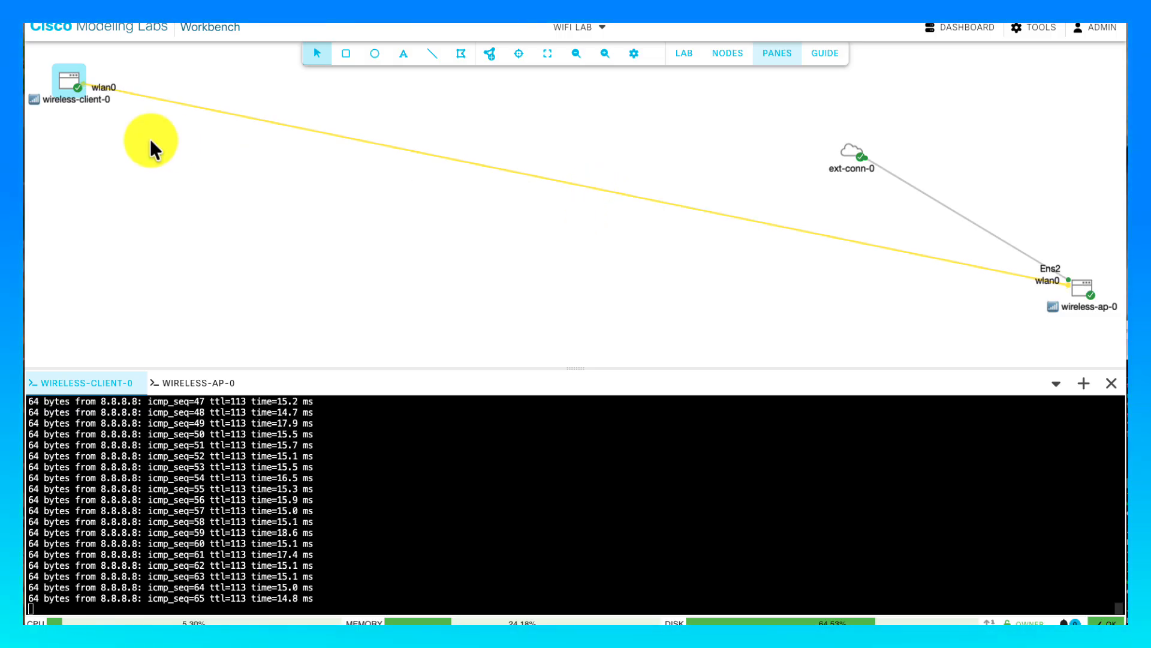
click(65, 82)
right_click(64, 82)
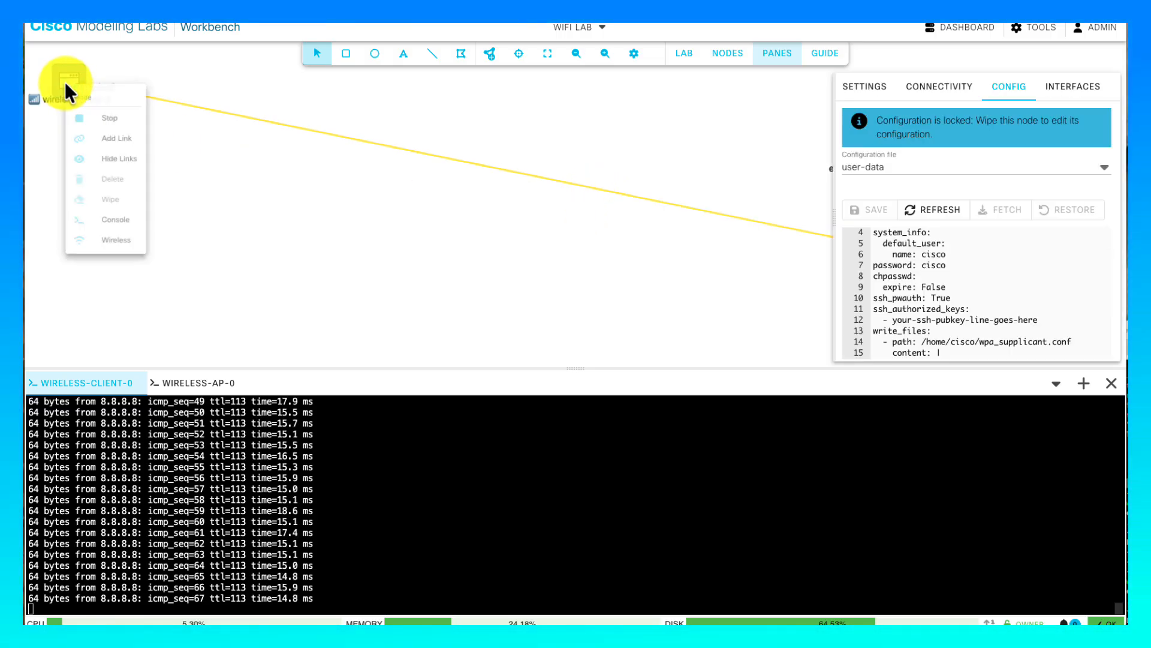
click(362, 101)
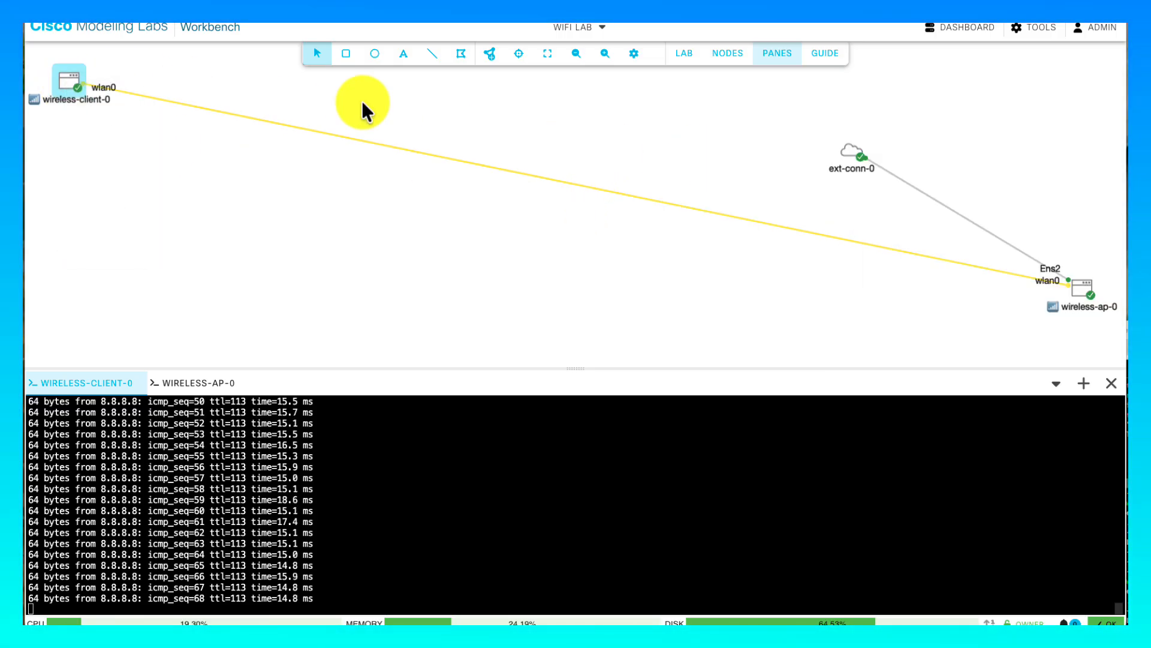
- Capture packets on wireless-client-0's wlan0, stopping after ICMP echo requests to 8.8.8.8 appear
right_click(63, 83)
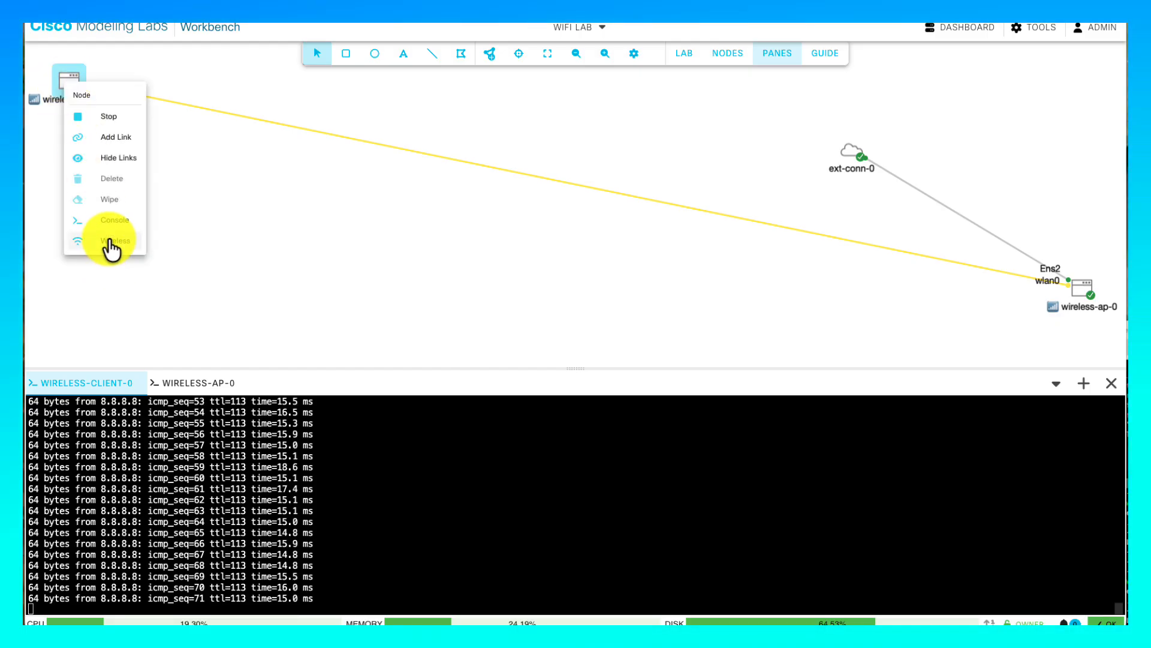
click(111, 240)
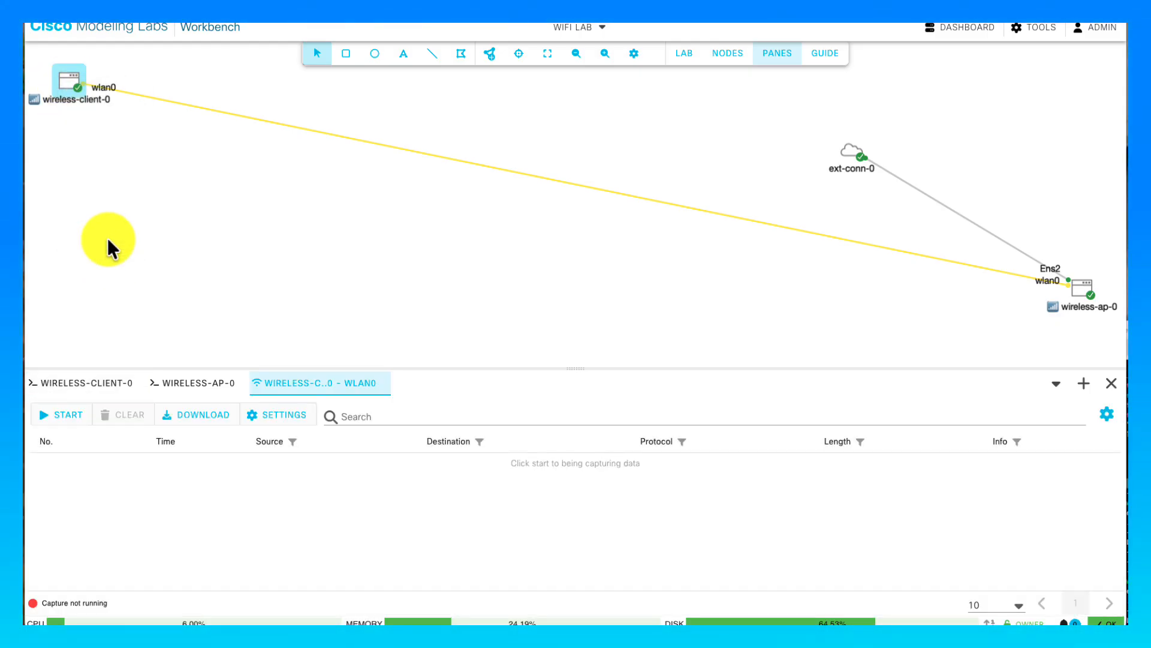
click(67, 421)
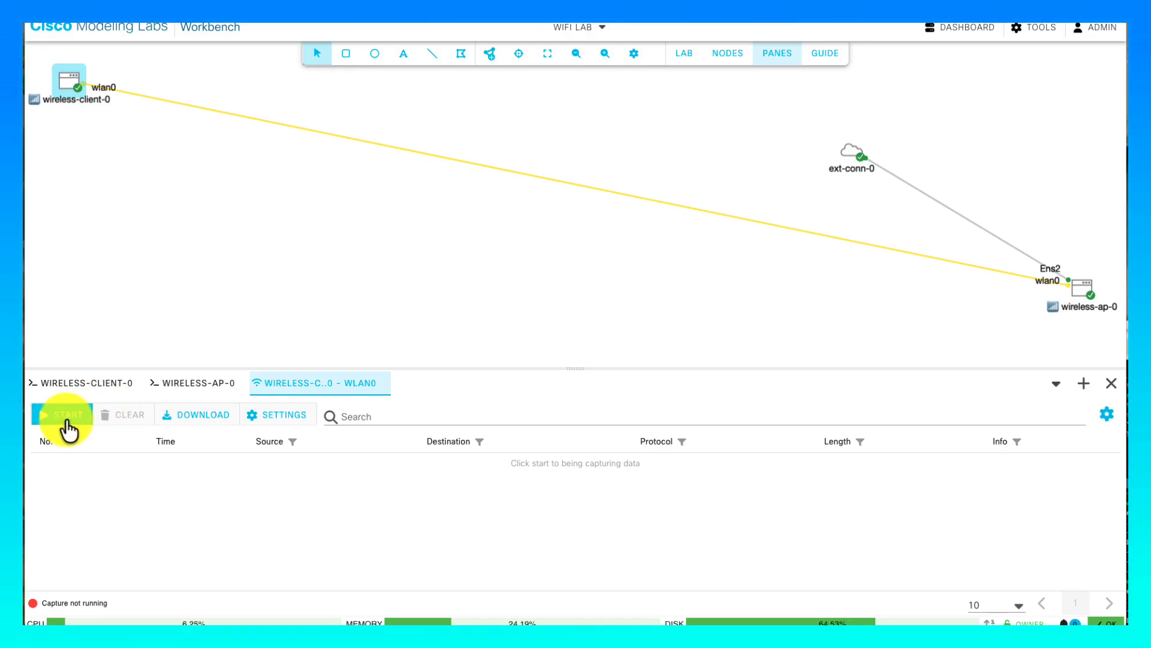
click(66, 421)
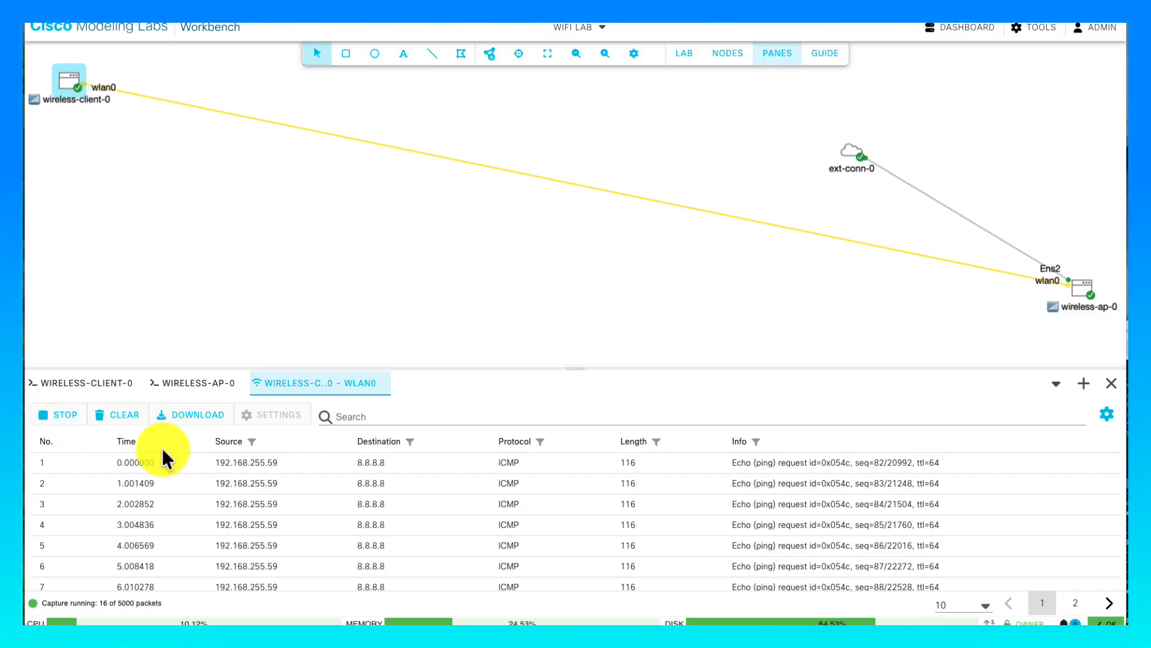
click(79, 416)
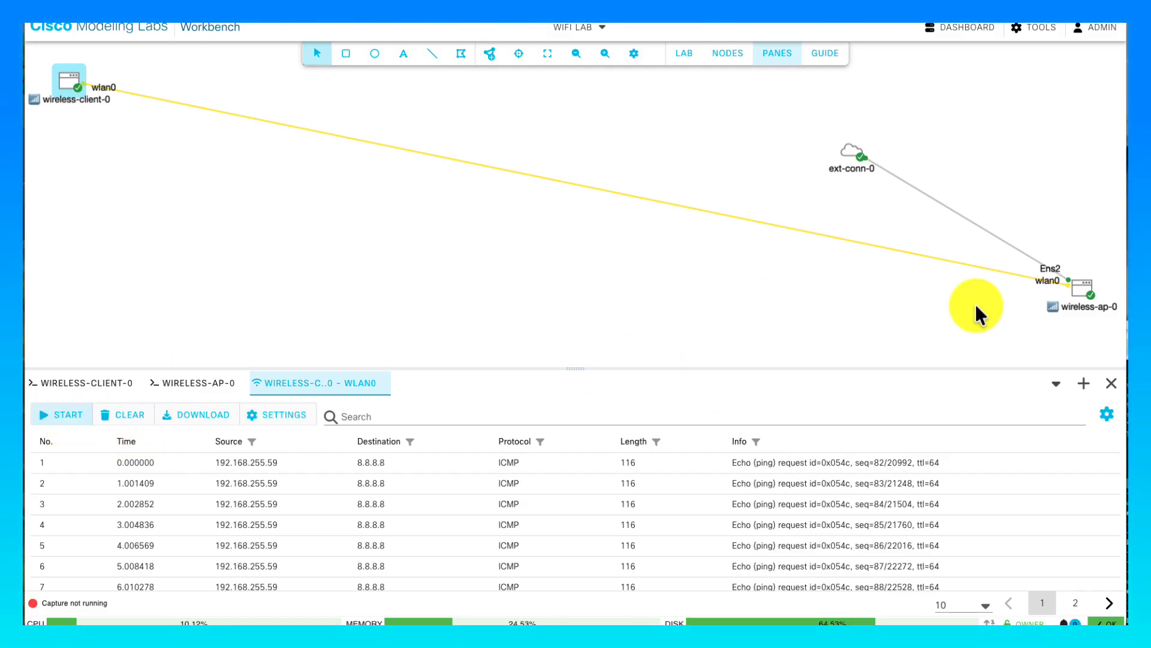
- Start a second packet capture on wireless-ap-0's wlan0
right_click(1085, 284)
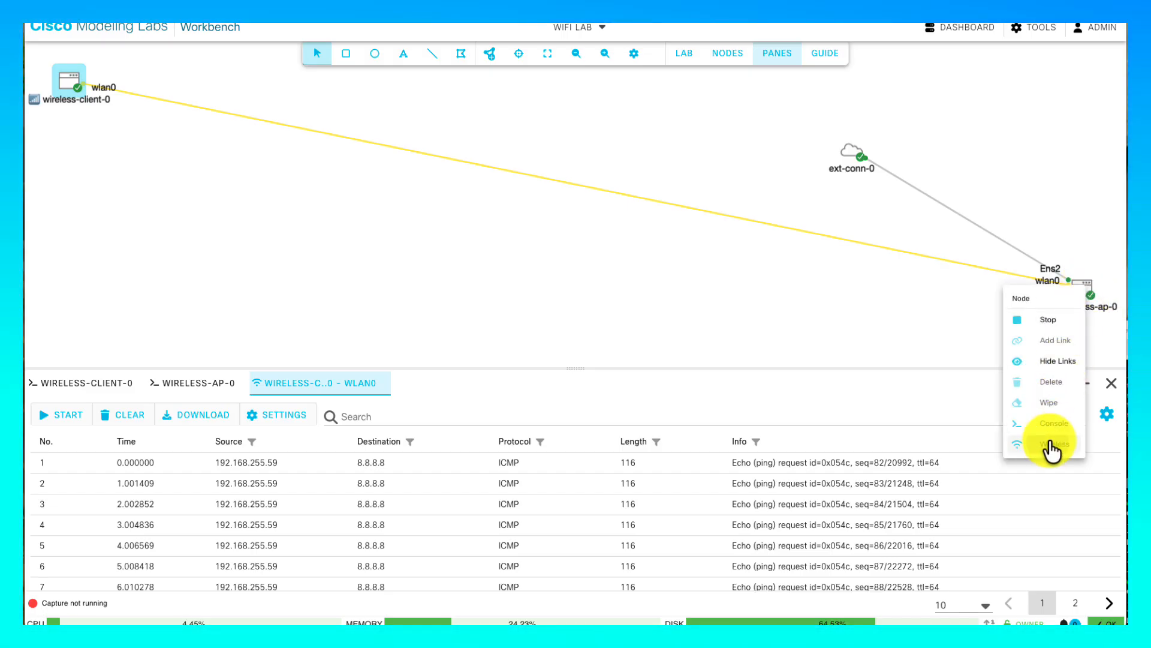
click(1050, 447)
click(66, 417)
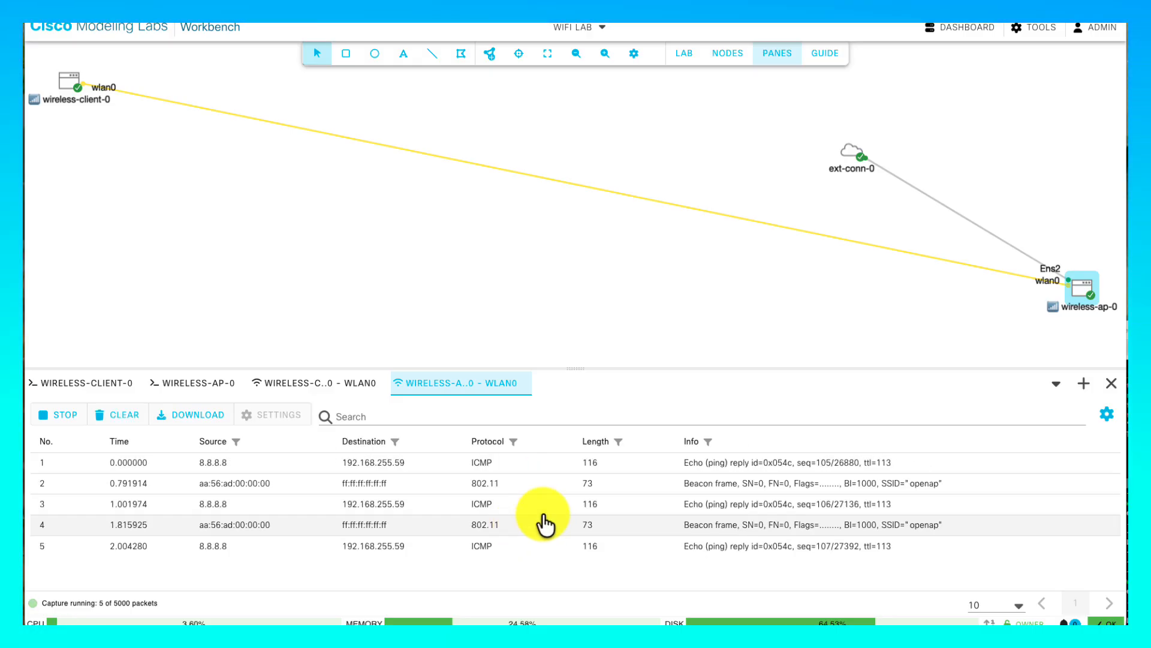
- Enlarge the capture pane and expand beacon frame packet 2's 802.11 management fields
click(681, 483)
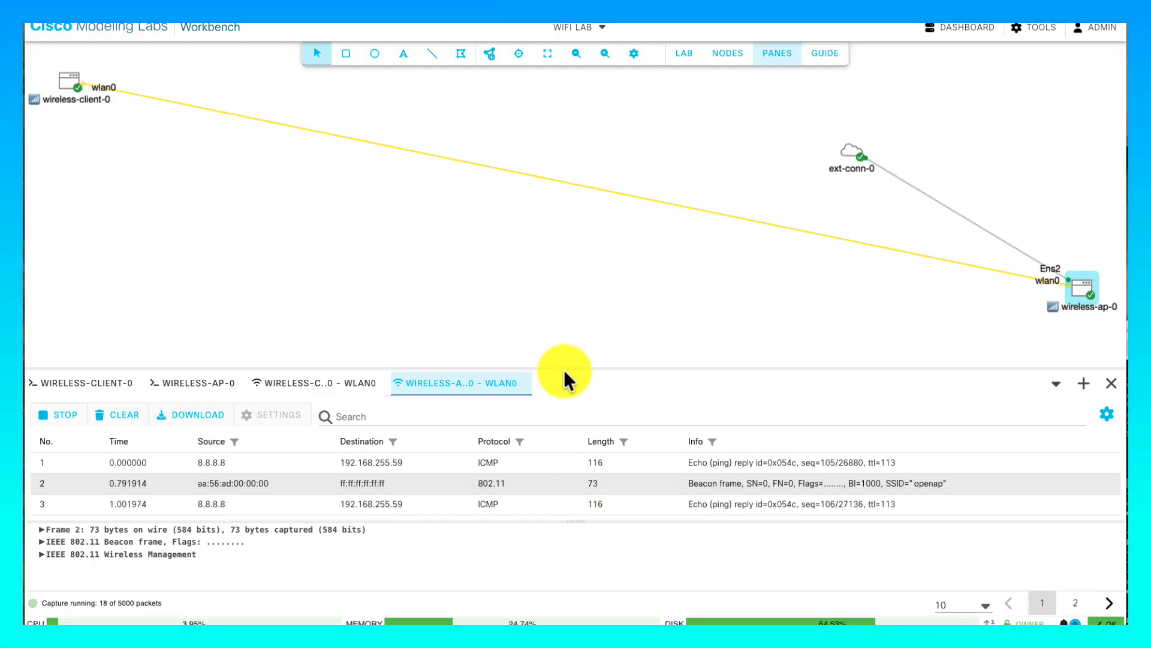
drag(565, 368, 567, 120)
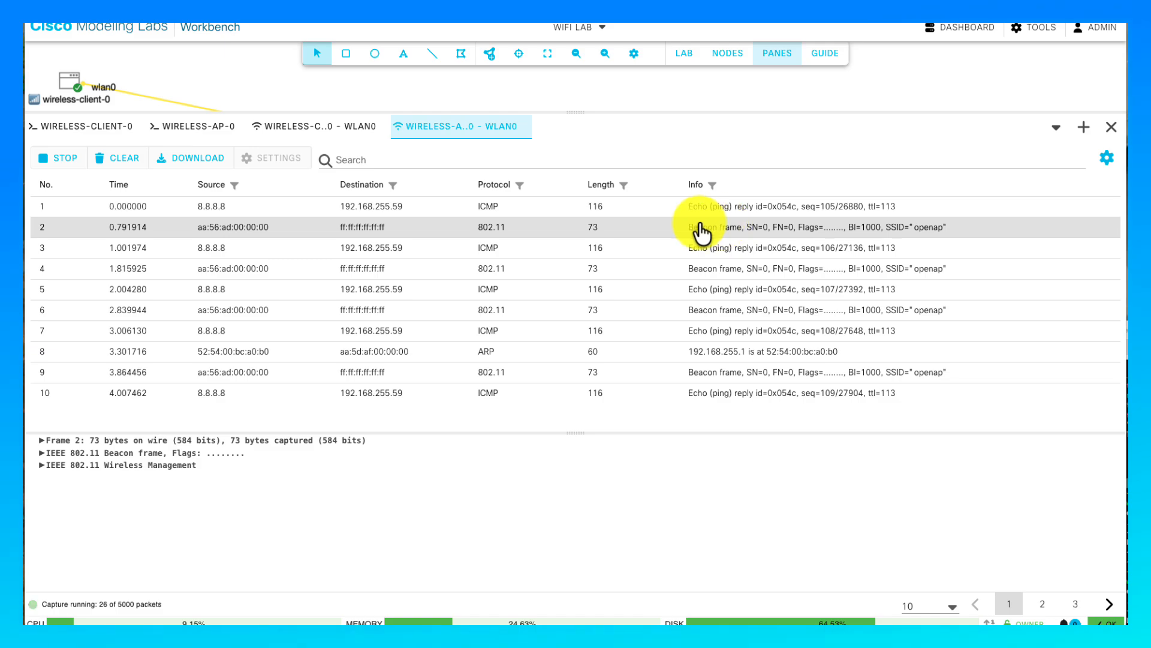
click(38, 463)
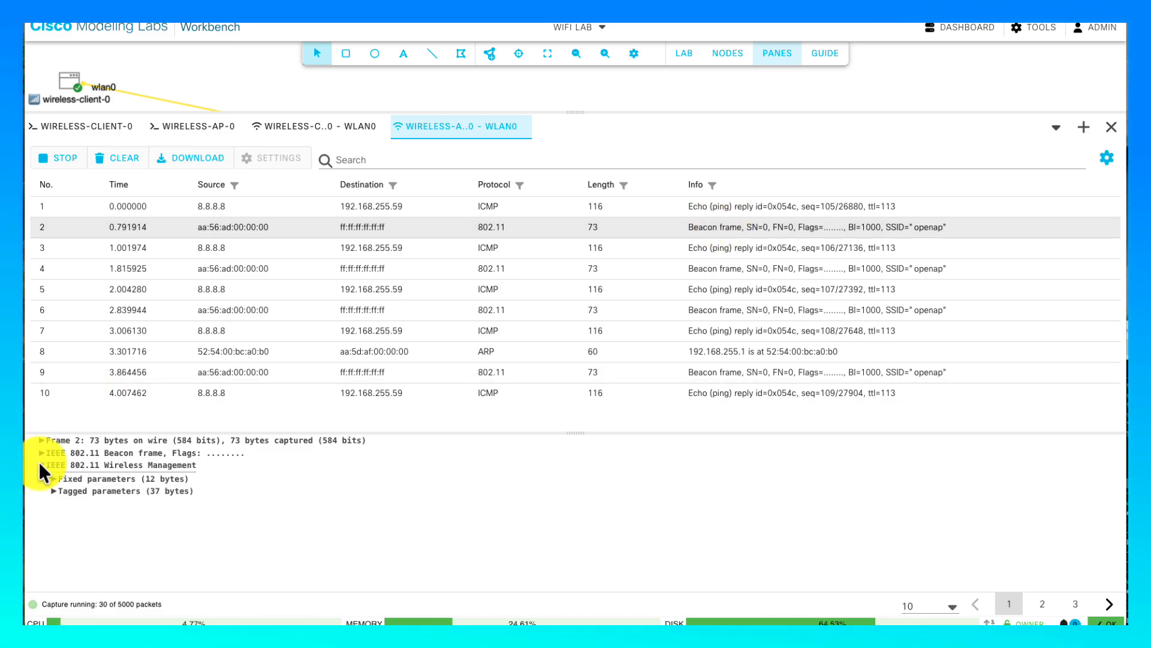
click(38, 451)
scroll(116, 507, down, 3)
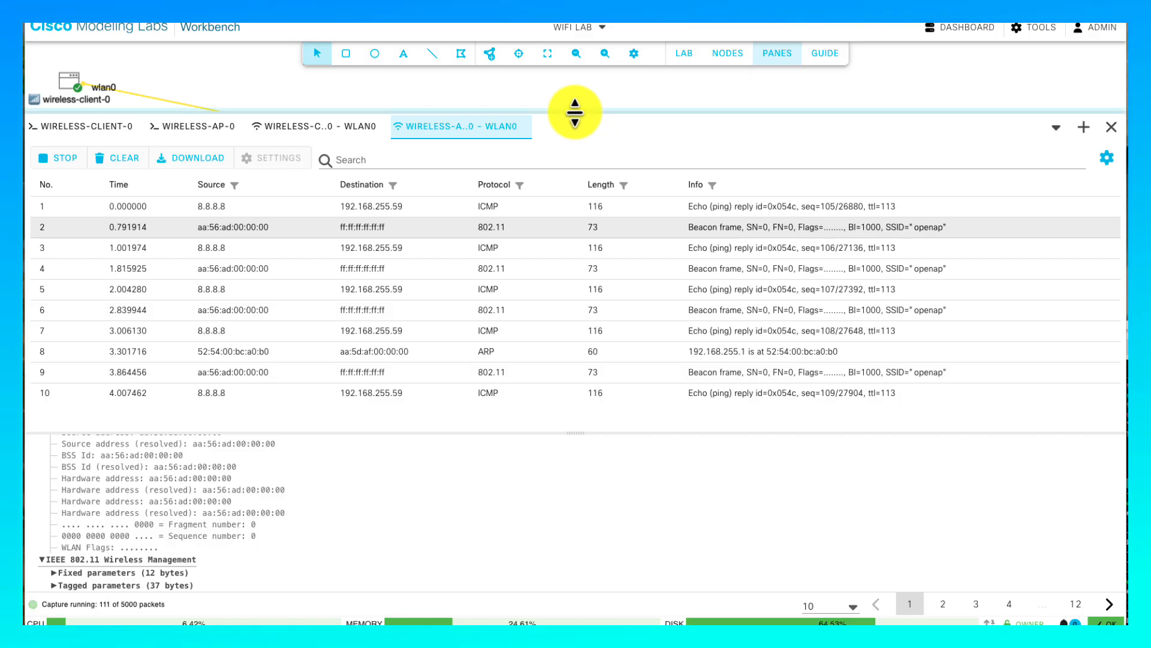
- Shrink the capture pane and stop the WiFi Lab
drag(574, 113, 570, 375)
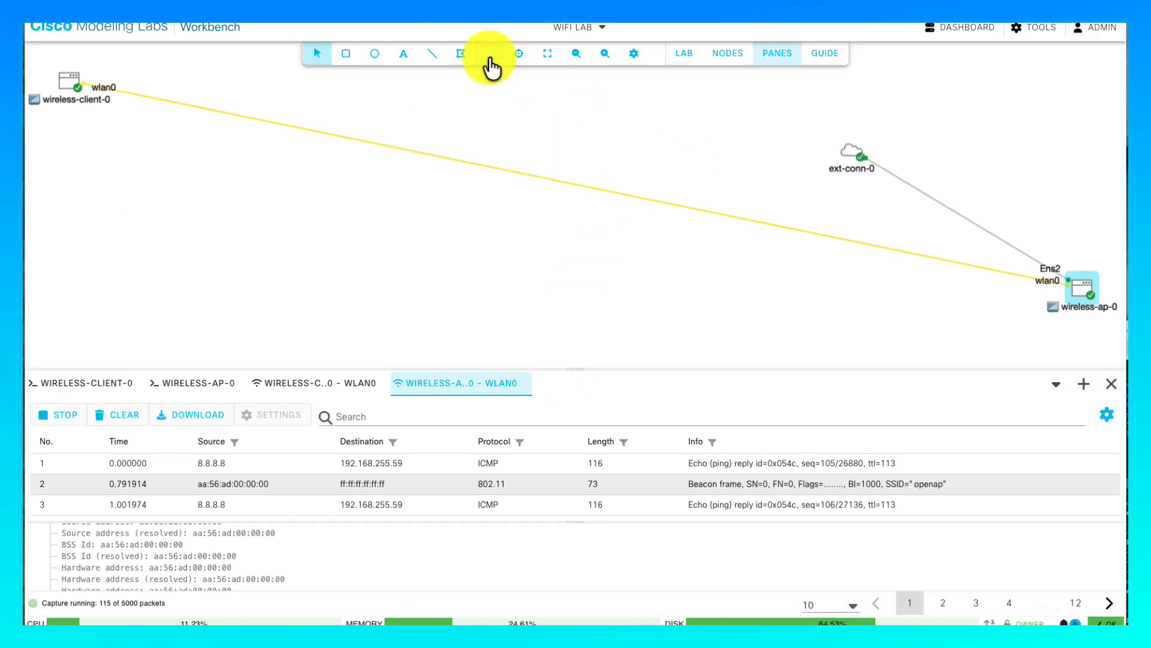
click(687, 54)
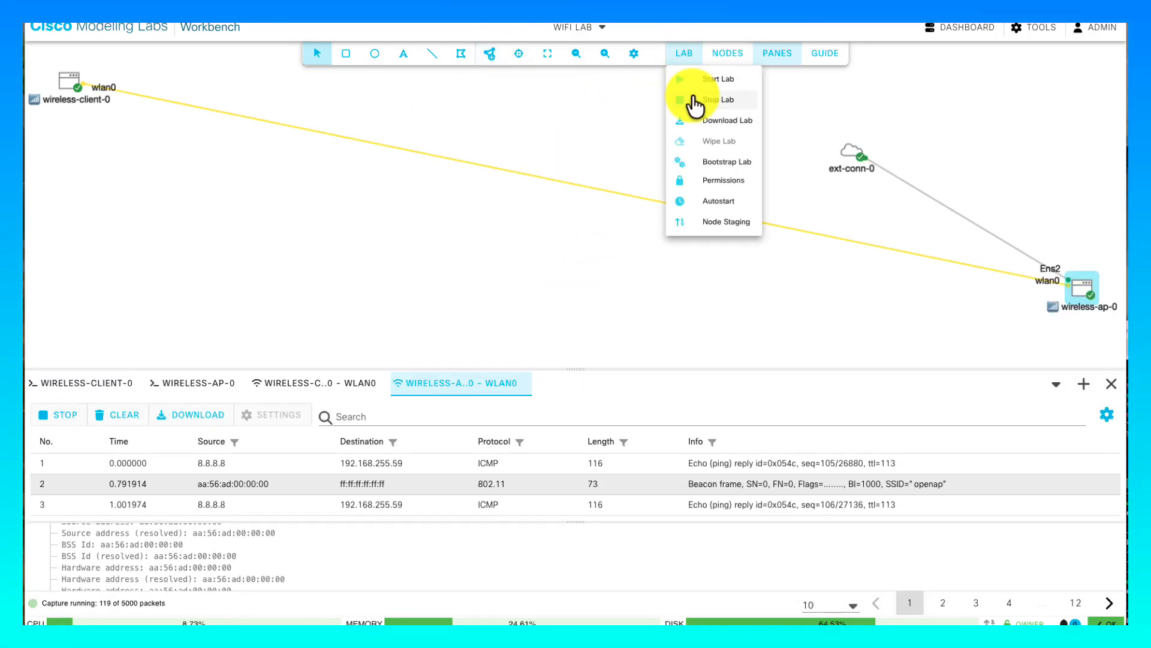
click(695, 102)
- Open the bgp-demo-init lab from the Dashboard
click(114, 41)
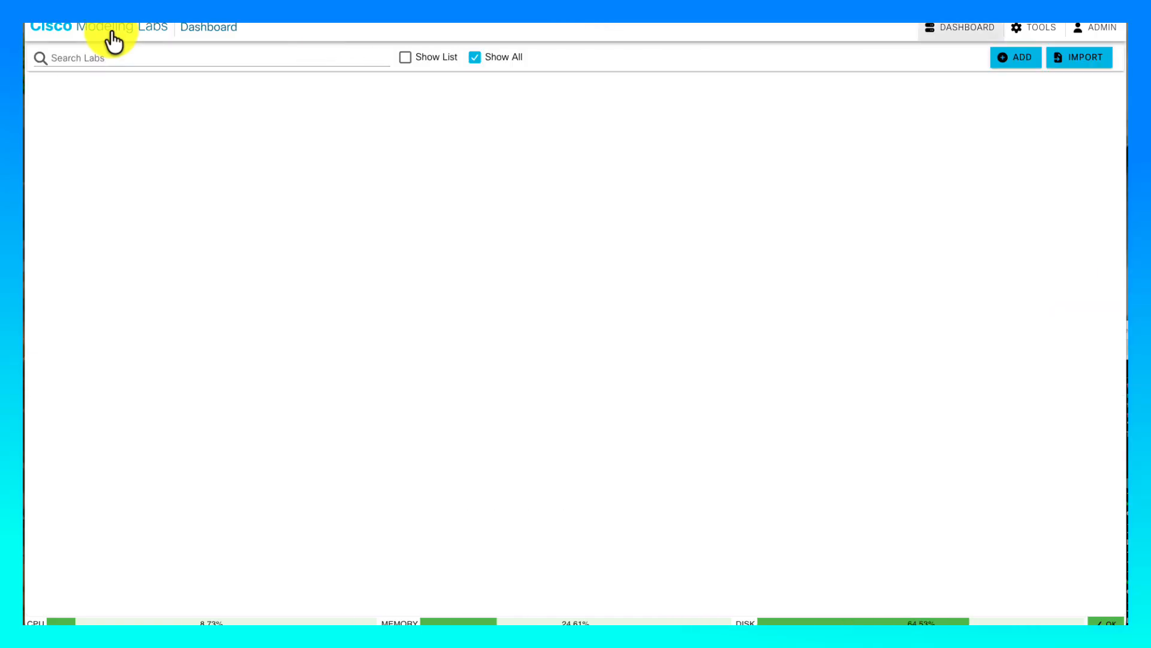
scroll(536, 327, down, 15)
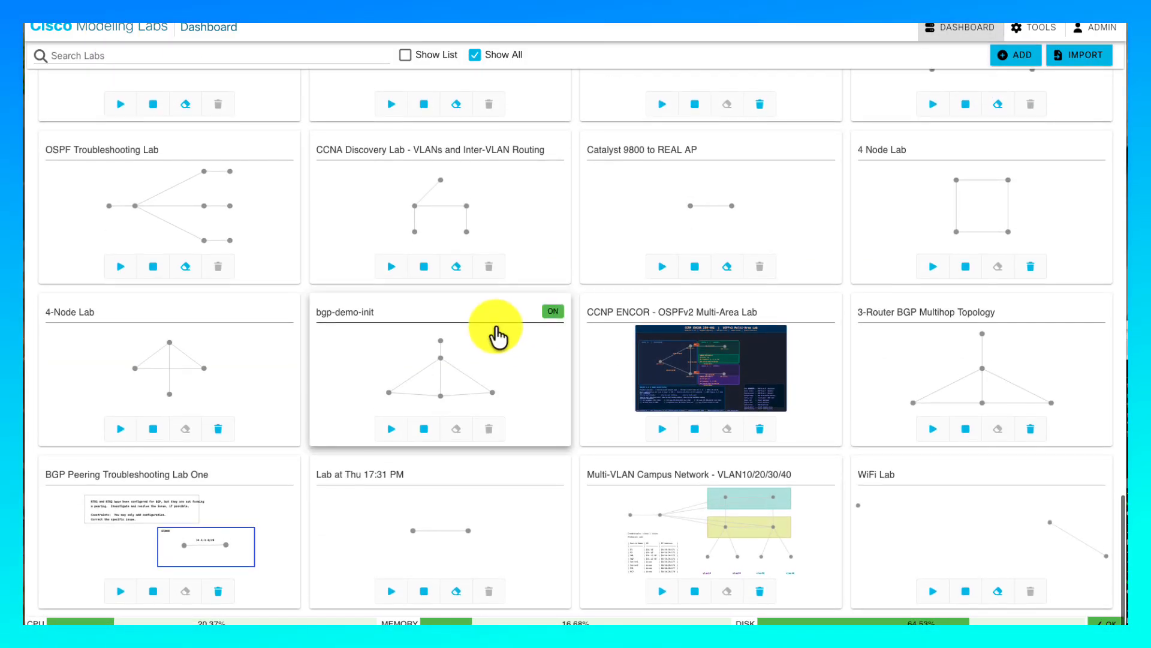
click(495, 330)
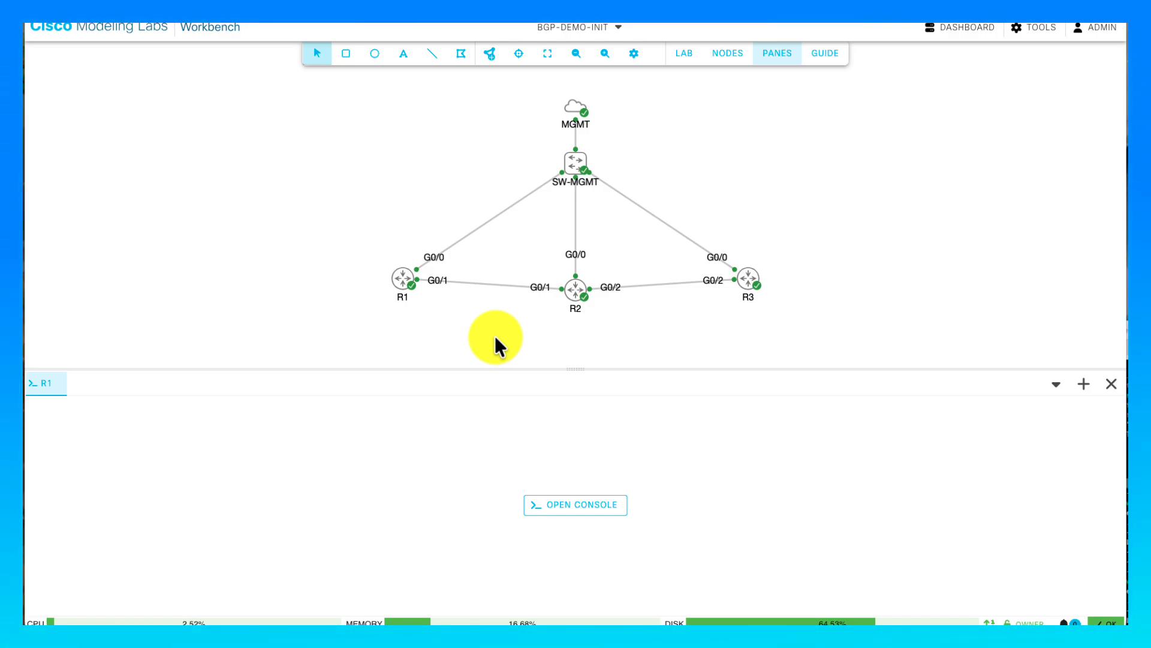
click(1032, 28)
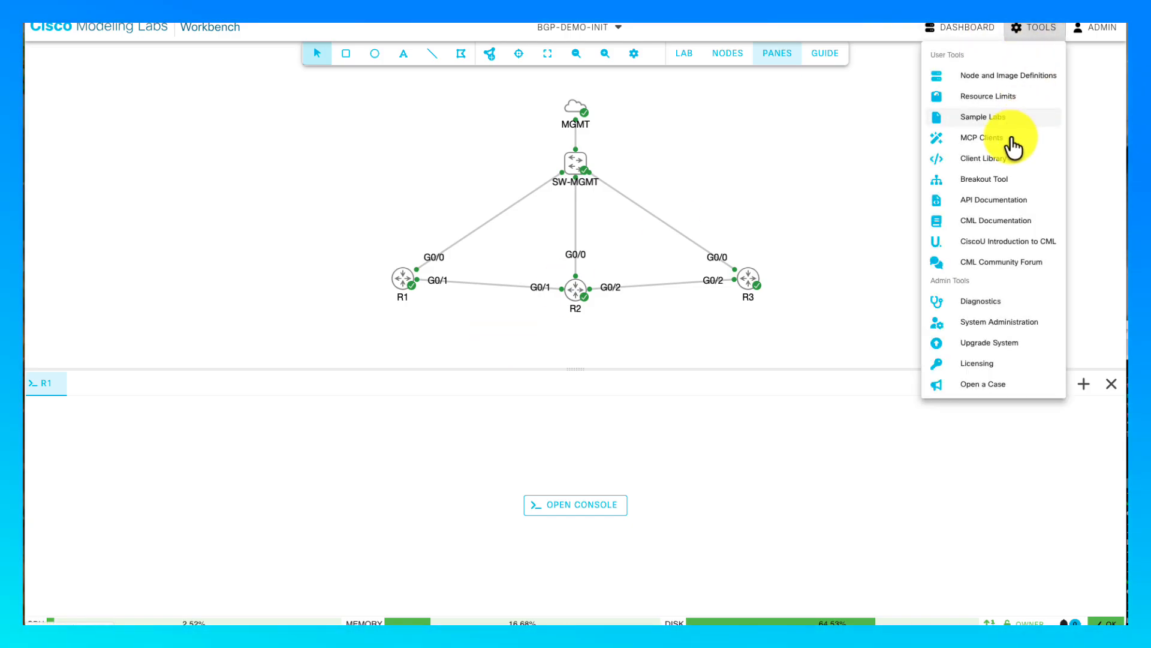
click(992, 179)
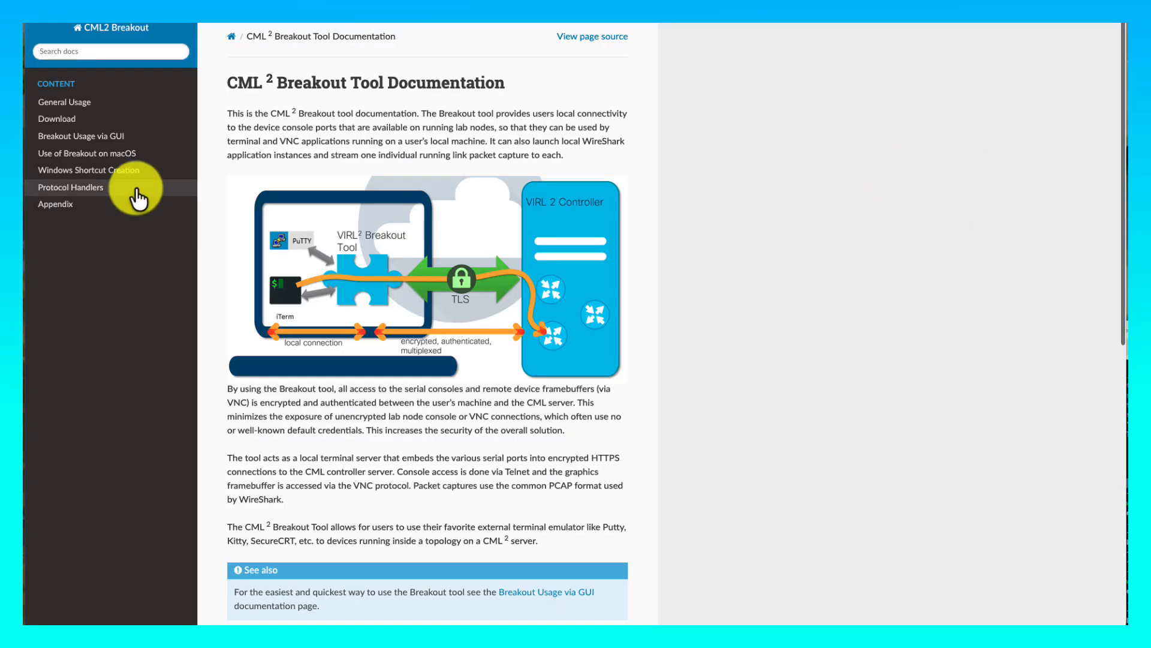
click(71, 119)
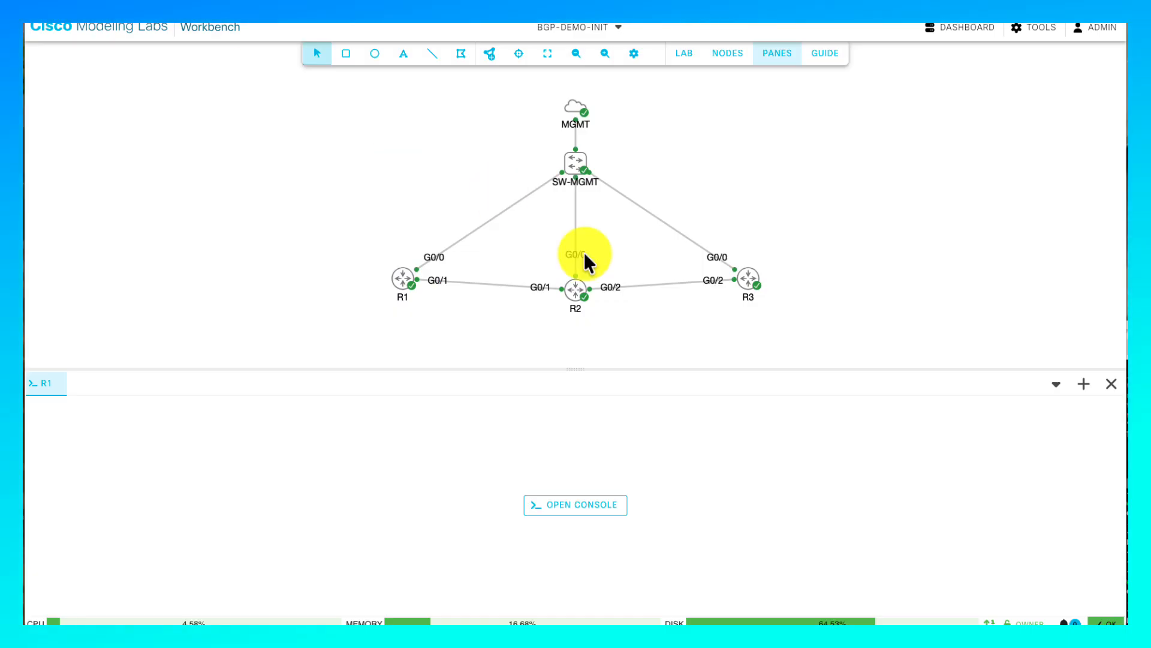
- Bring the terminal forward and list the breakout folder's files with ls
drag(1150, 336, 570, 186)
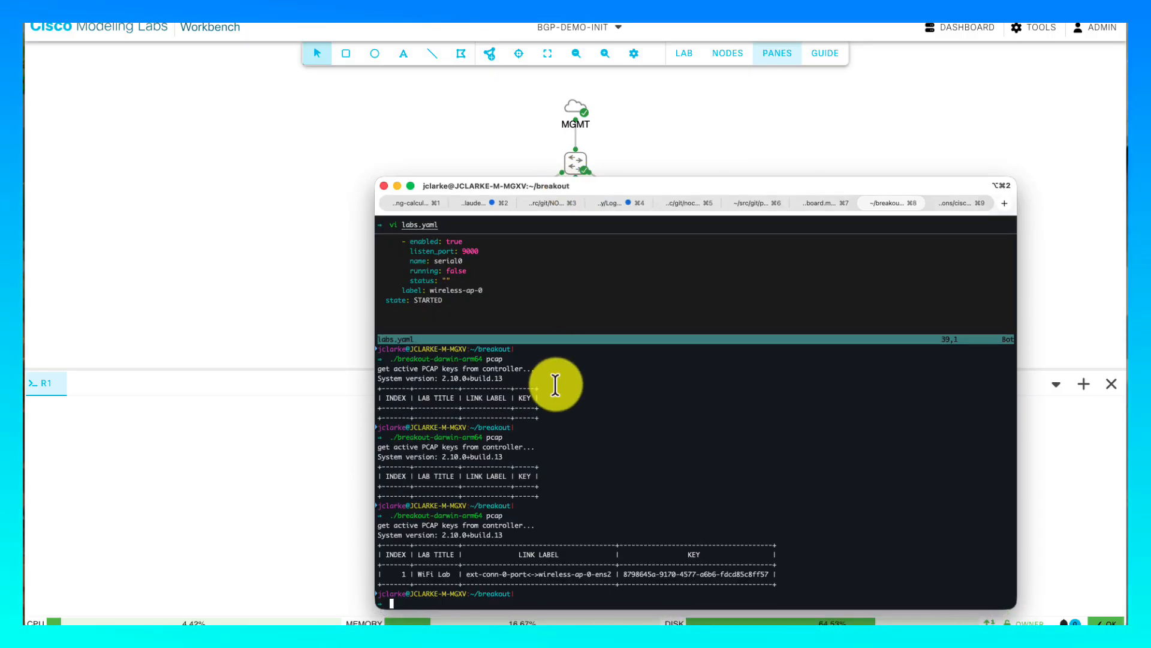
text(ls)
key(Return)
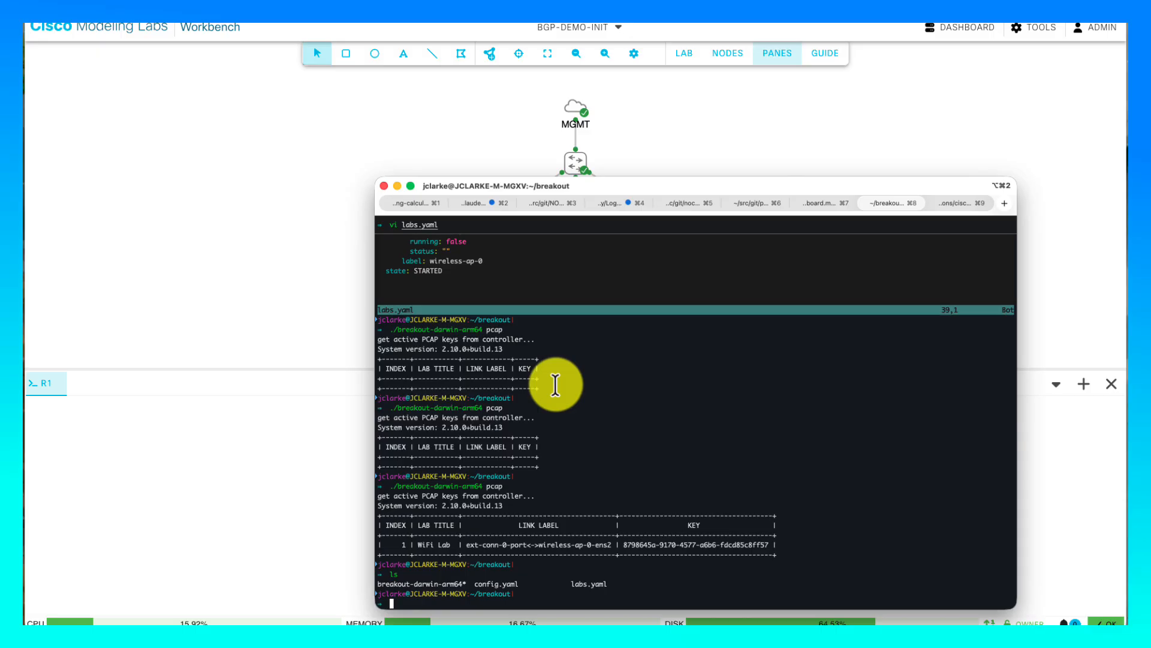
- Run ./breakout-darwin-arm64 and read through its usage help
key(Up)
key(Up)
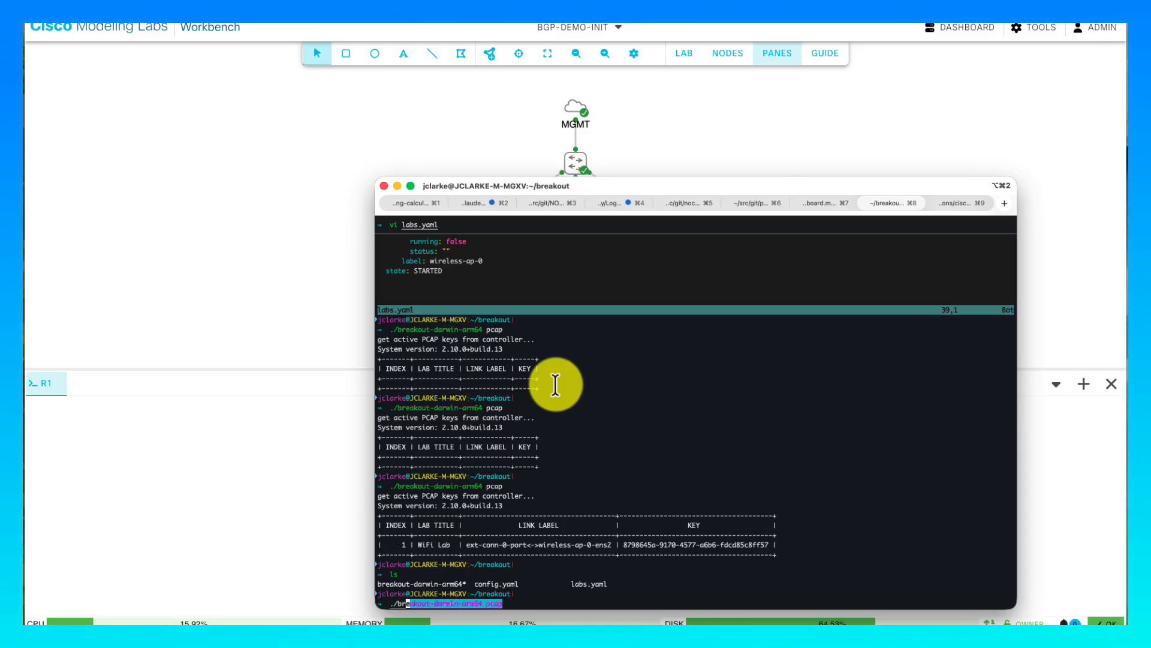
key(Tab)
key(Return)
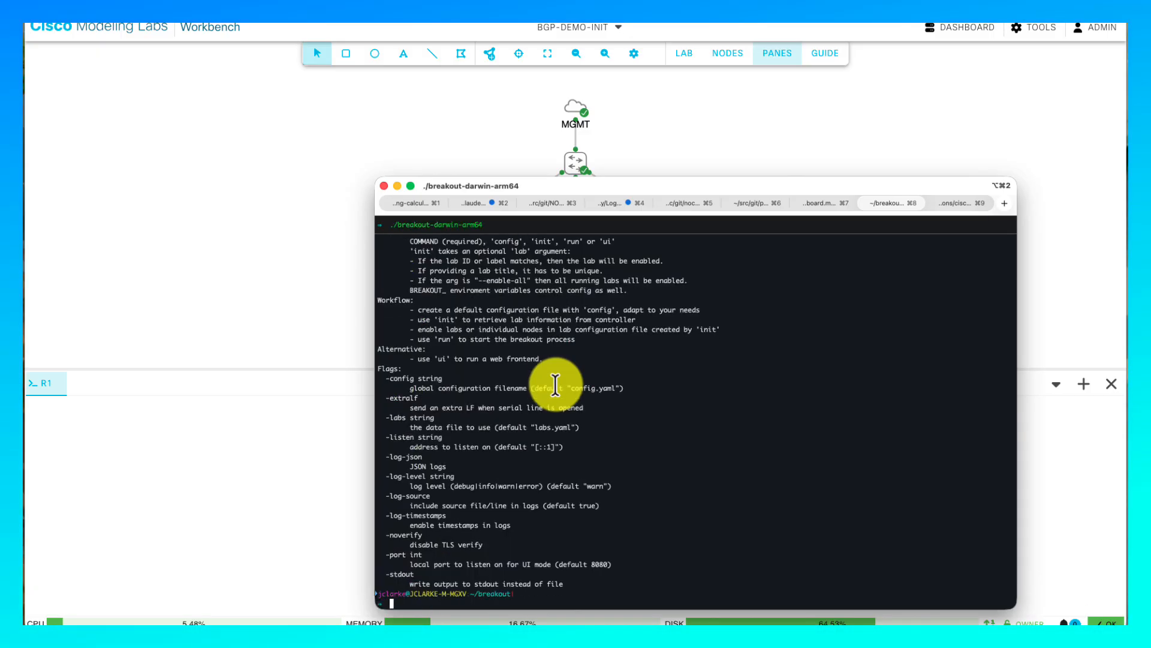
scroll(555, 385, up, 5)
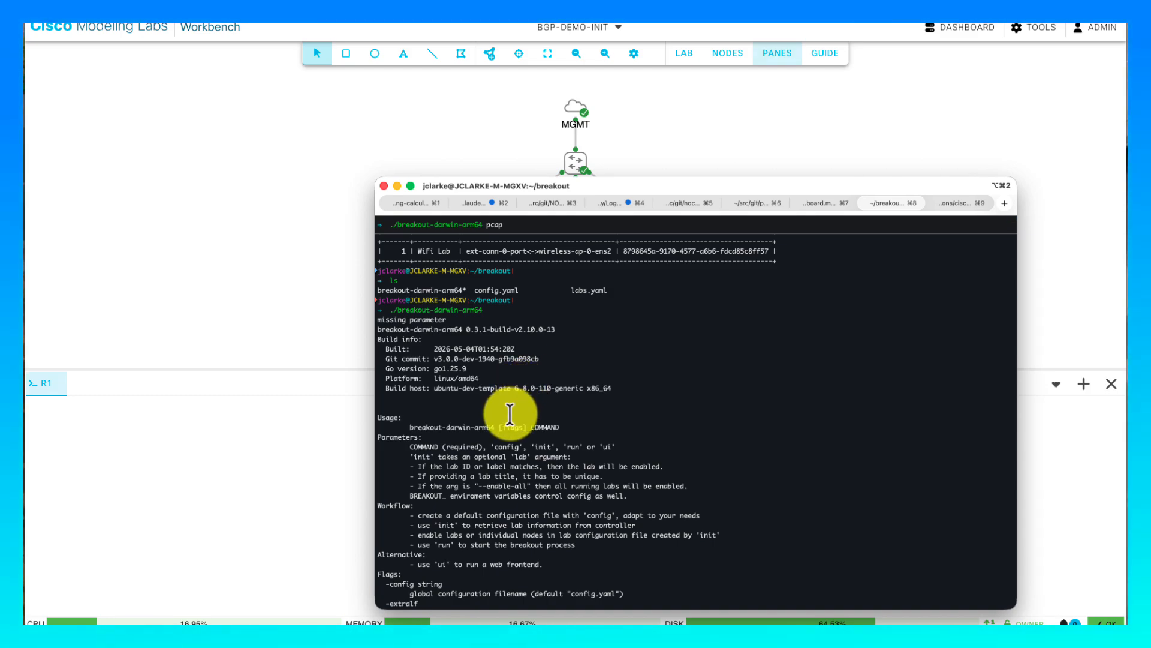
scroll(510, 414, down, 4)
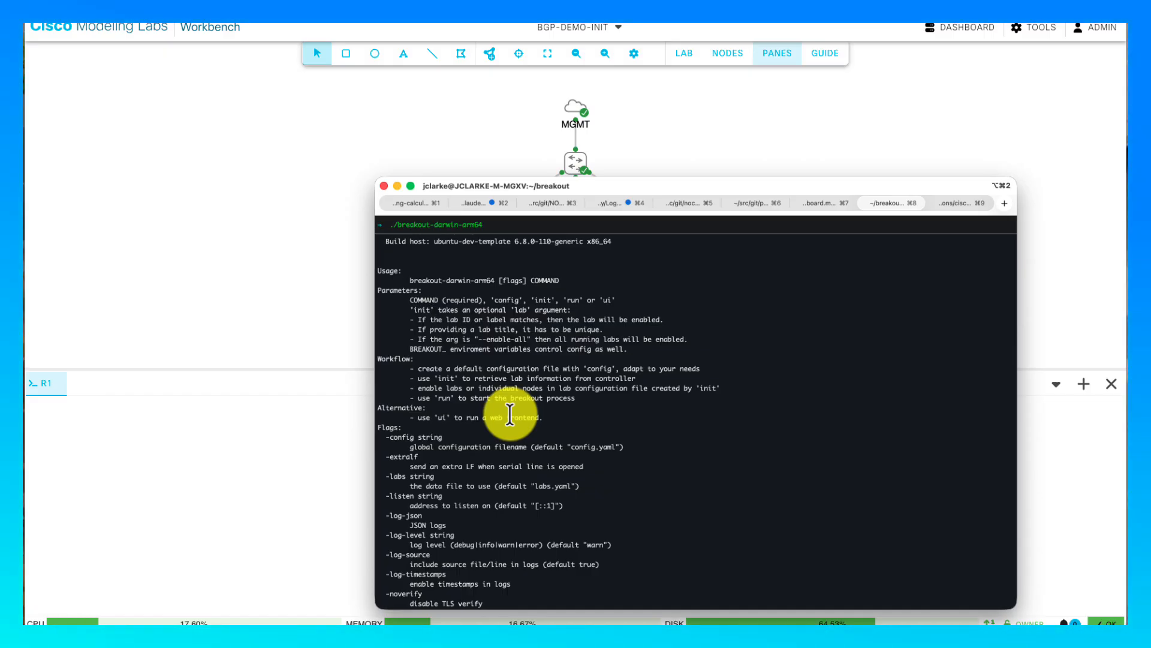
scroll(510, 414, down, 3)
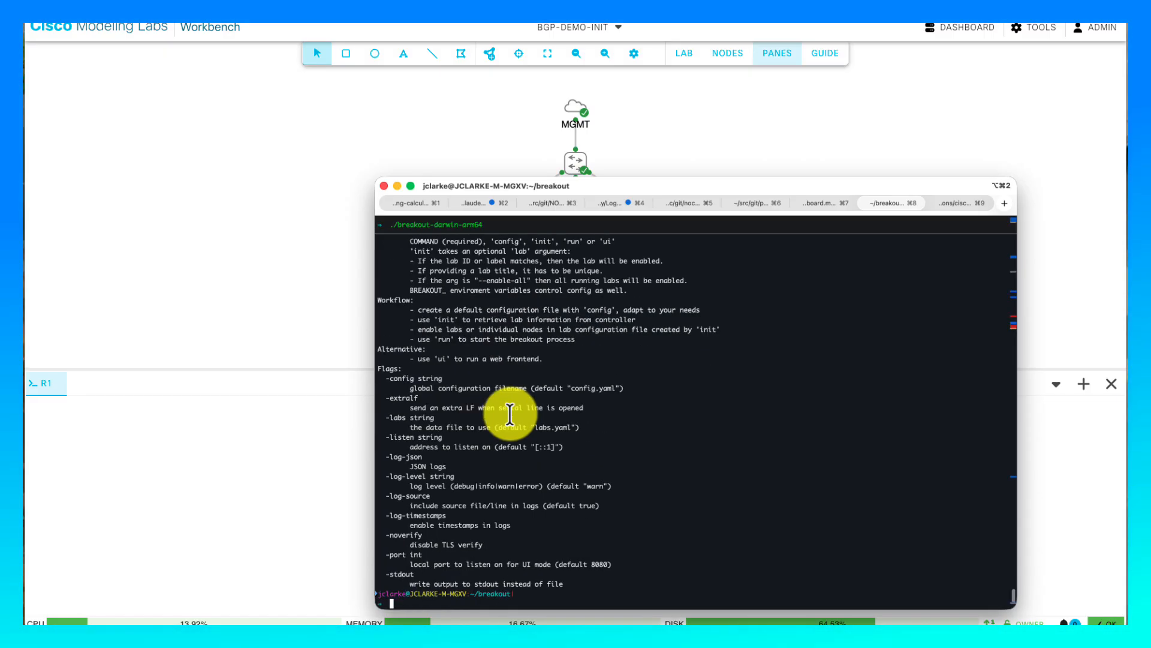
scroll(510, 414, up, 4)
scroll(510, 414, down, 3)
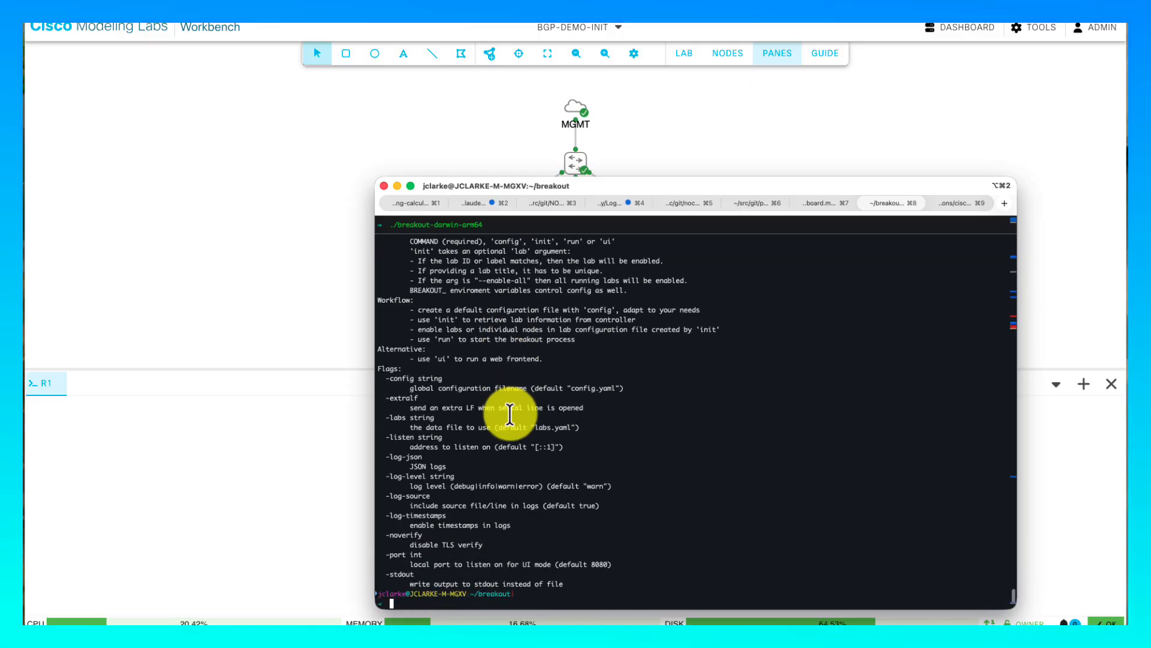
scroll(509, 412, up, 3)
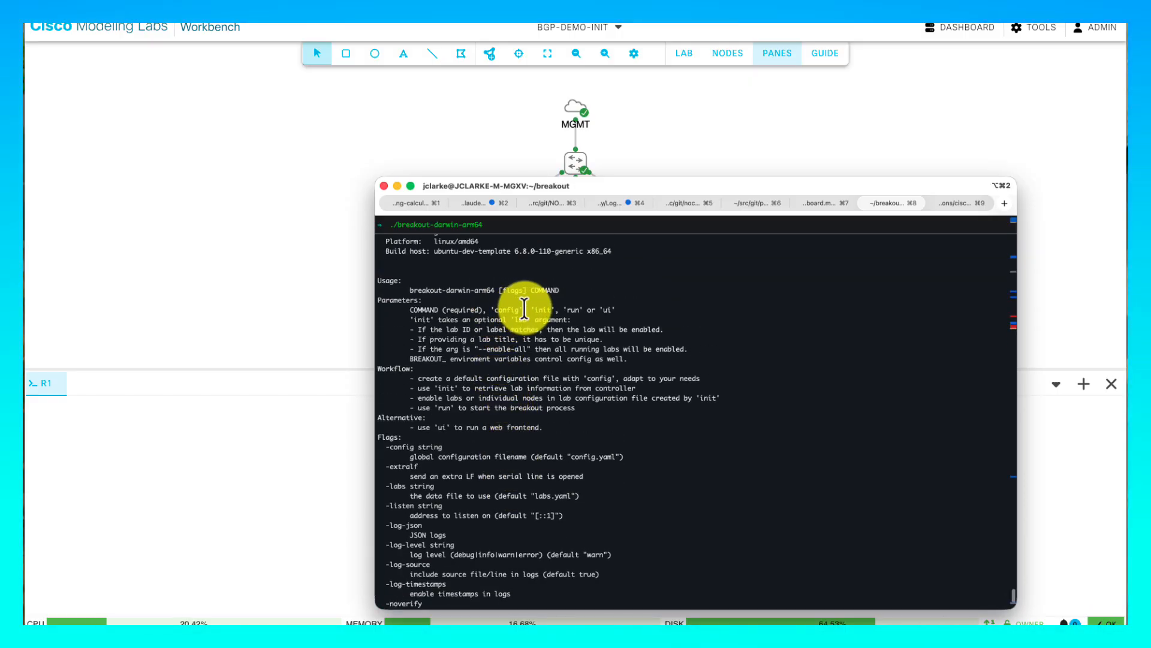
scroll(554, 352, up, 3)
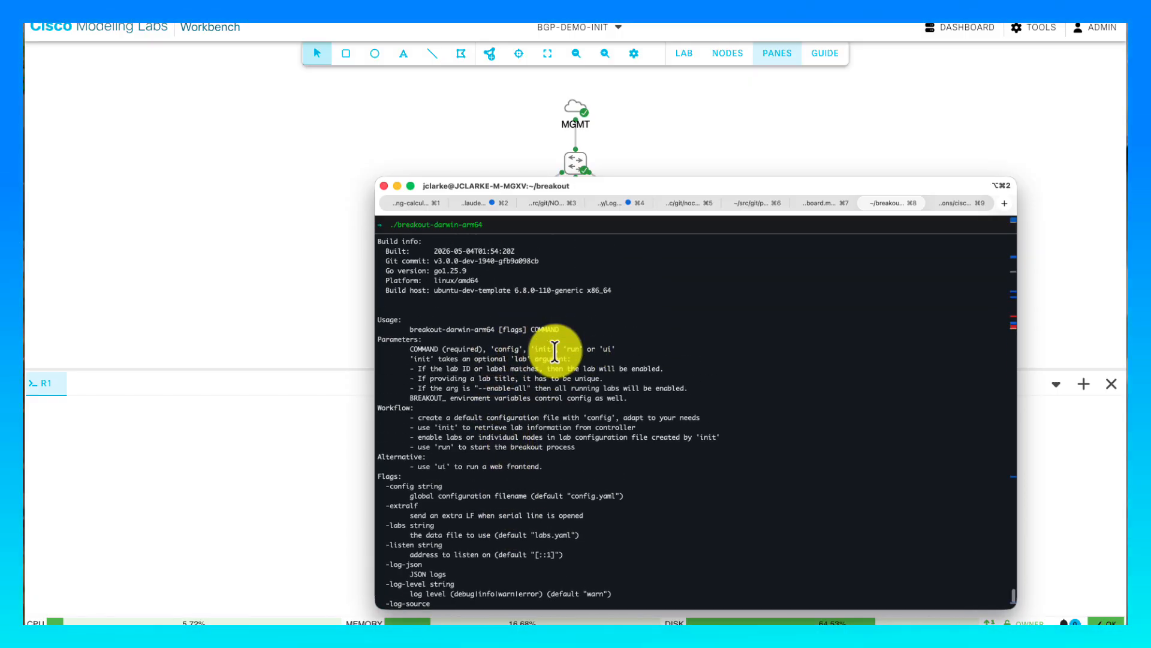
scroll(555, 352, down, 5)
- Run ./breakout-darwin-arm64 pcap, showing controller 2.10.0+build.13 and no active PCAP keys
key(Up)
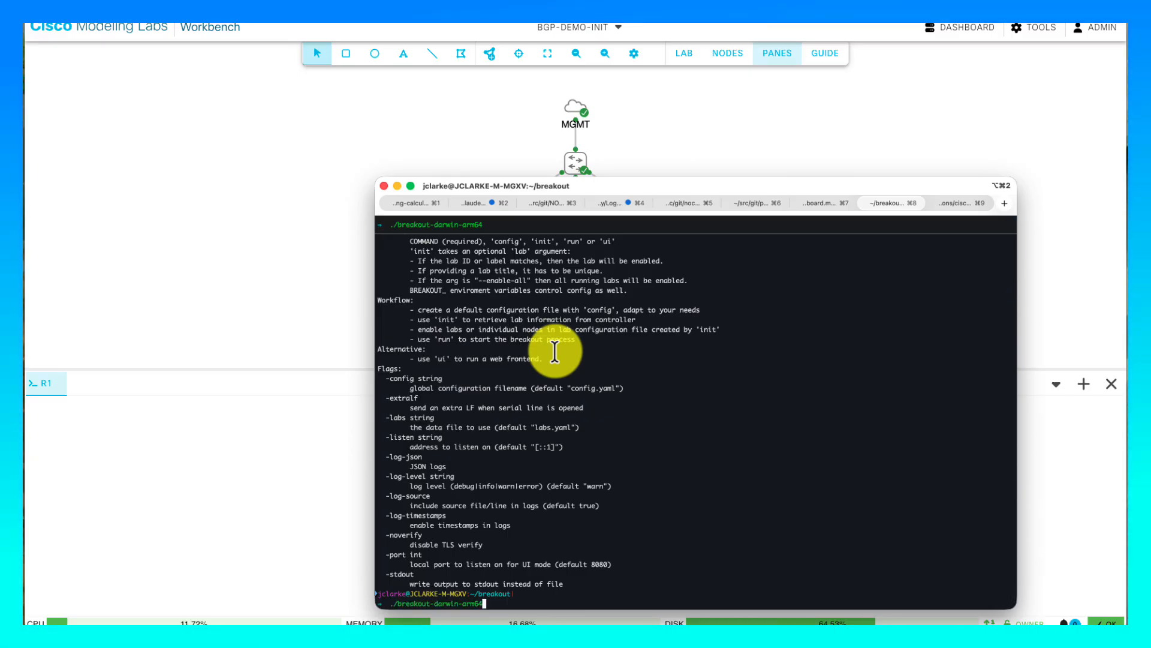
text(pcap)
key(Return)
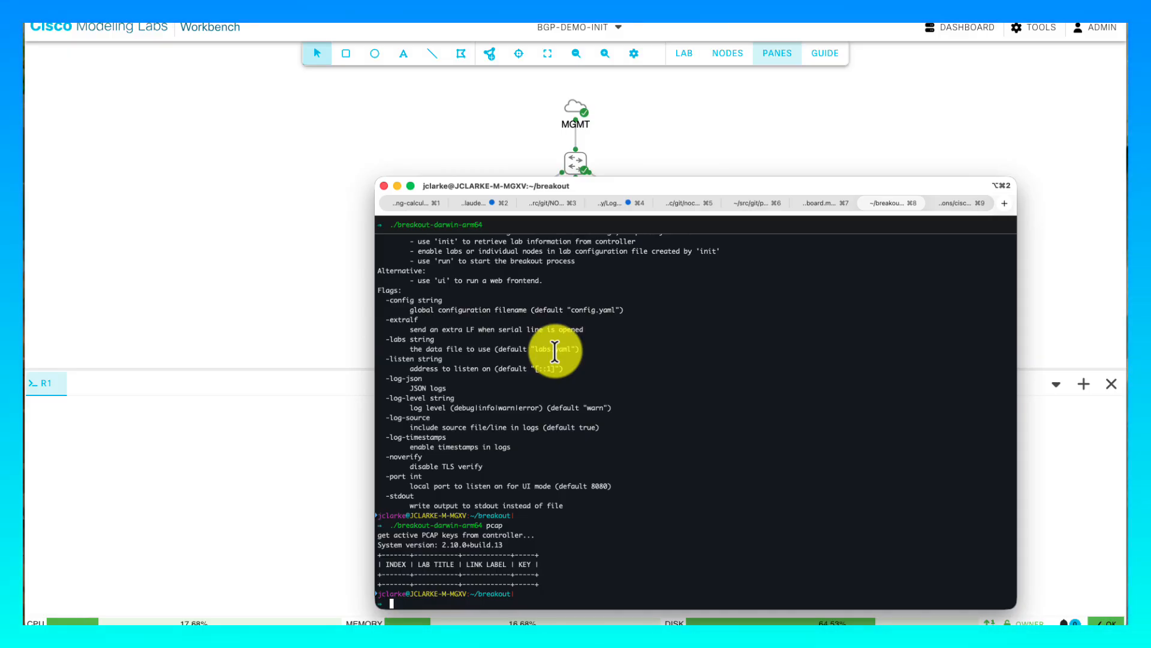
text(vi config.y)
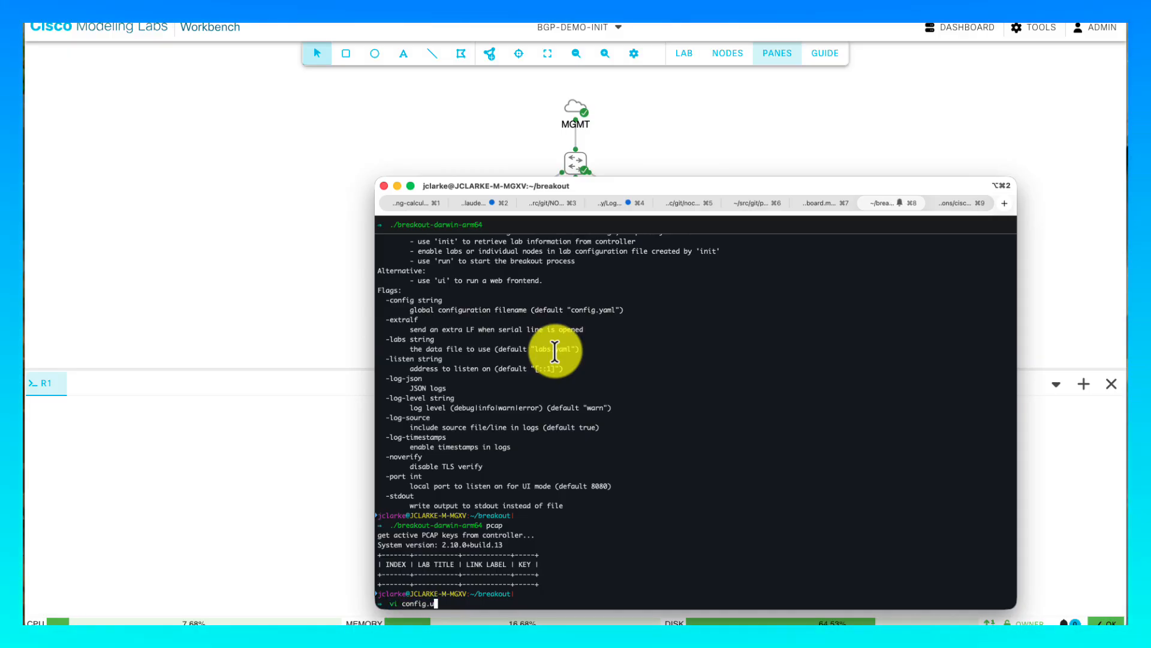
text(aml)
key(Return)
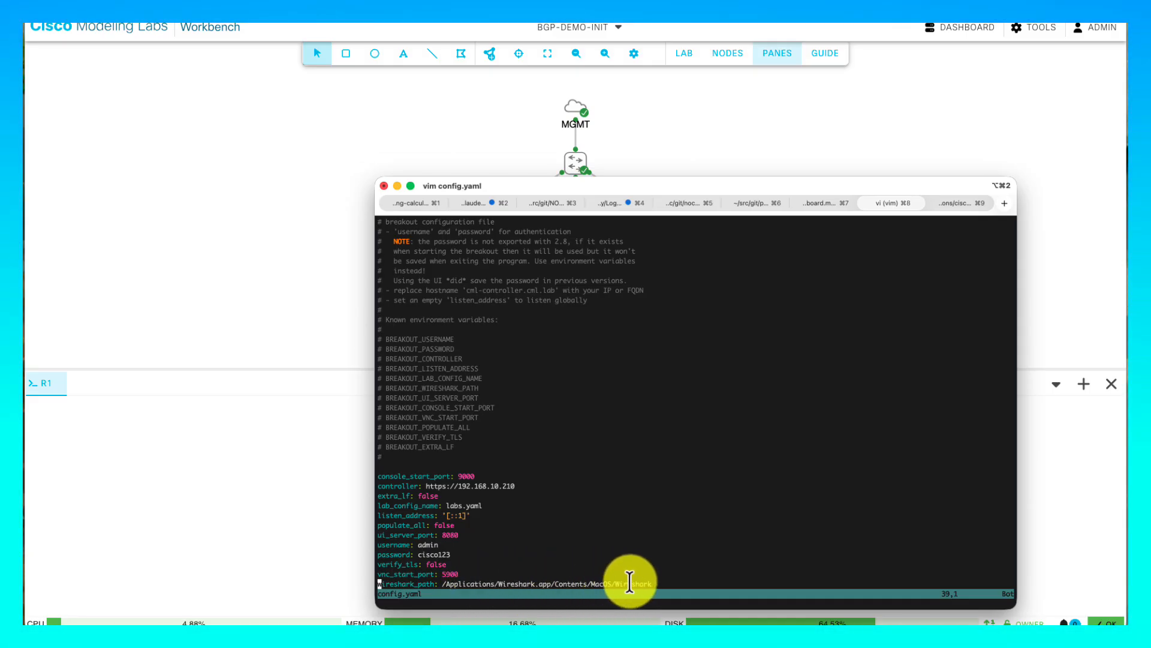
text(q)
key(Return)
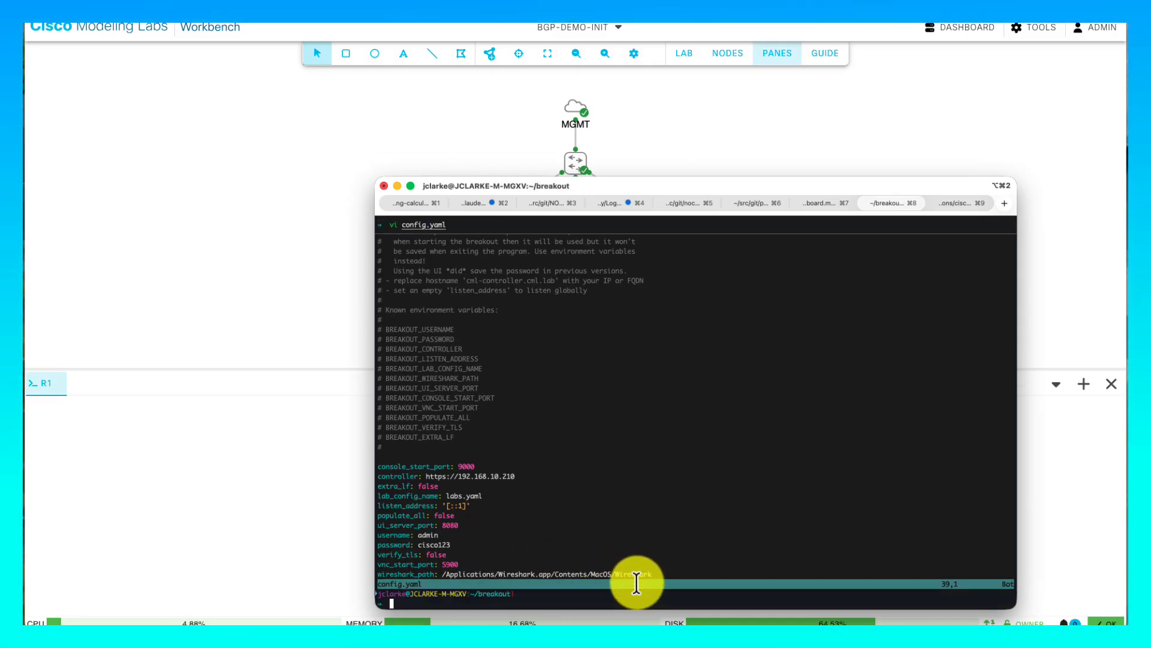
- Rerun the pcap key listing, still empty, and return to the lab workbench
key(Up)
key(Return)
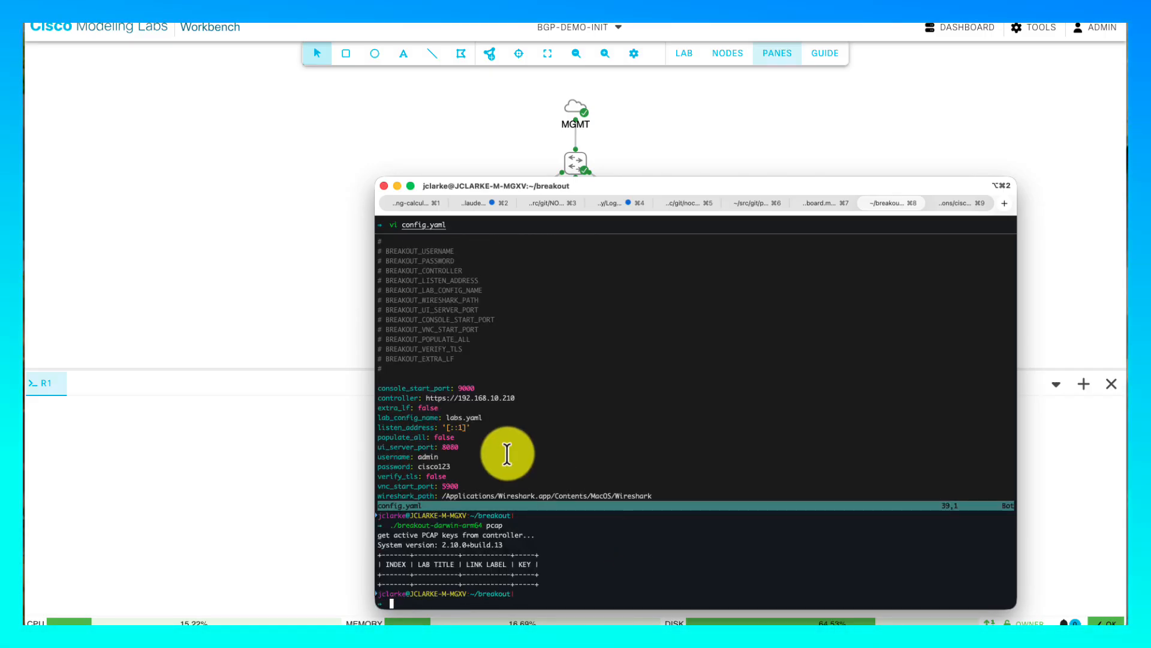
click(346, 300)
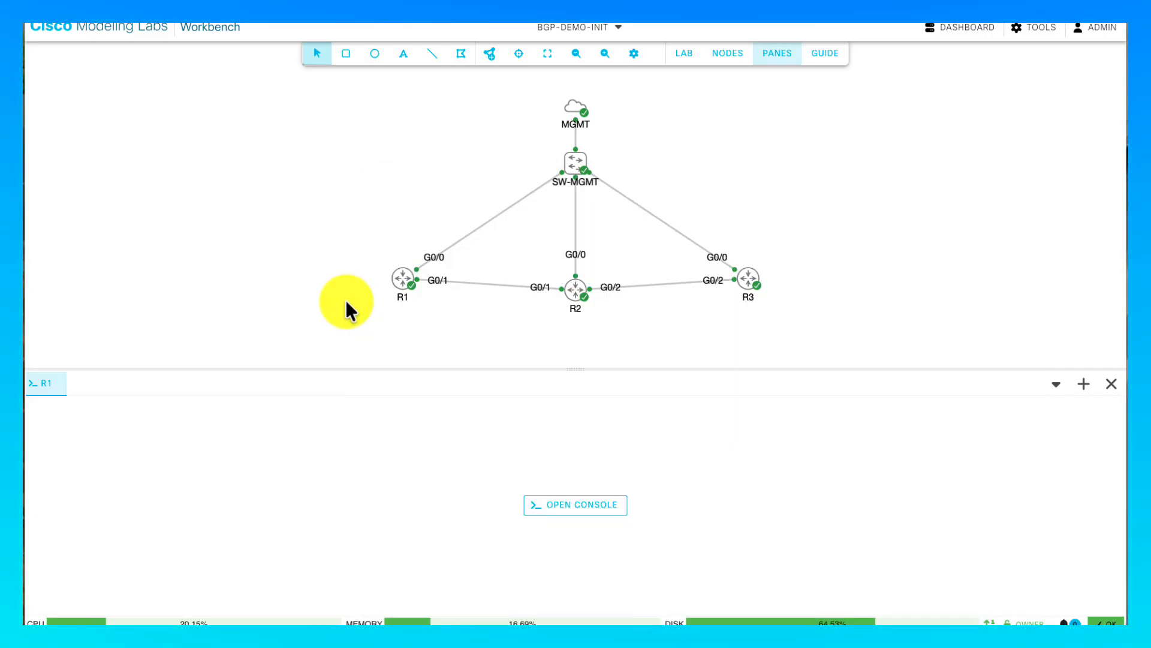
- Start a packet capture on R1's GigabitEthernet0/1 link to R2
click(483, 282)
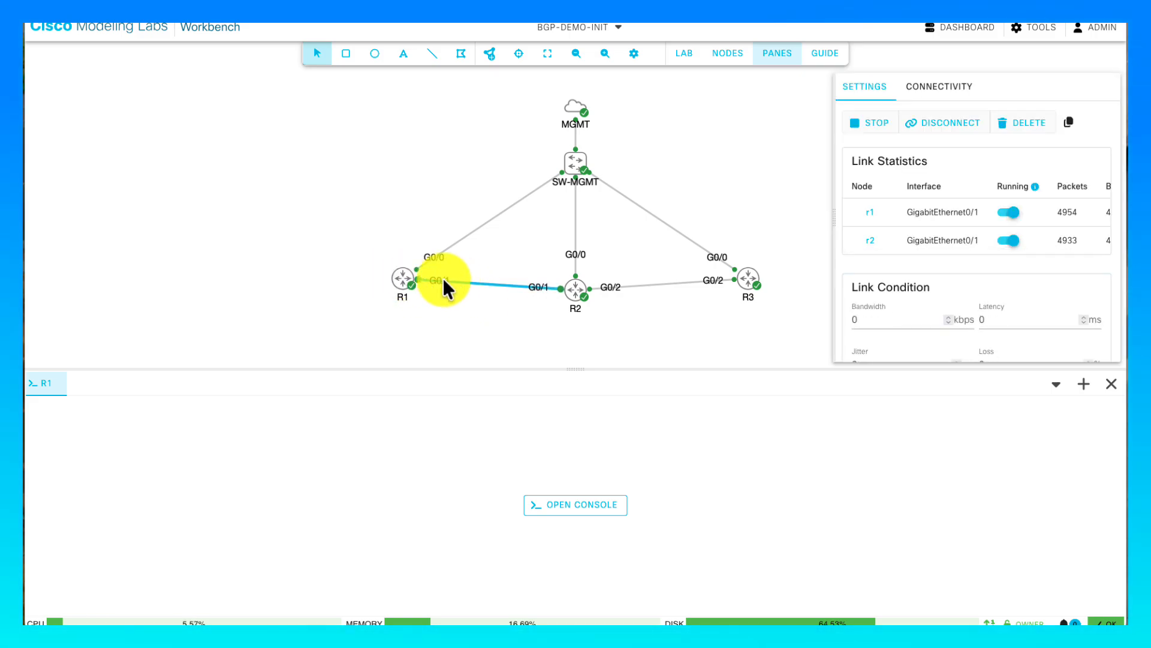
right_click(509, 285)
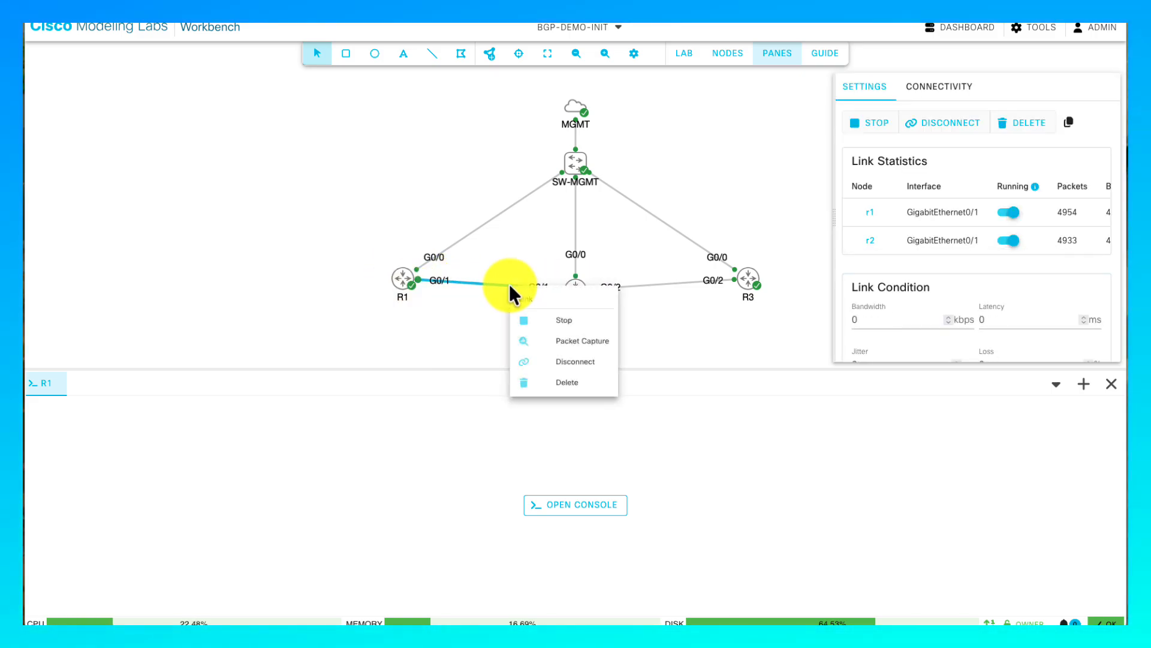
click(556, 339)
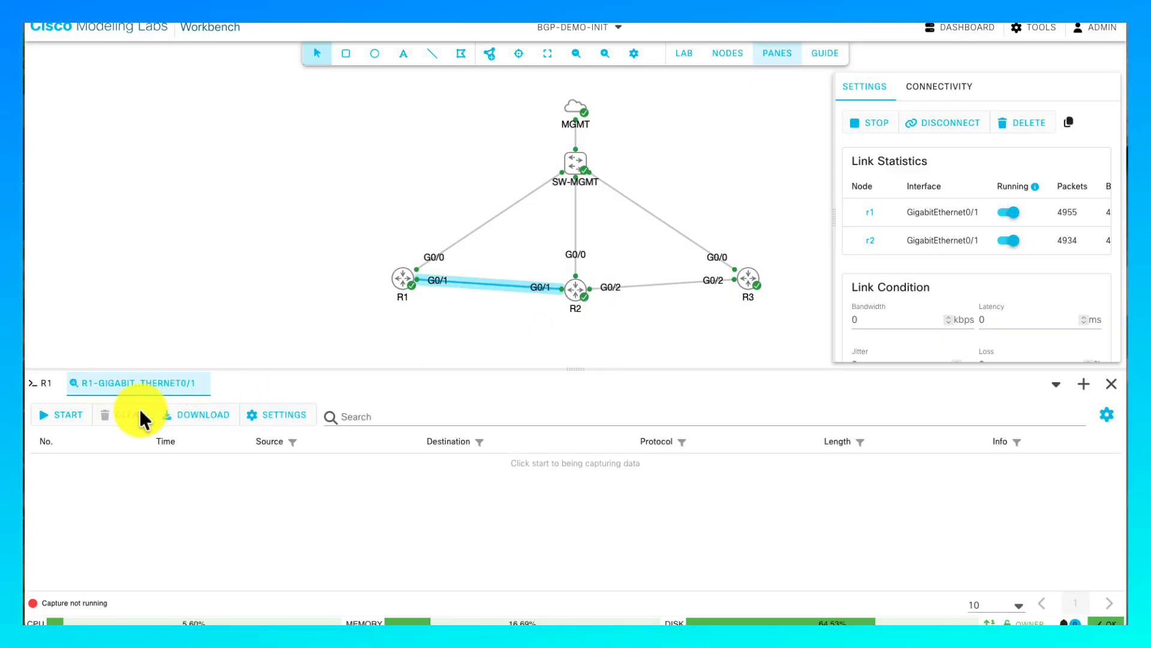
click(67, 416)
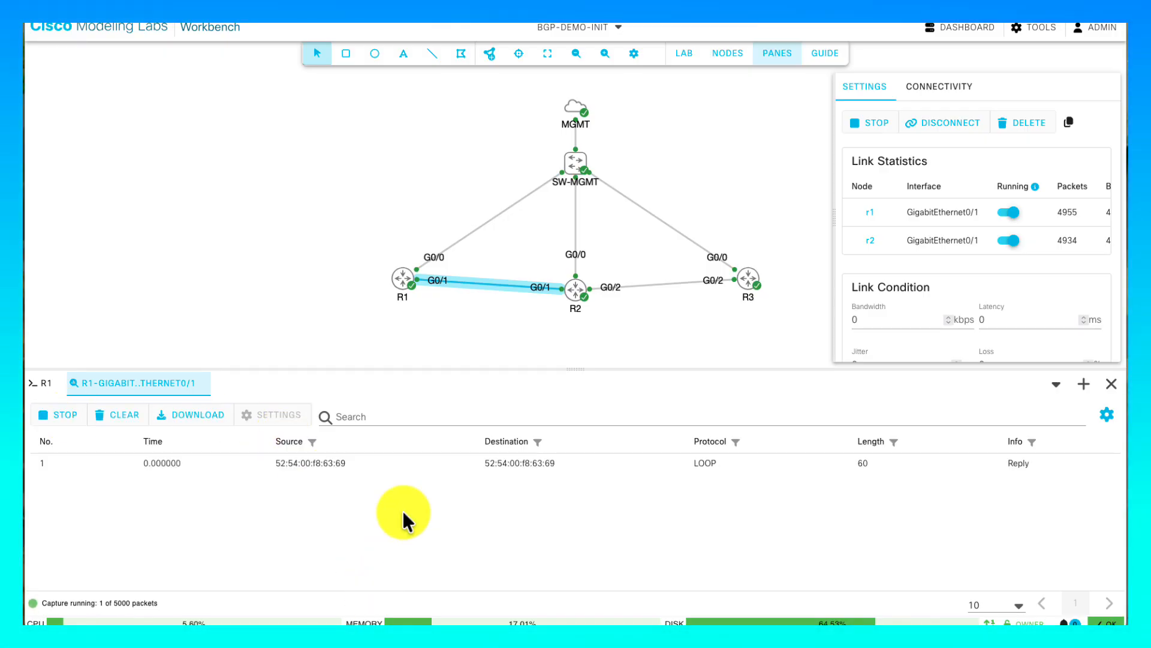
- List the active PCAP keys with ./breakout-darwin-arm64 pcap in the Breakout terminal
key(super+Tab)
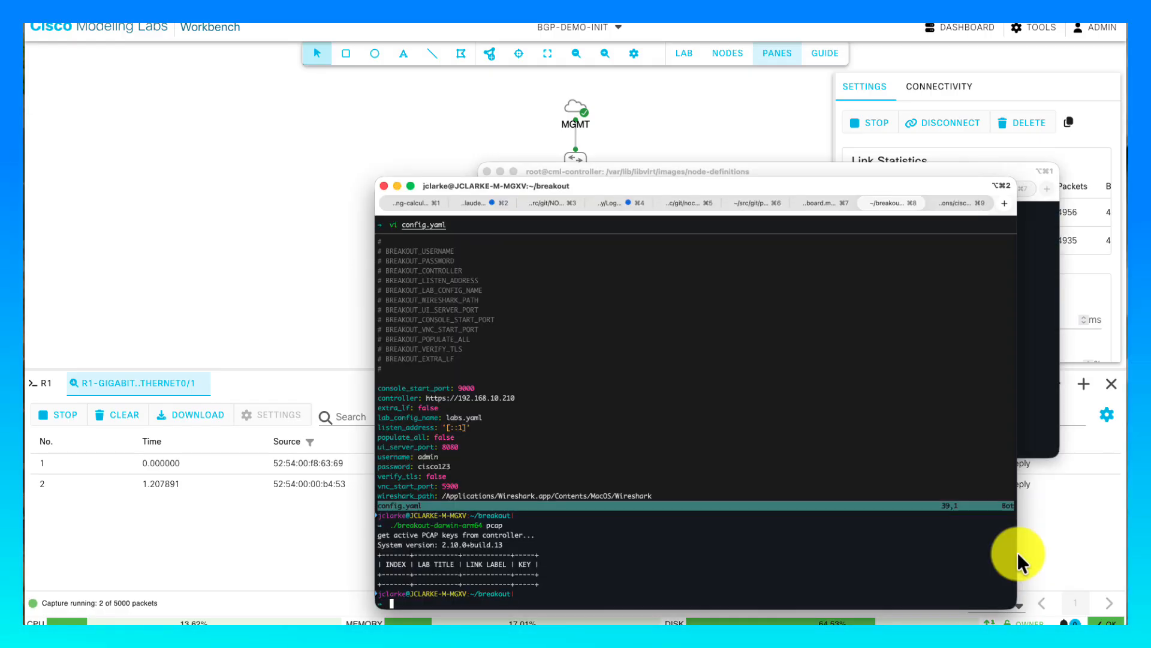
click(872, 433)
key(Up)
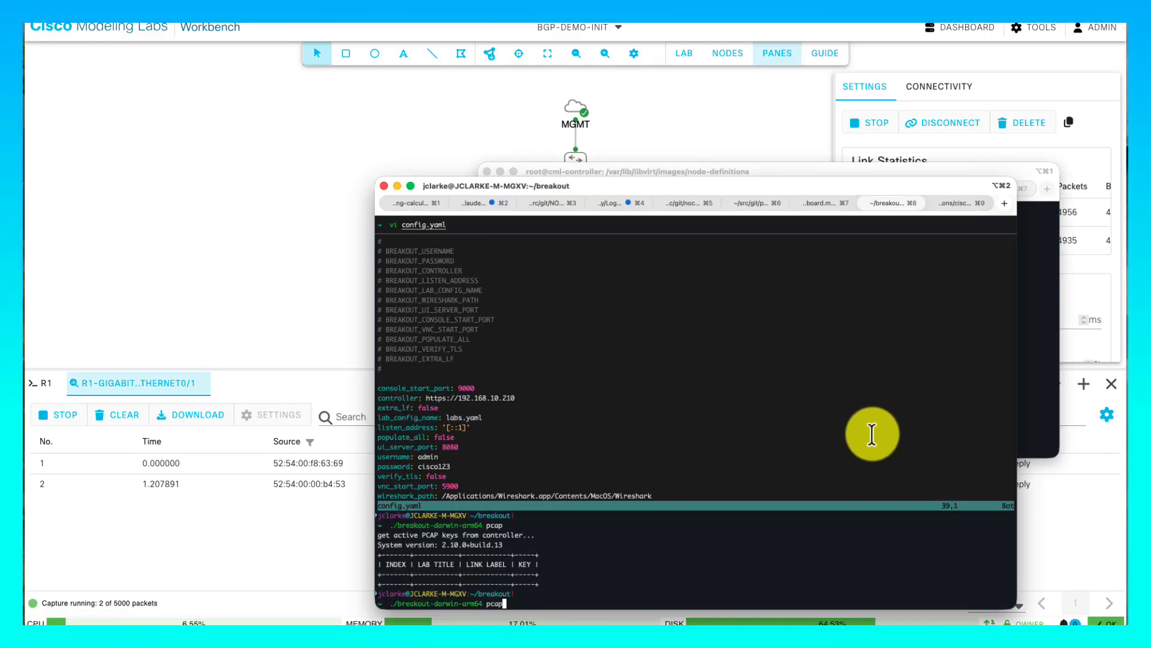
key(Return)
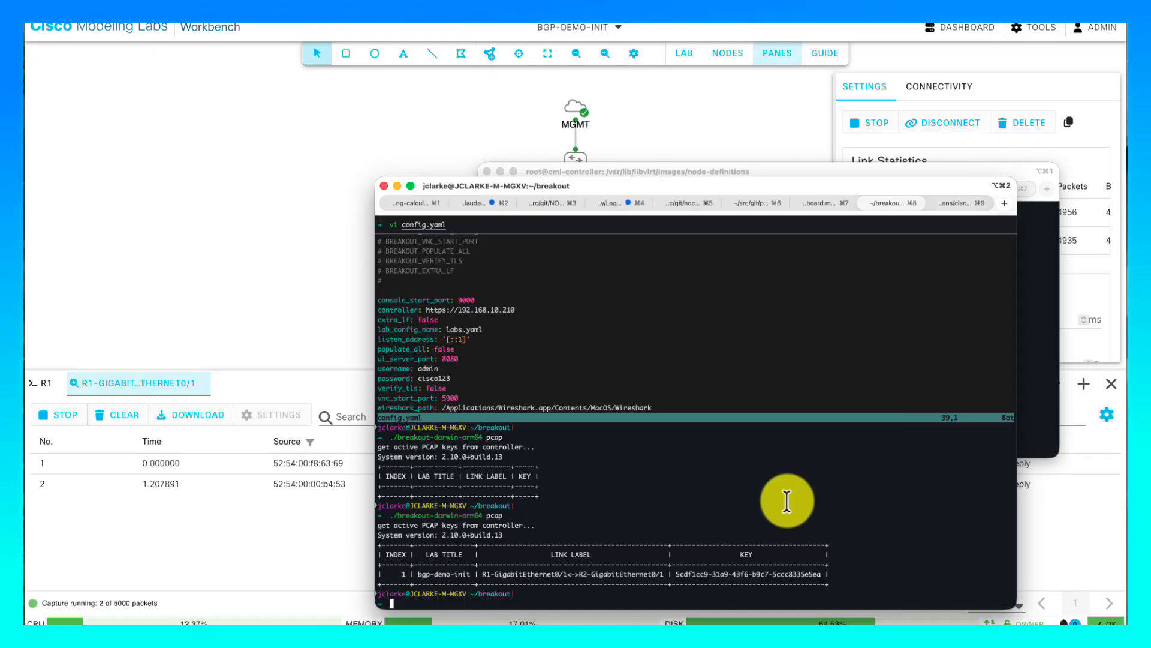
- Rerun the pcap command with the R1–R2 link's key appended to stream it into Wireshark
double_click(760, 575)
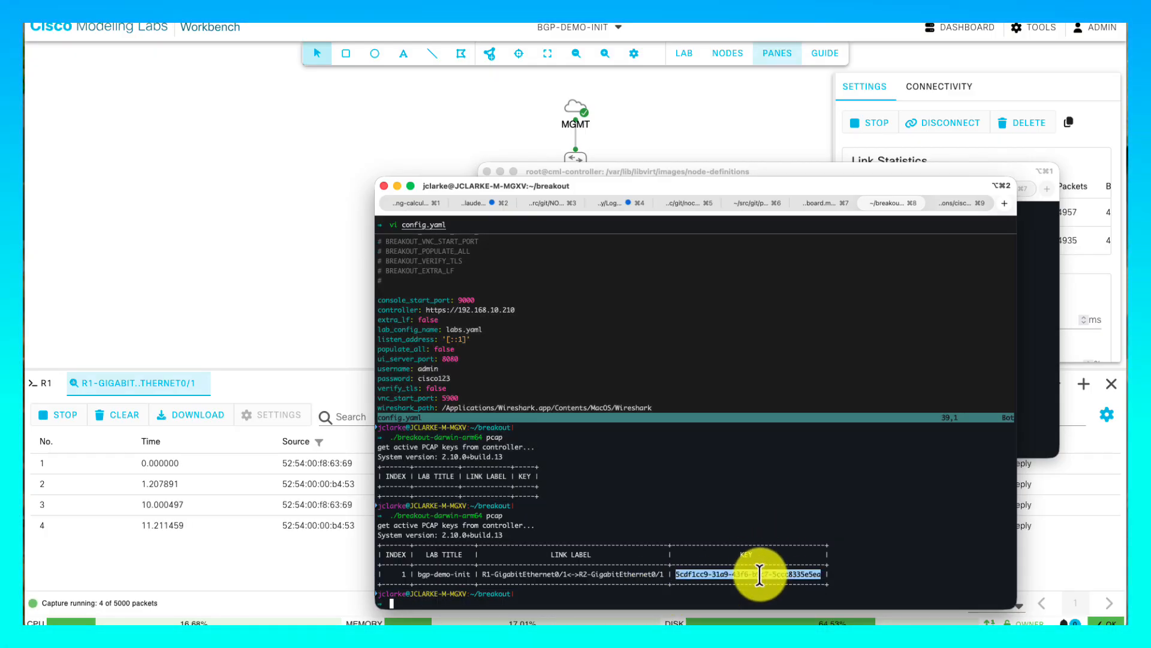
key(Up)
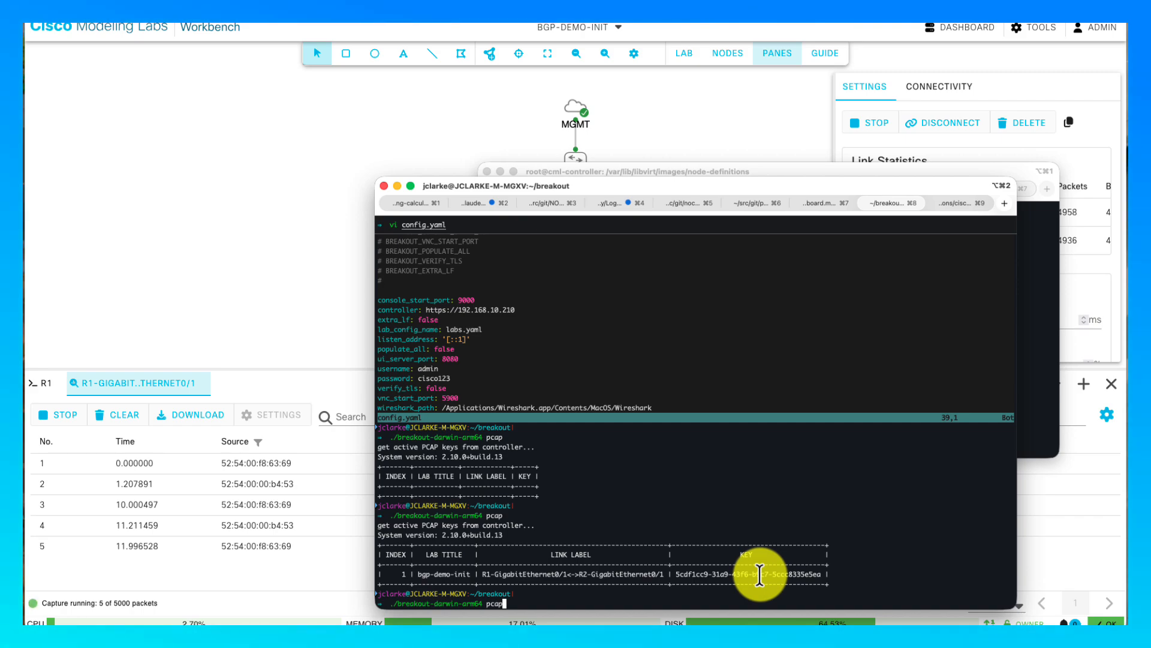
text(5cdf1cc9-31a9-43f6-b9c7-5ccc8335e5ea)
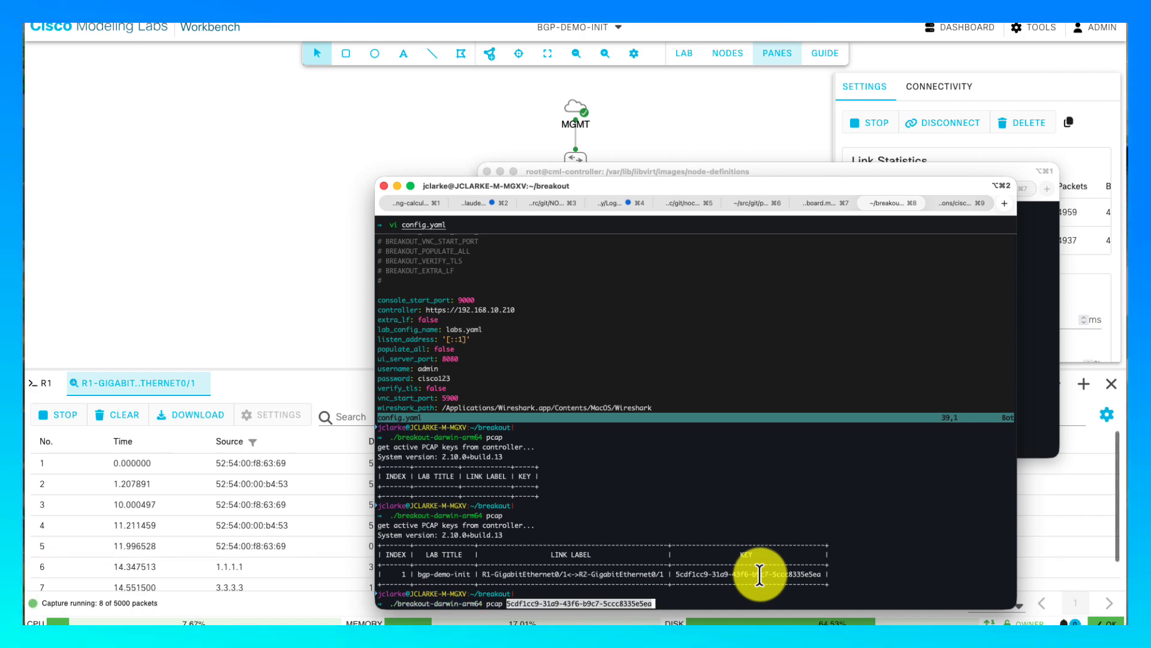
key(Return)
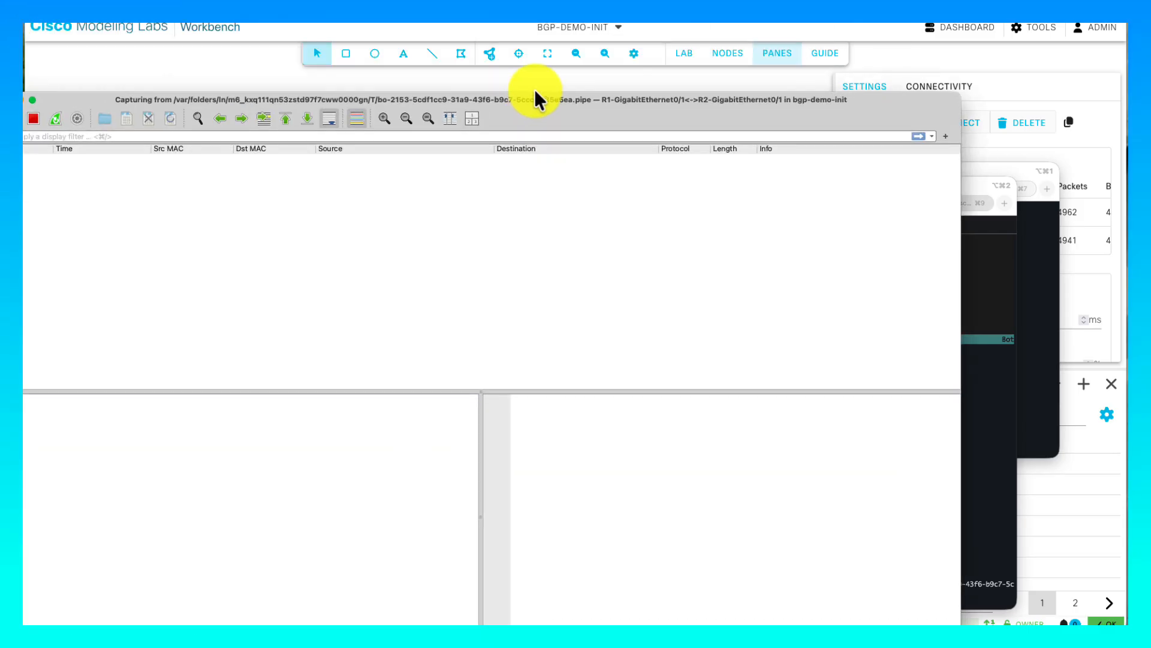
- Enlarge and centre the Wireshark live capture window, then return to the lab workbench
drag(534, 98, 649, 57)
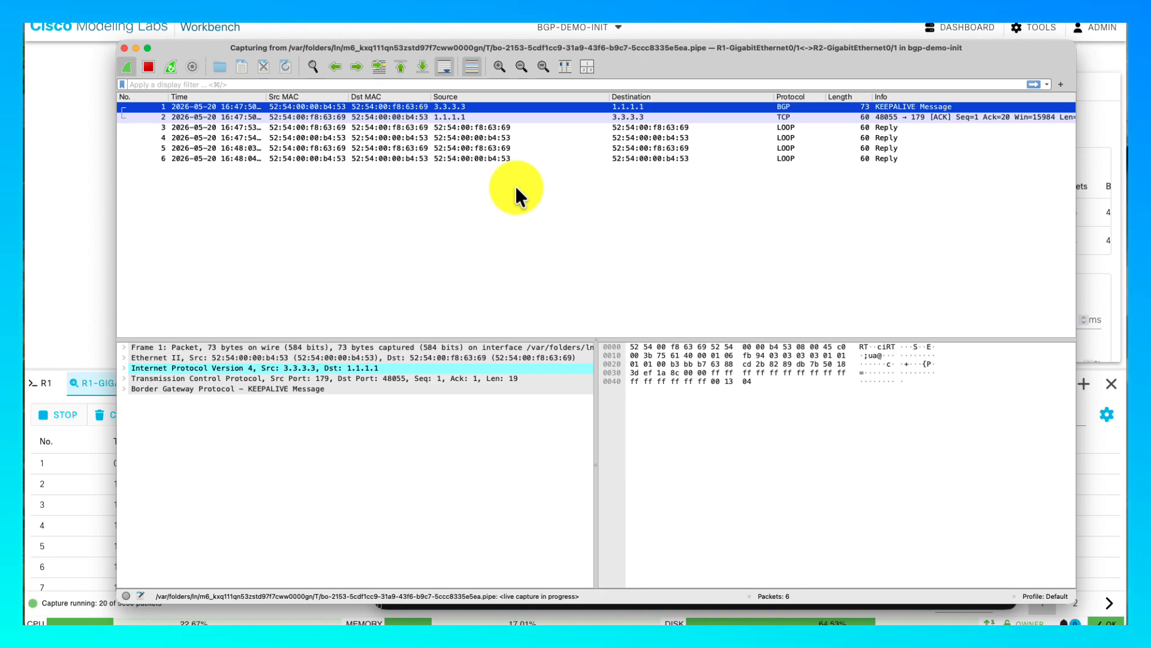
click(75, 292)
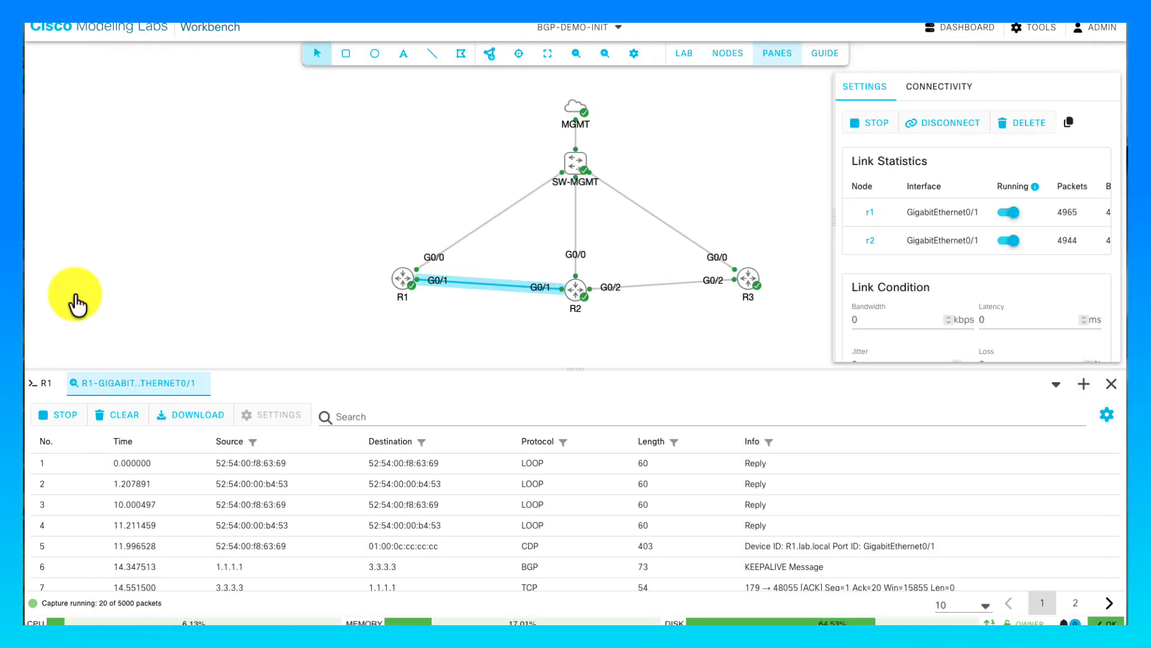
- Open and connect to router R1's console in the bottom pane
right_click(398, 280)
click(437, 418)
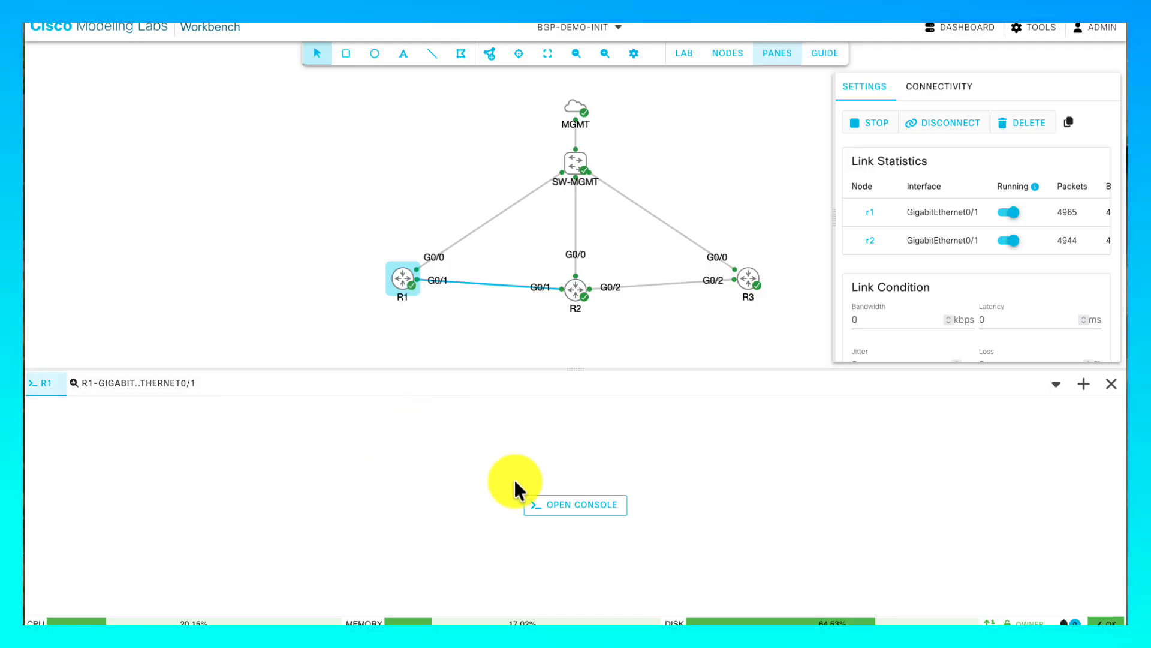
click(566, 503)
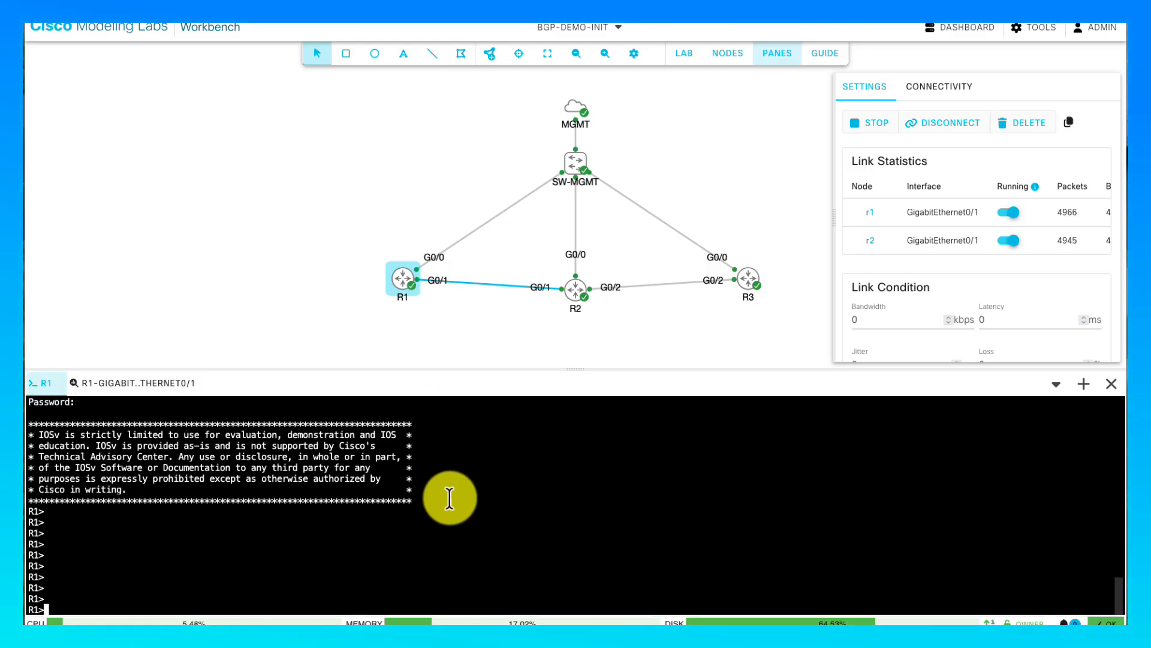
- Enter privileged mode on R1 and reset all BGP sessions with clear ip bgp *
text(en)
key(Return)
key(Return)
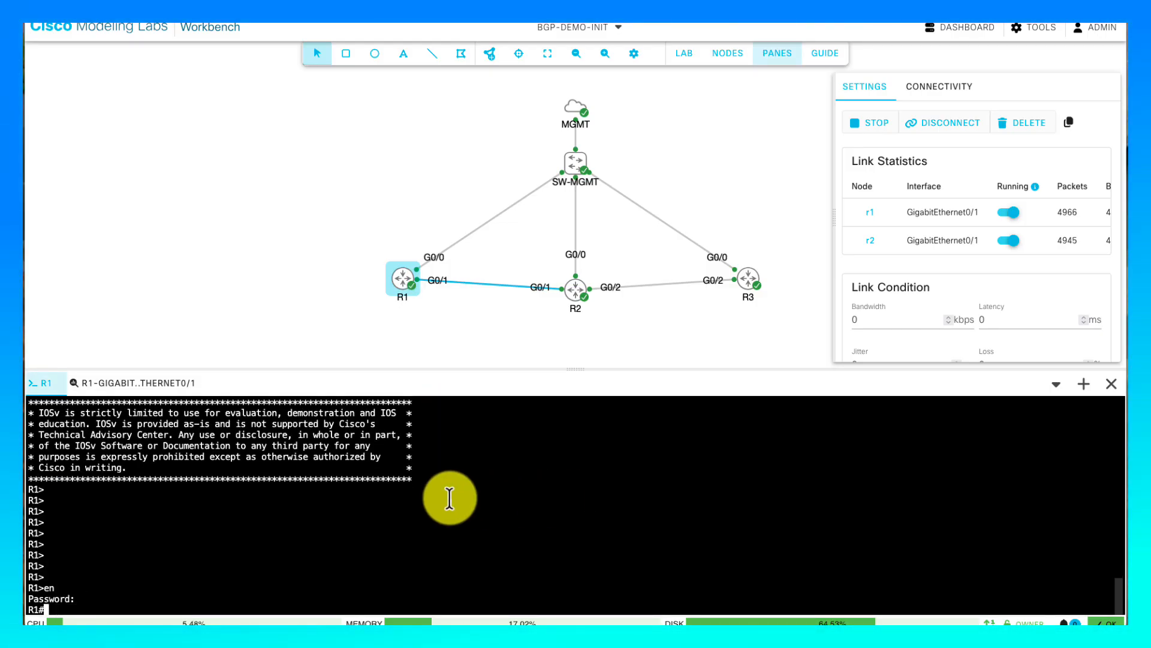
text(clear ip bgp )
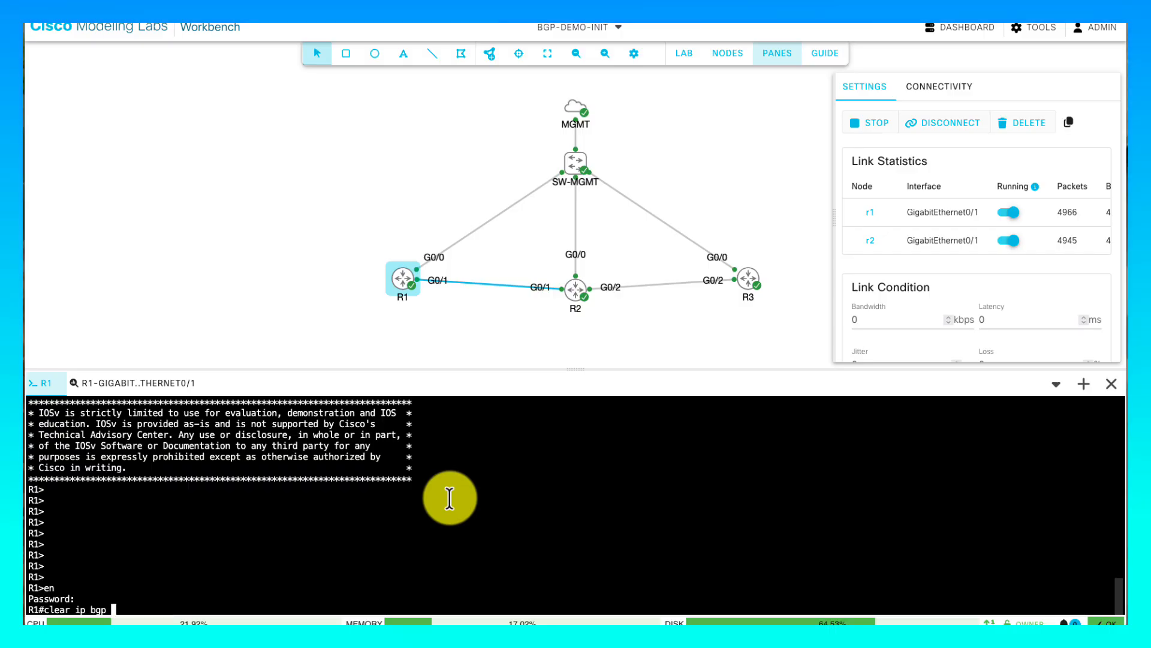
text(?)
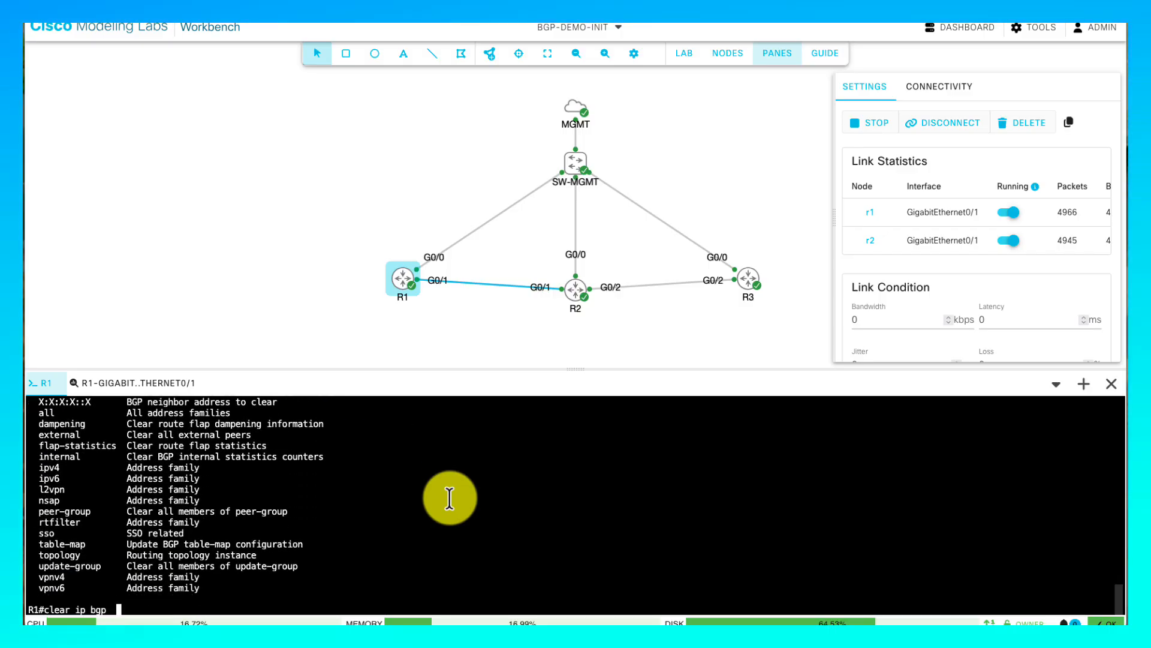
text(*)
key(Return)
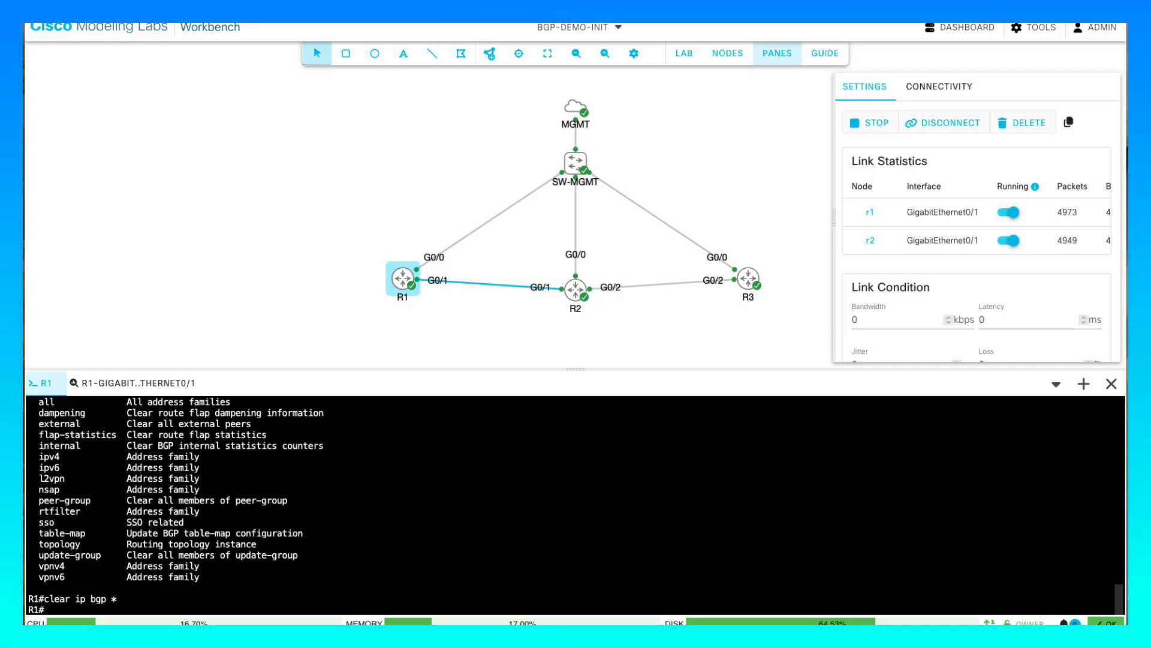
key(super+Tab)
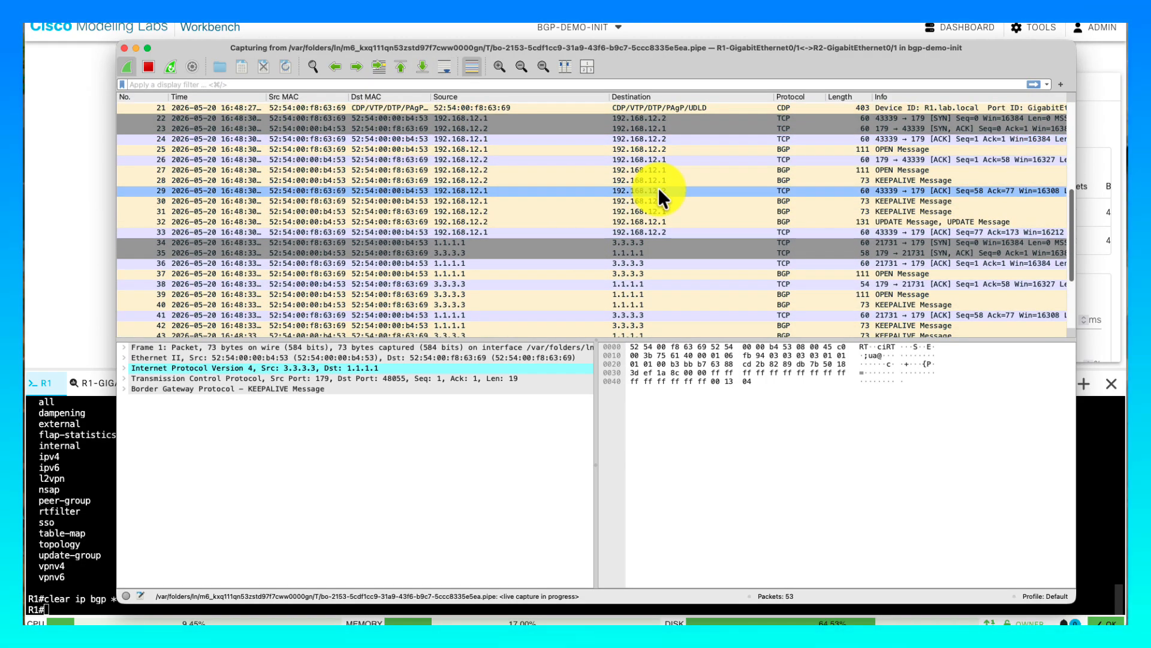
- Expand packet 49's BGP UPDATE details to show the NLRI prefix 10.3.3.0/24
scroll(657, 187, down, 1)
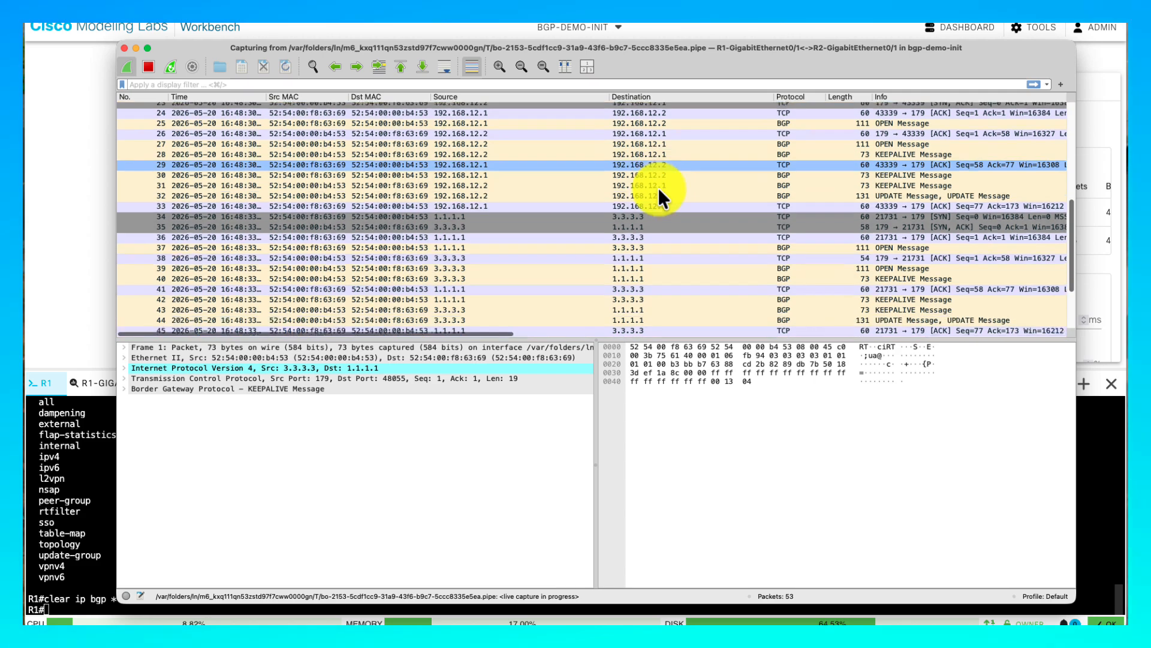
scroll(705, 236, down, 3)
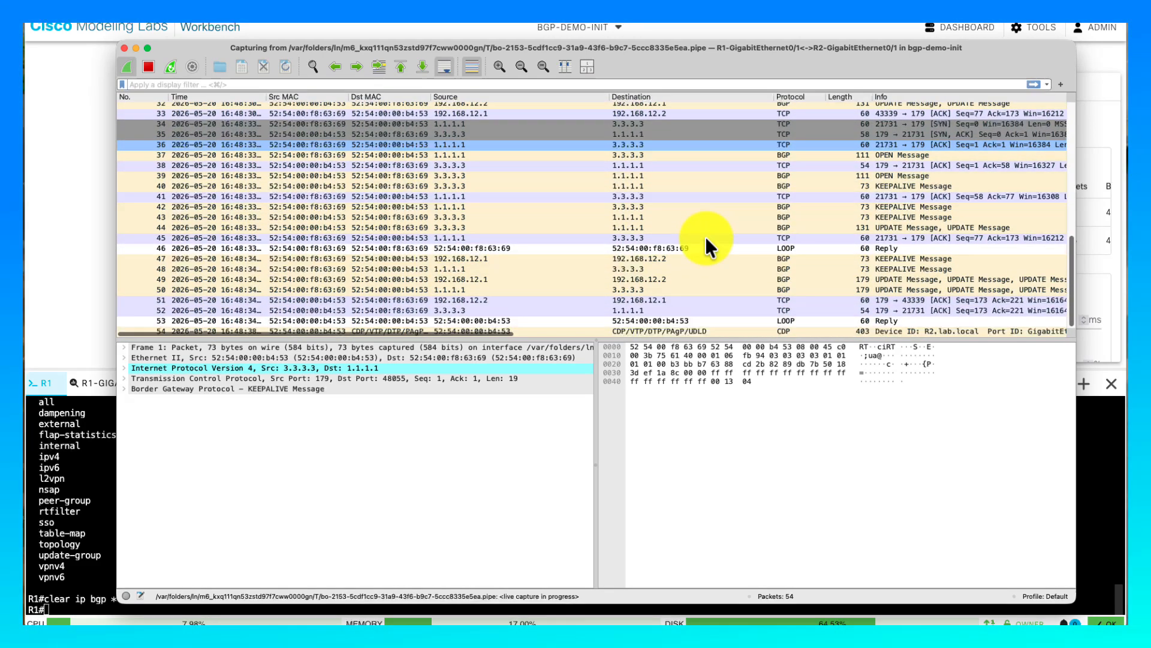
click(674, 278)
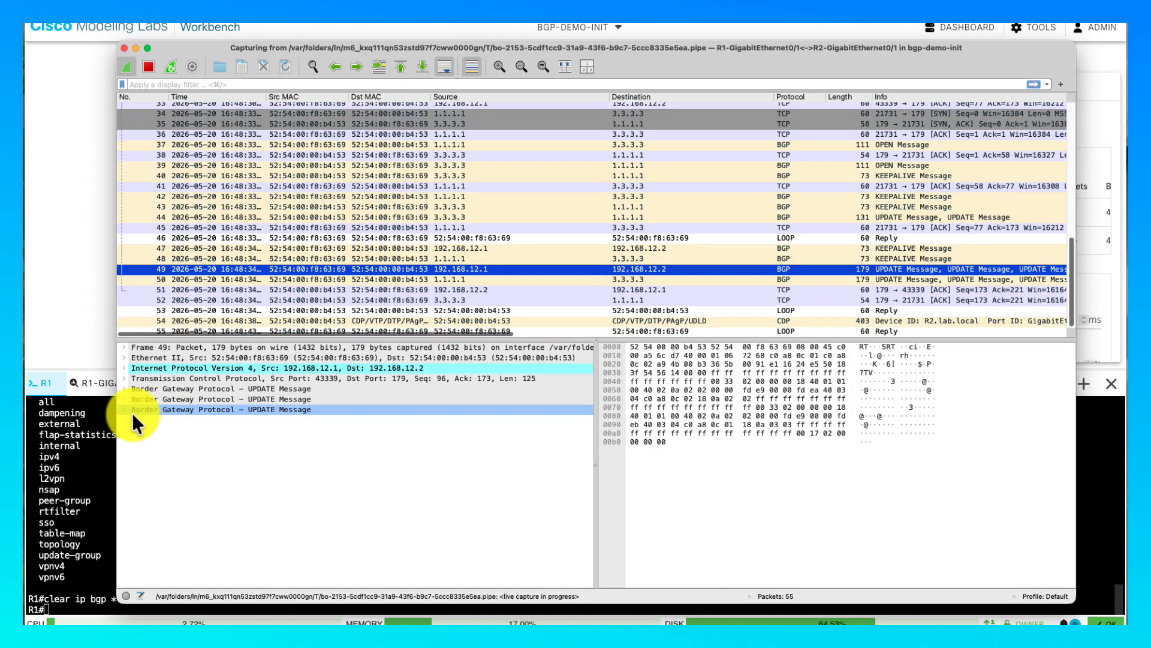
click(122, 409)
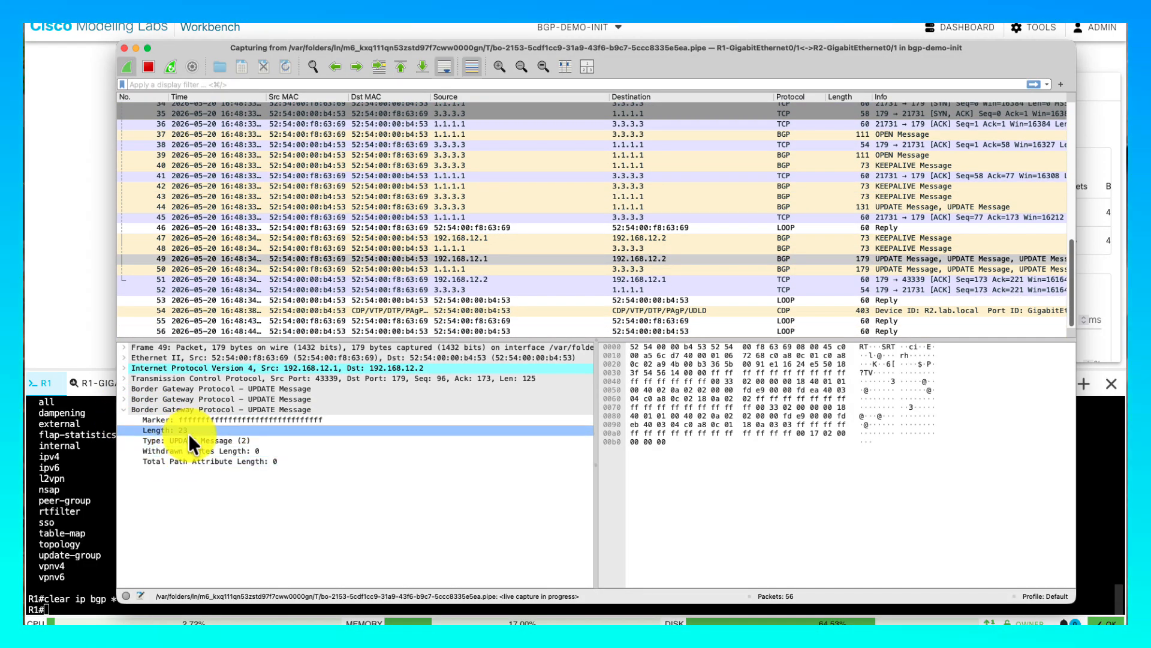
click(122, 395)
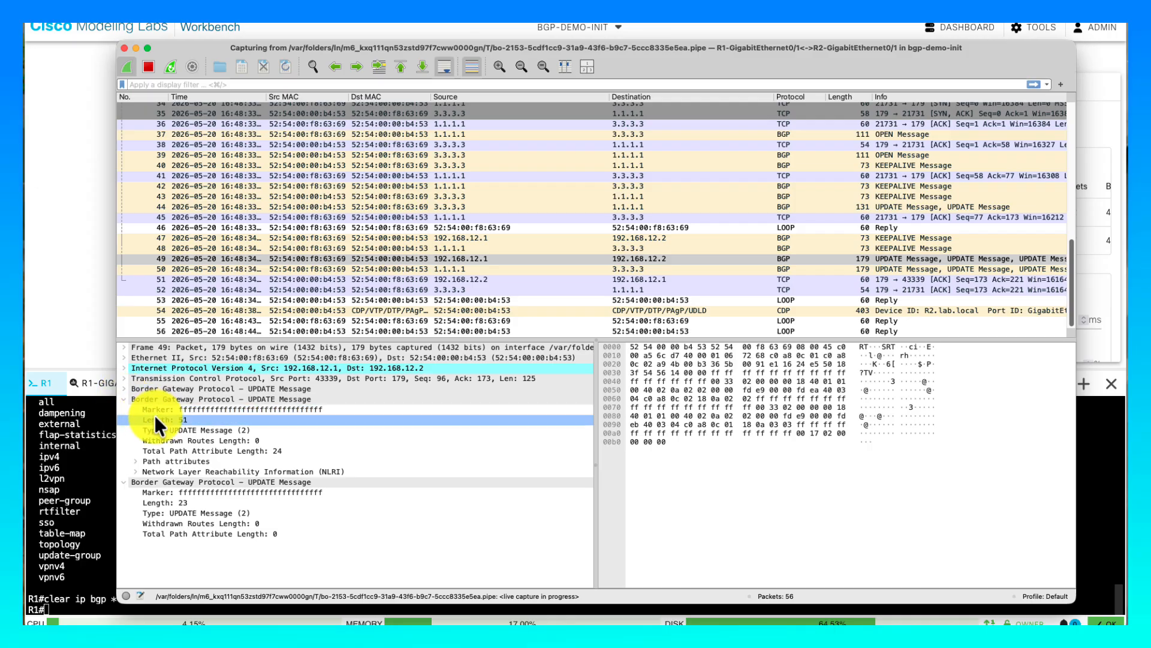
click(134, 469)
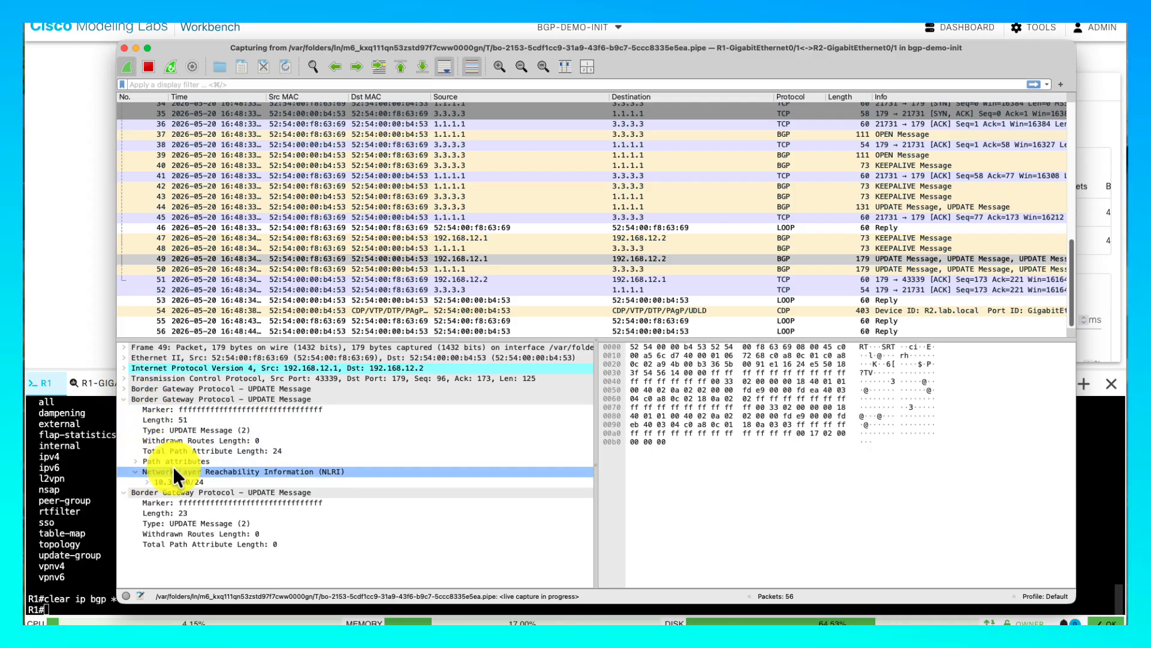
click(146, 482)
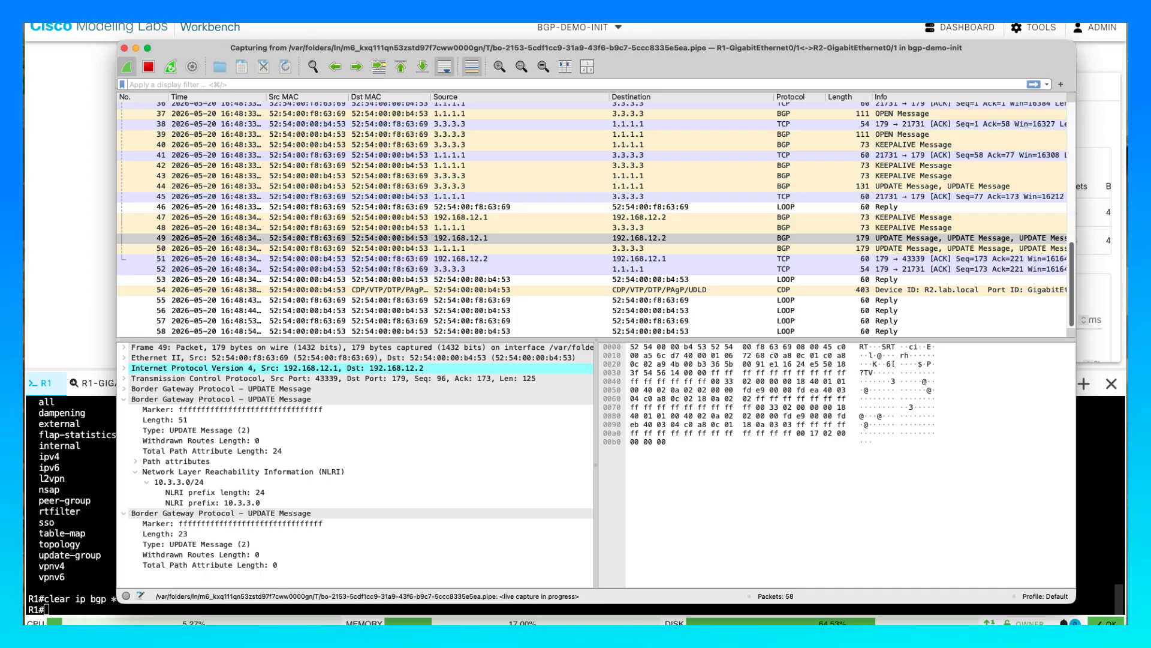
- Follow the TCP stream of packet 51, the BGP session ACK
click(295, 186)
click(299, 260)
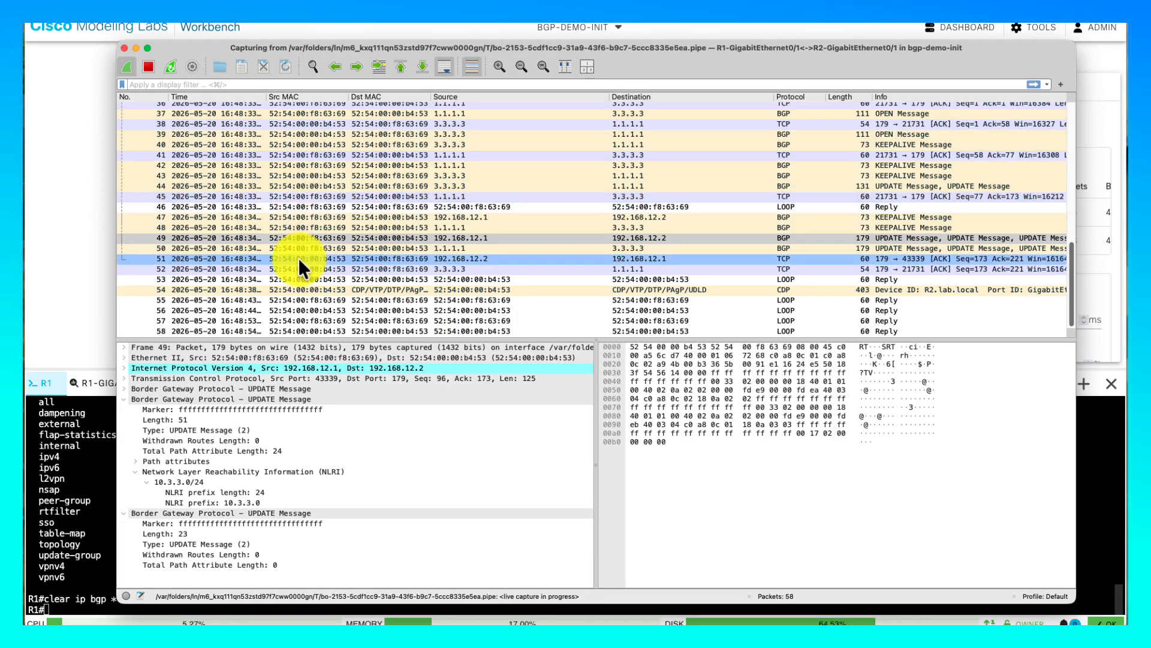
right_click(298, 257)
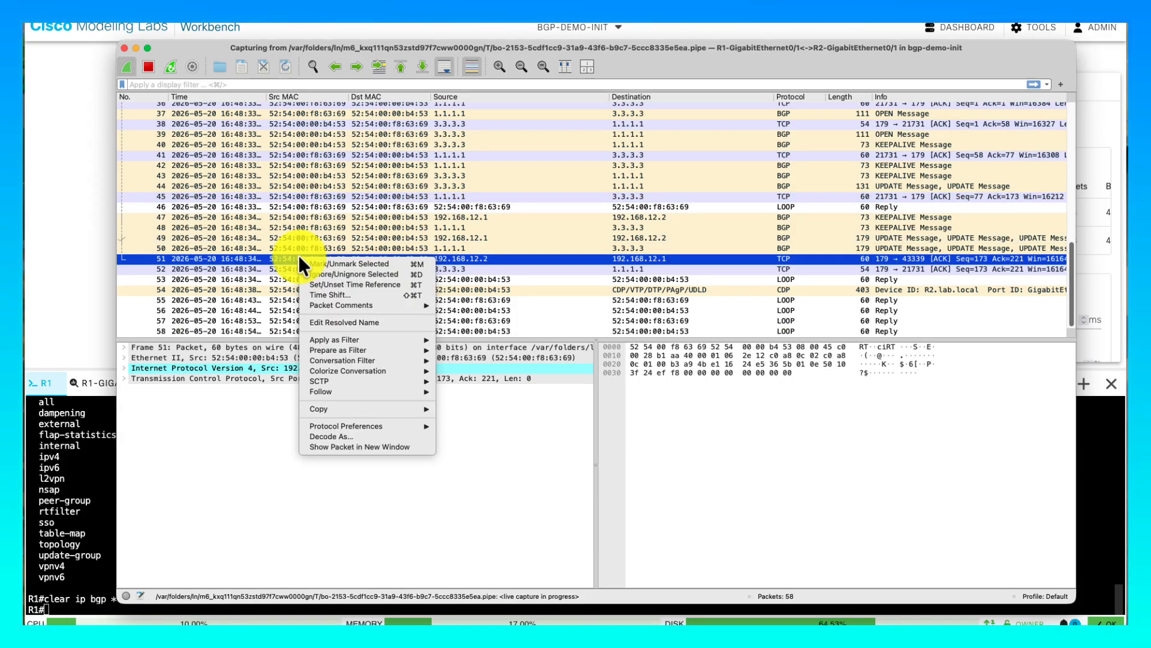
mouse_move(397, 380)
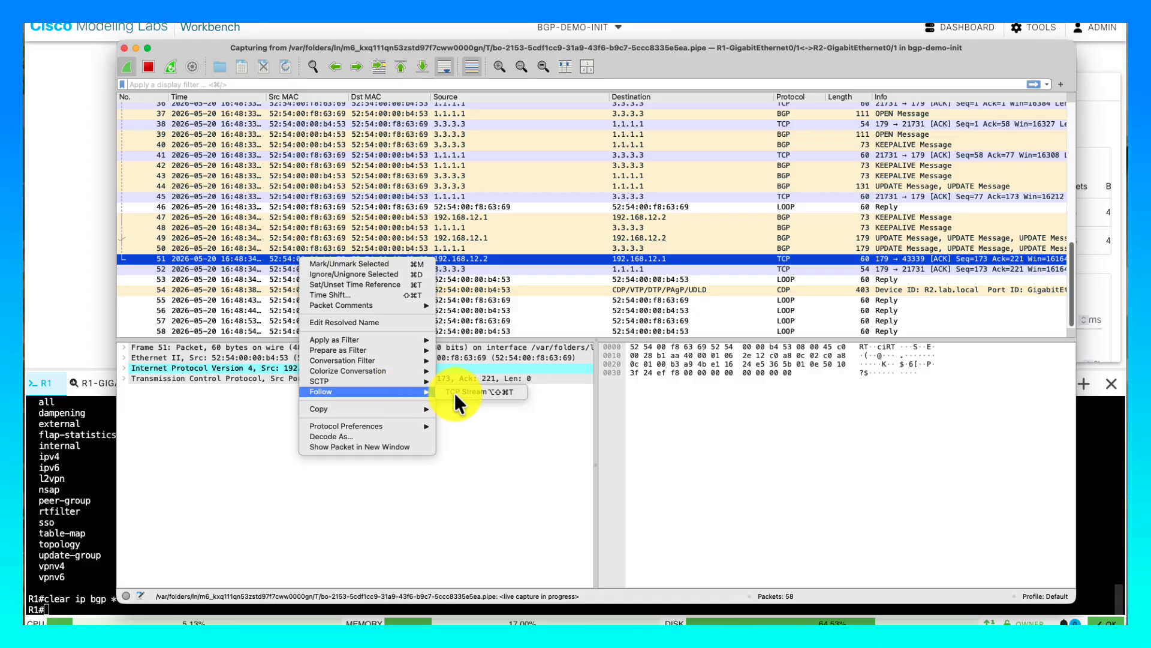
click(454, 392)
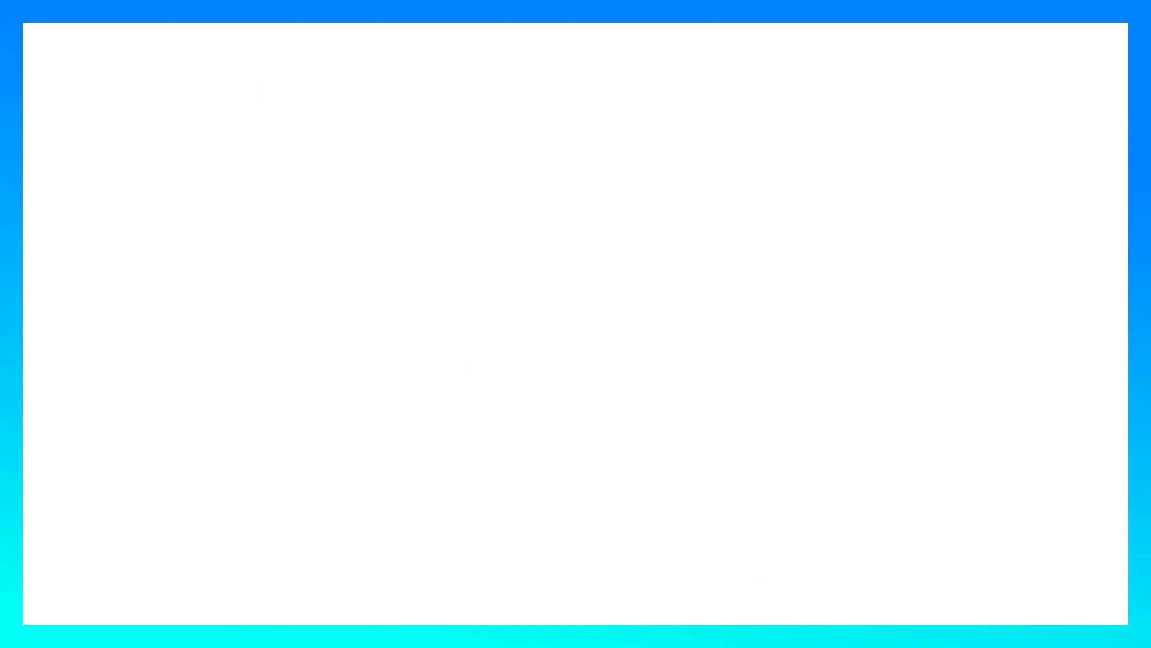